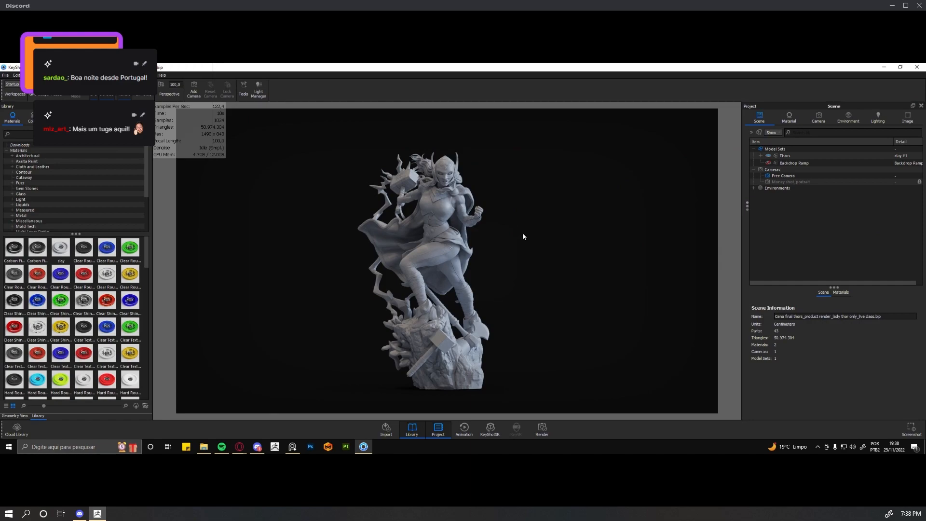
Switch to the Opera browser and examine the finished Lady Thor render up close, from the helmet down to the legs
click(240, 445)
scroll(521, 283, down, 4)
click(504, 296)
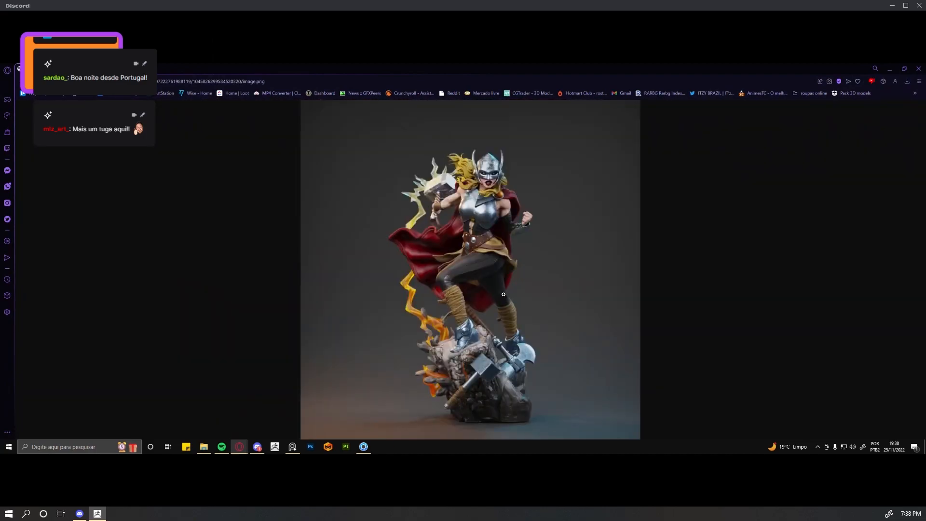
click(505, 295)
scroll(458, 319, up, 4)
scroll(459, 319, up, 5)
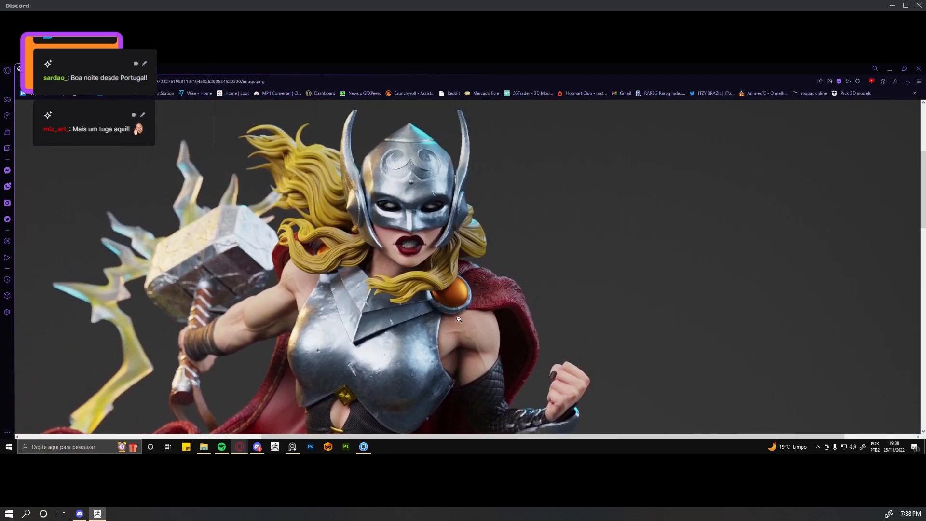
scroll(459, 319, up, 3)
scroll(390, 335, down, 6)
scroll(358, 328, down, 7)
scroll(377, 299, up, 8)
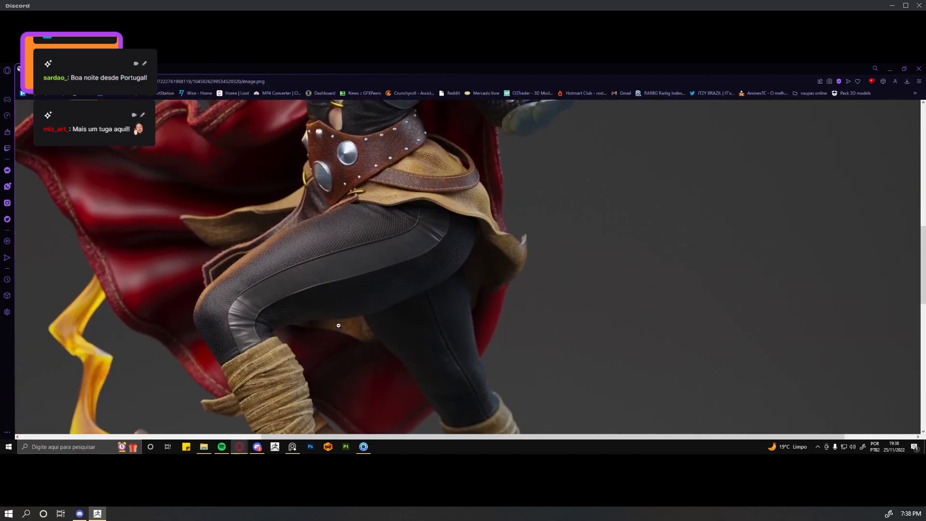
click(390, 276)
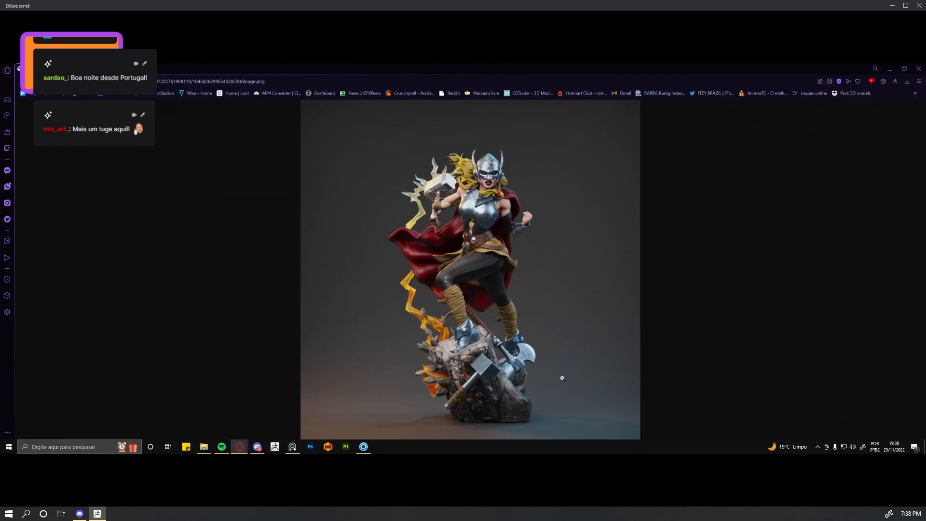
Enlarge the Lady Thor render around the torso and examine the metal armor, leather belt, cape and pants materials
click(485, 274)
scroll(441, 177, up, 3)
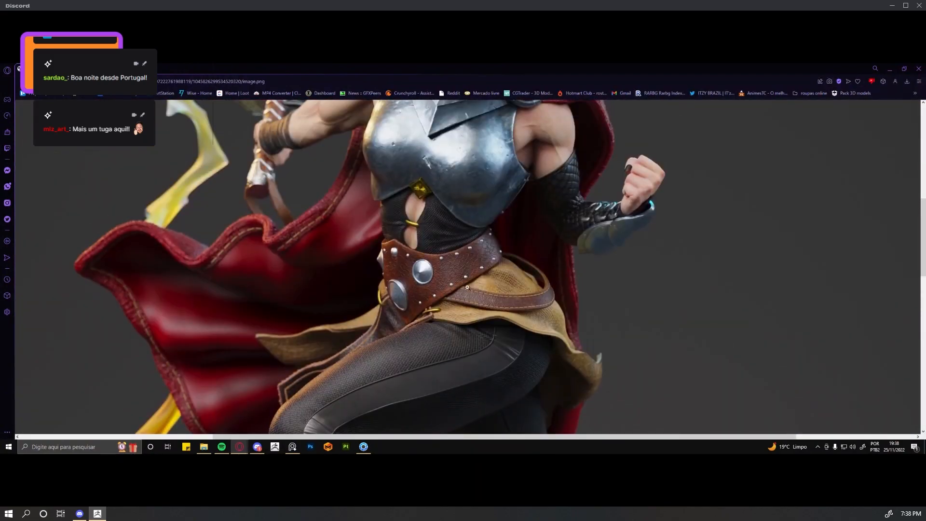
scroll(467, 287, down, 2)
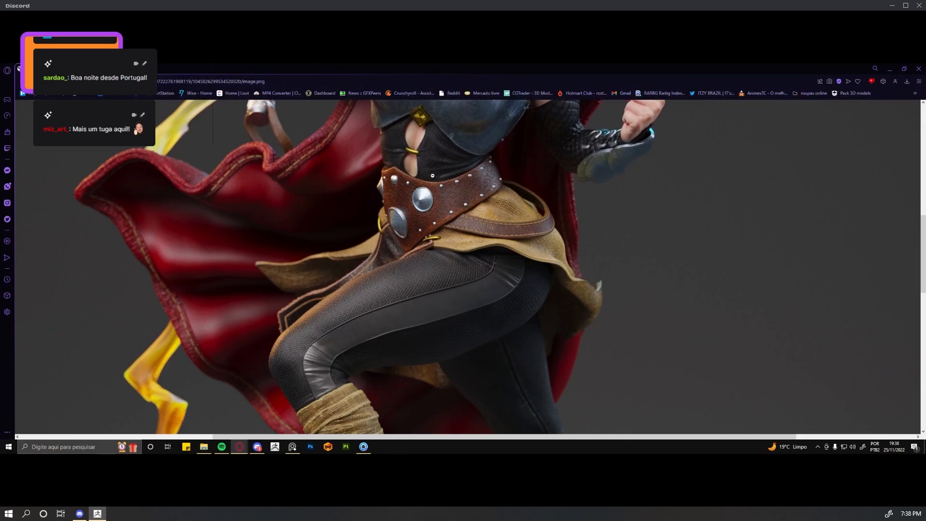
scroll(431, 318, up, 4)
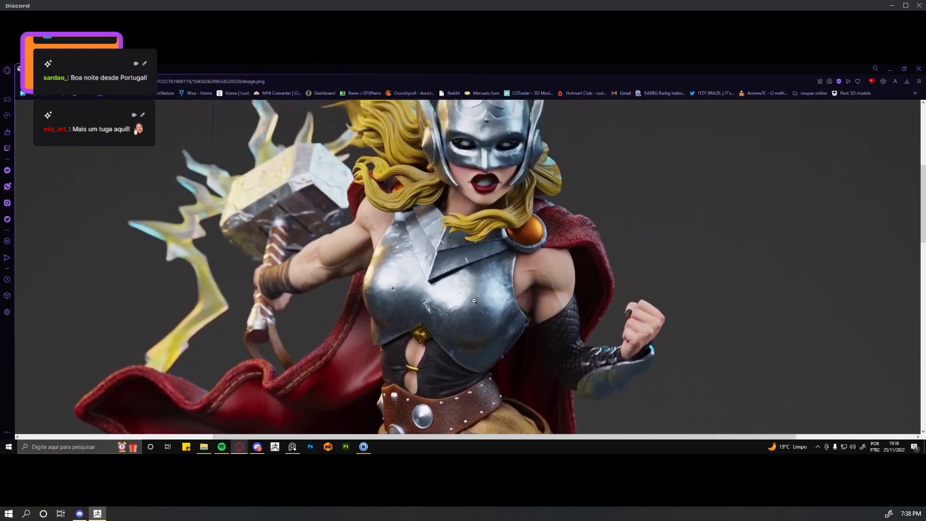
scroll(474, 300, down, 2)
scroll(486, 294, up, 2)
scroll(486, 293, down, 2)
Switch back to KeyShot, expand the Thors model set in the scene tree and select the Lady Thor body part
click(363, 447)
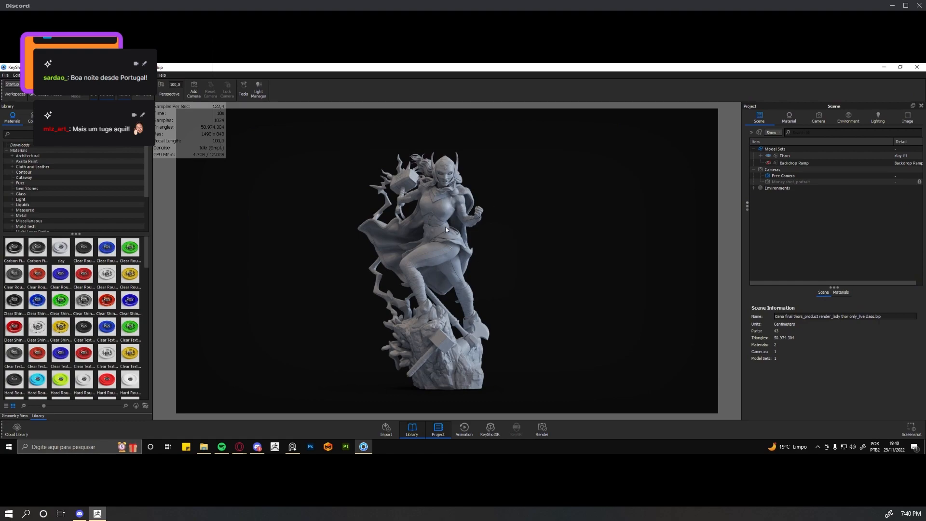
click(764, 163)
click(760, 156)
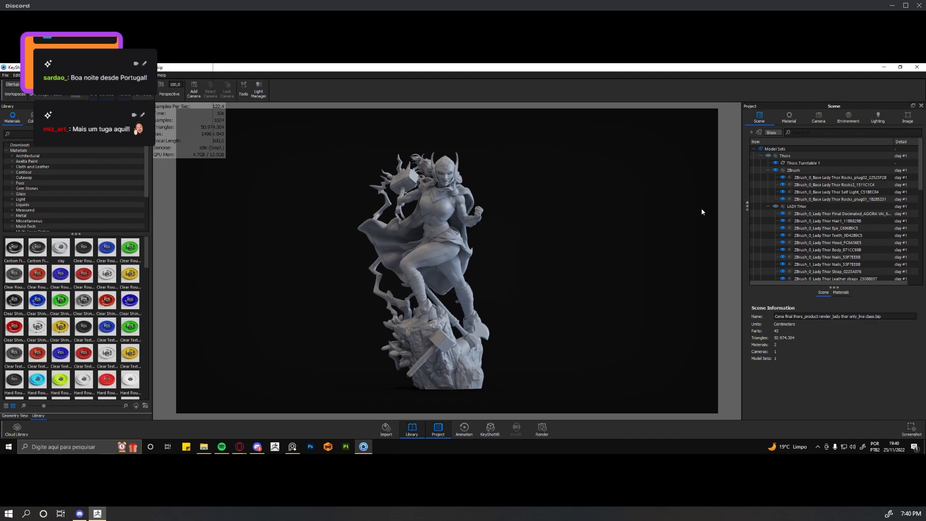
scroll(814, 231, down, 1)
click(815, 237)
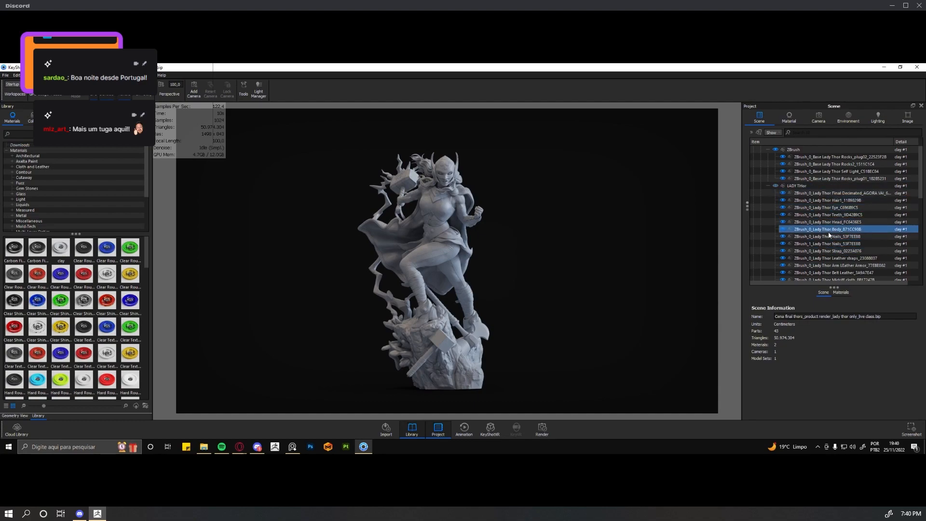
Inspect the statue's separate parts by selecting the helmet, arm leather armor, pants, boots and metal armor in turn, then clear the selection
click(457, 205)
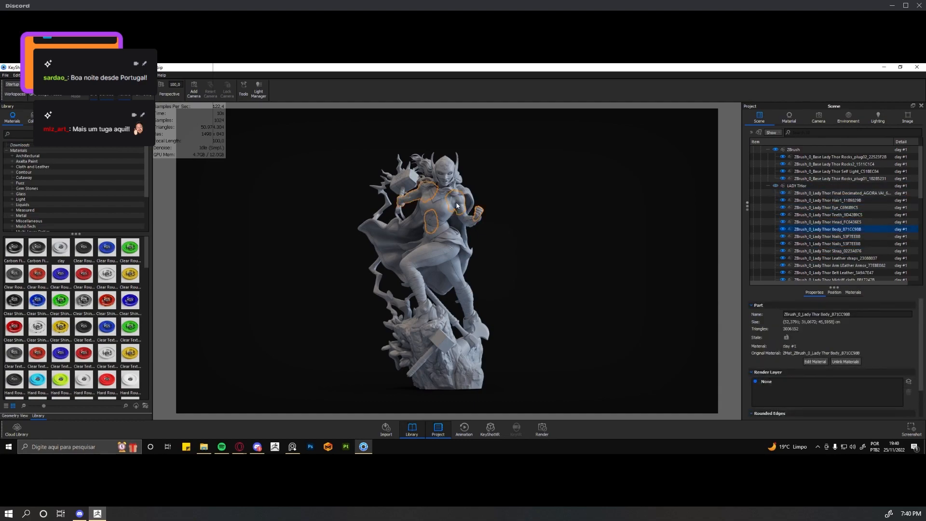
click(443, 169)
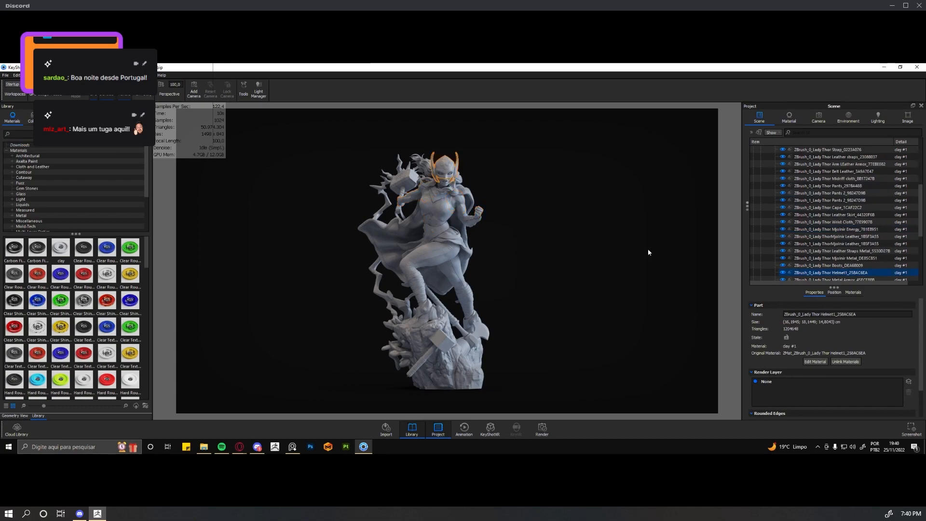
click(463, 216)
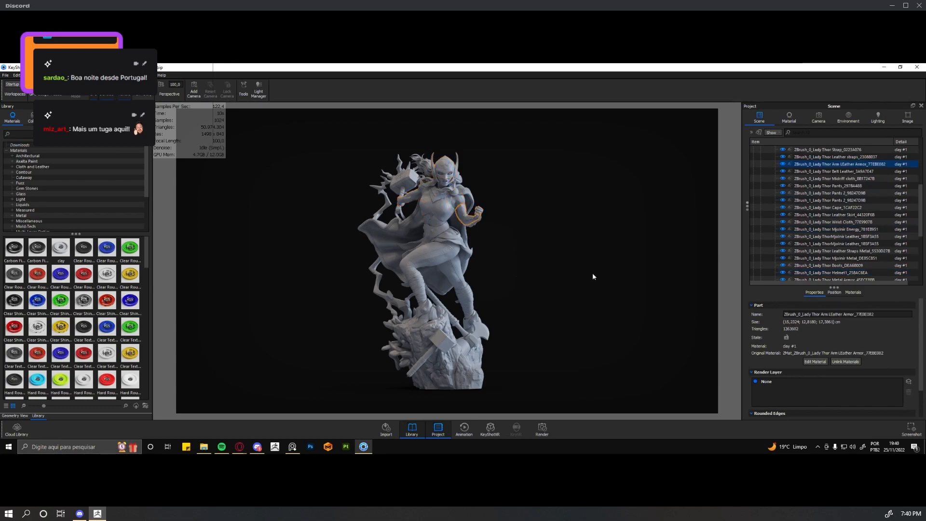
click(431, 247)
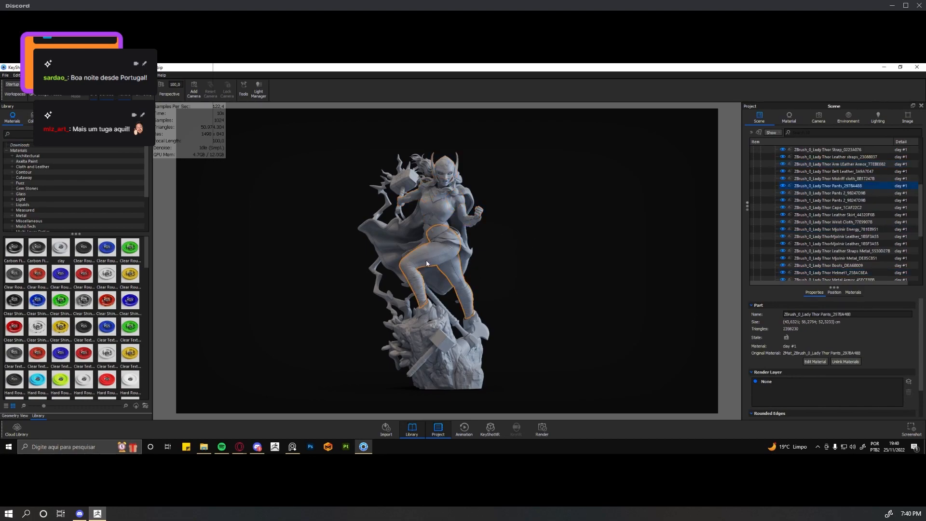
click(473, 334)
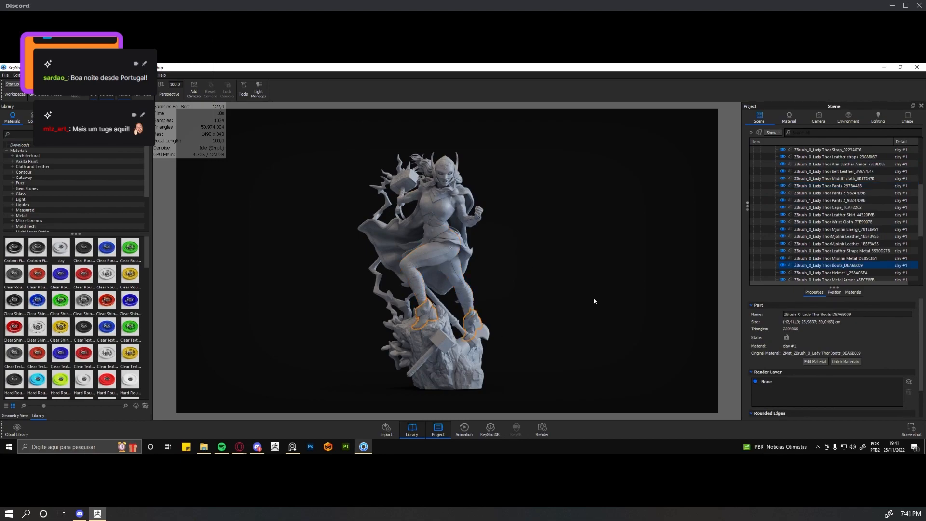
click(477, 223)
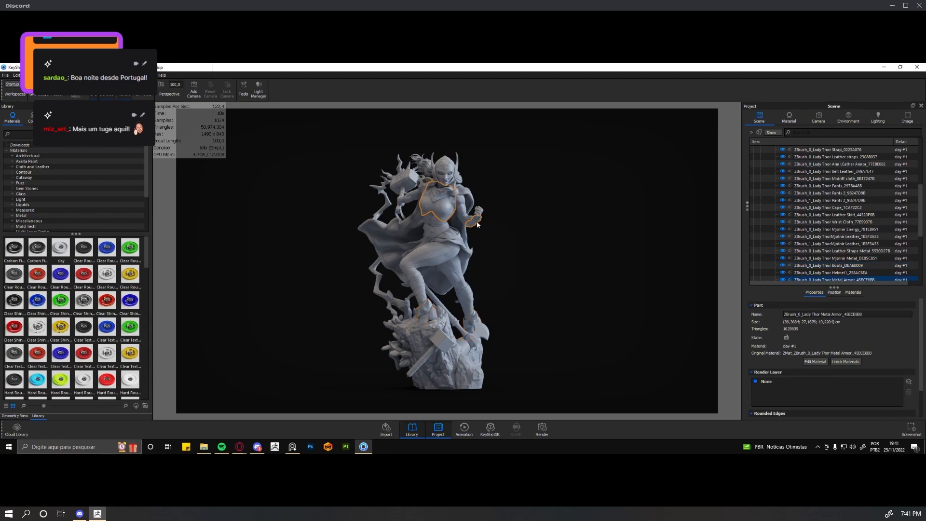
click(451, 175)
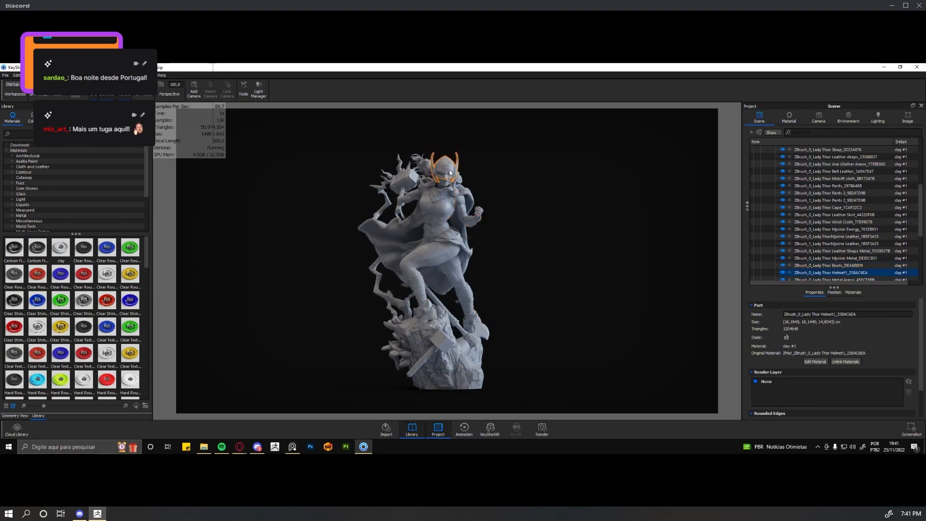
click(536, 256)
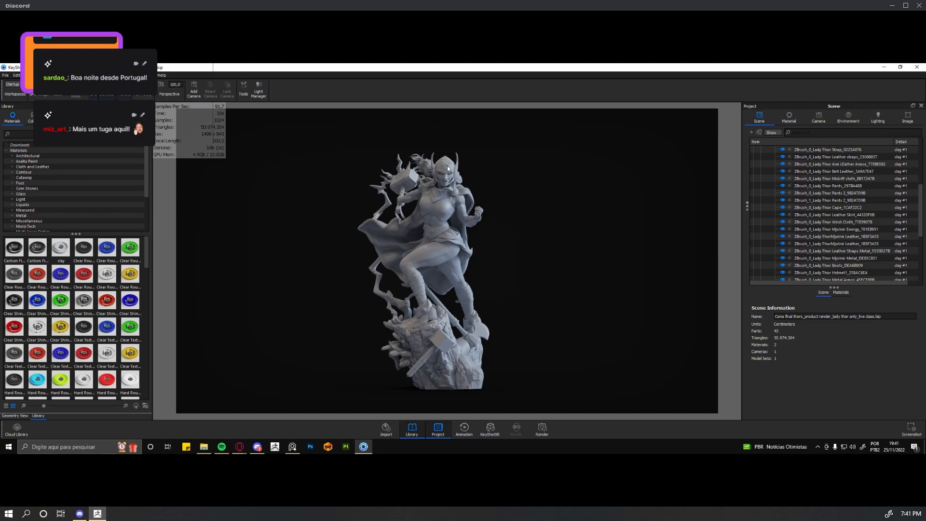
Check how parts are grouped by material, selecting the helmet, metal armor, leather belt, boots and base hammer metals, then deselect everything
click(448, 167)
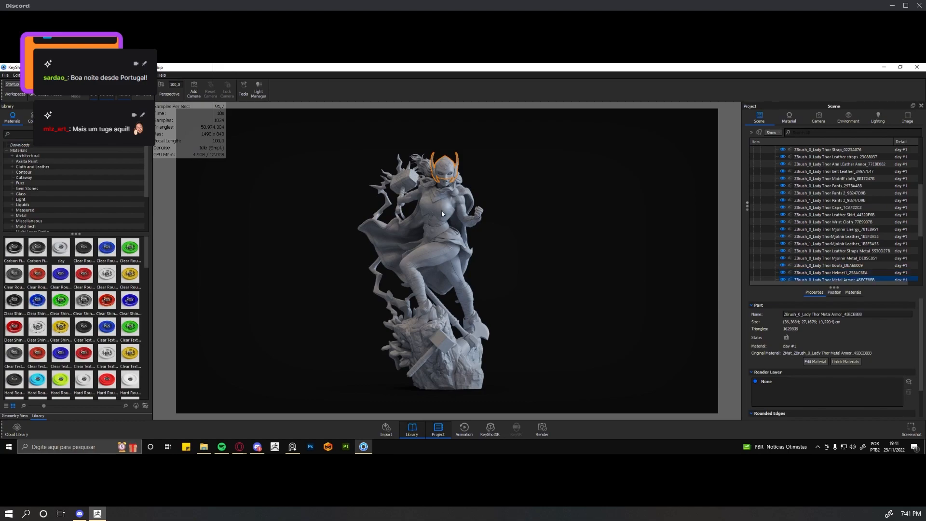
click(433, 234)
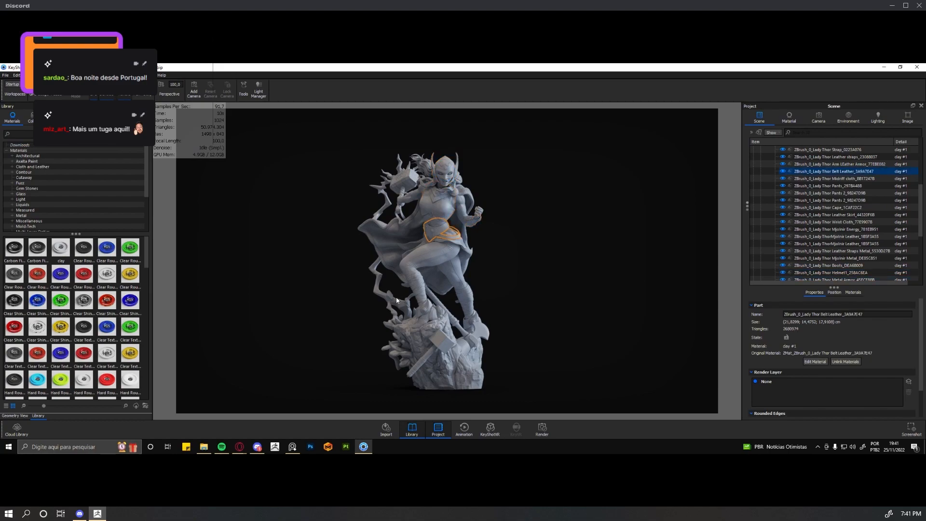
click(427, 306)
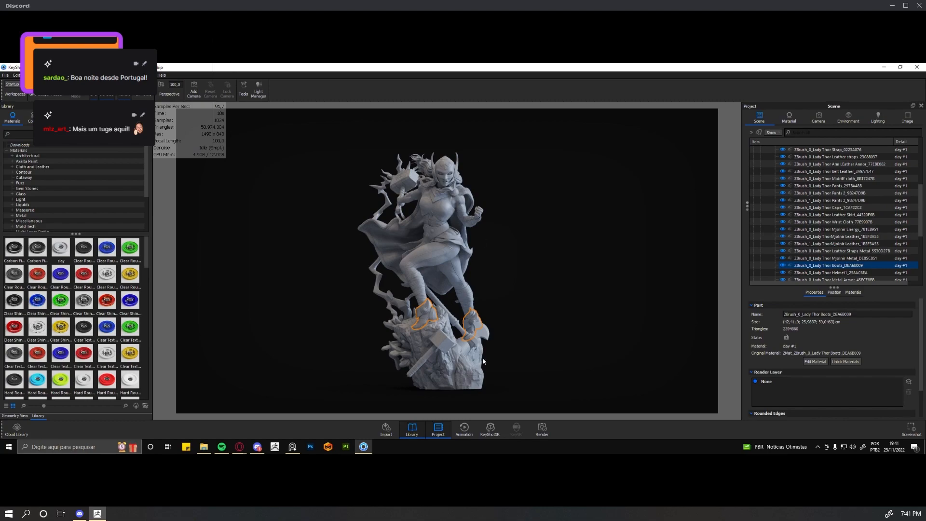
click(447, 341)
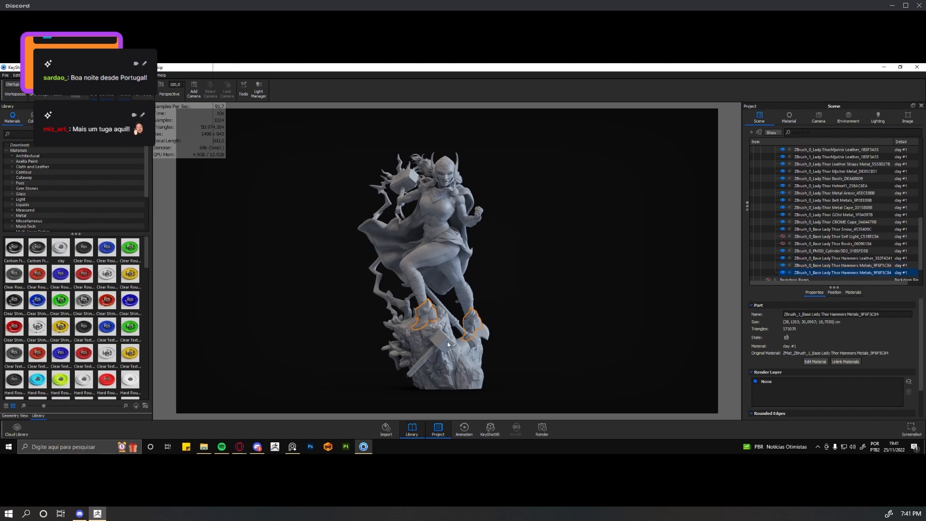
click(485, 338)
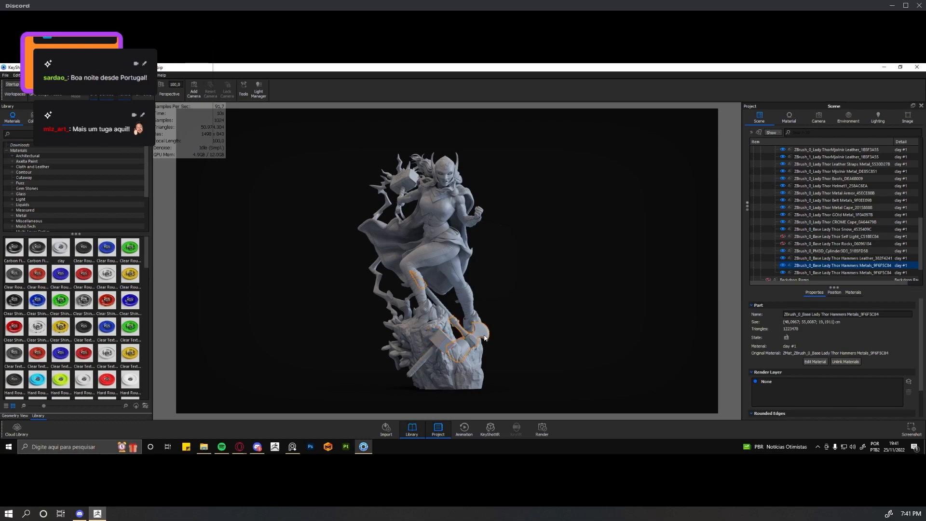
click(453, 350)
click(437, 343)
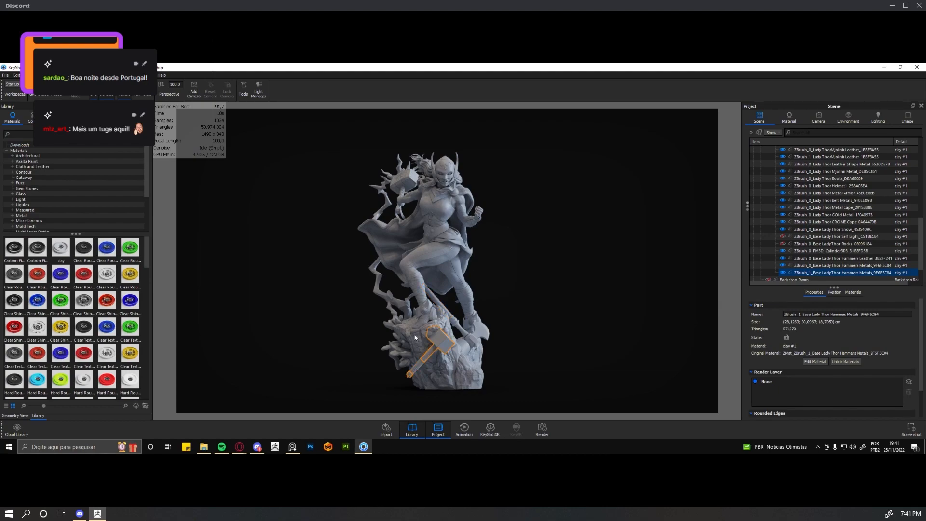
click(481, 331)
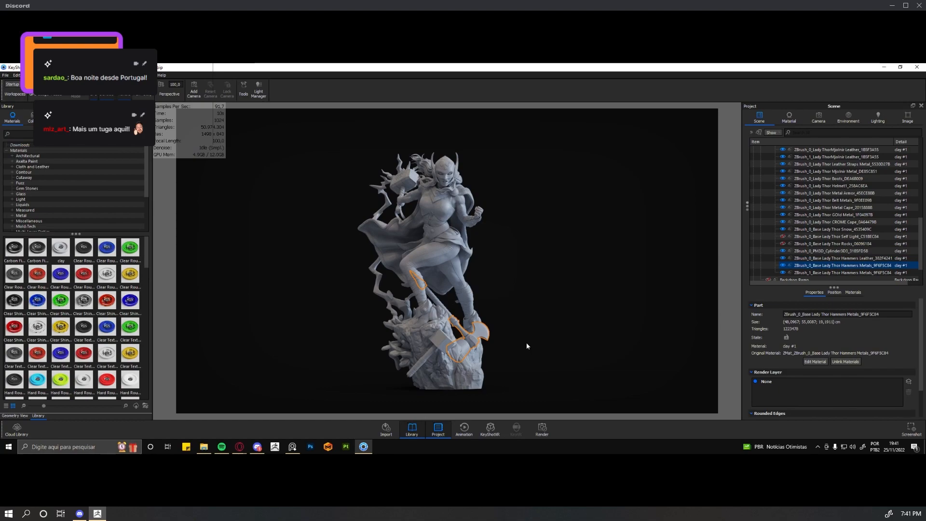
click(519, 263)
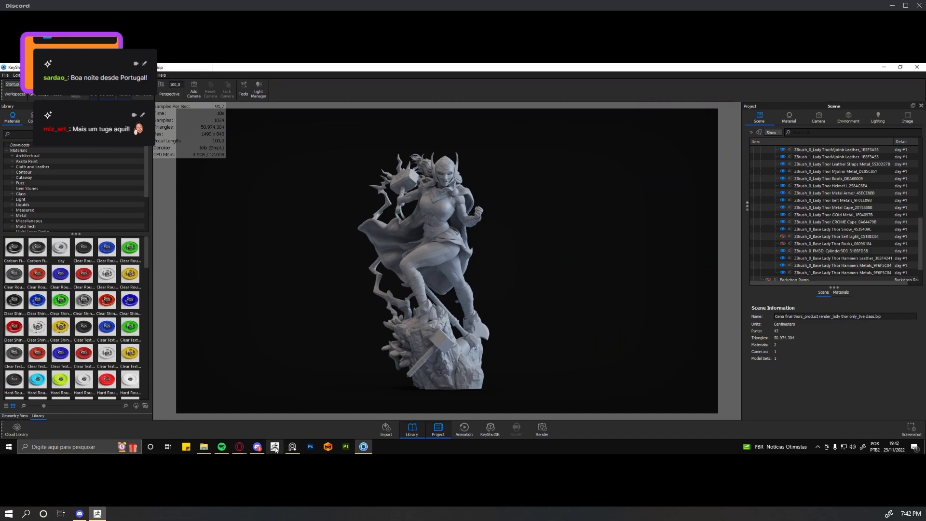
Close the KeyShot welcome window and start a new empty scene, discarding the changes to the current one
mouse_move(292, 447)
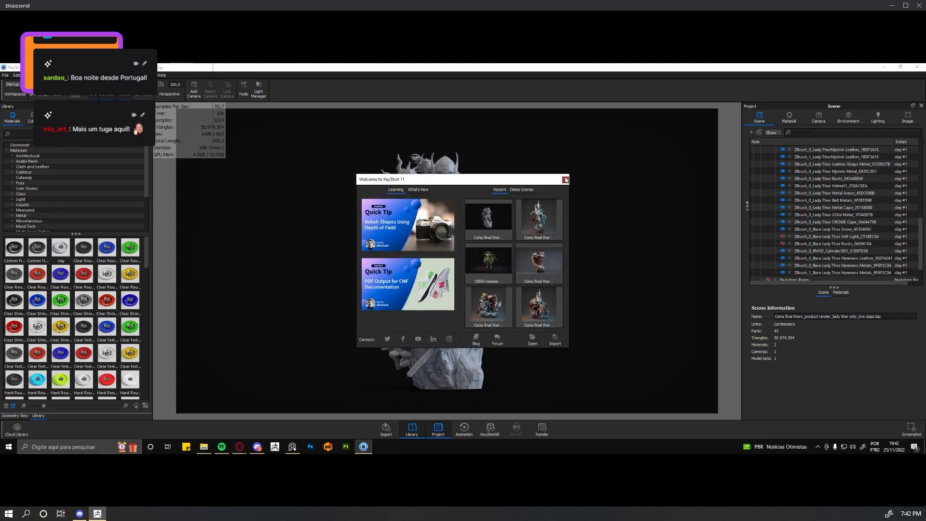
click(566, 179)
click(5, 75)
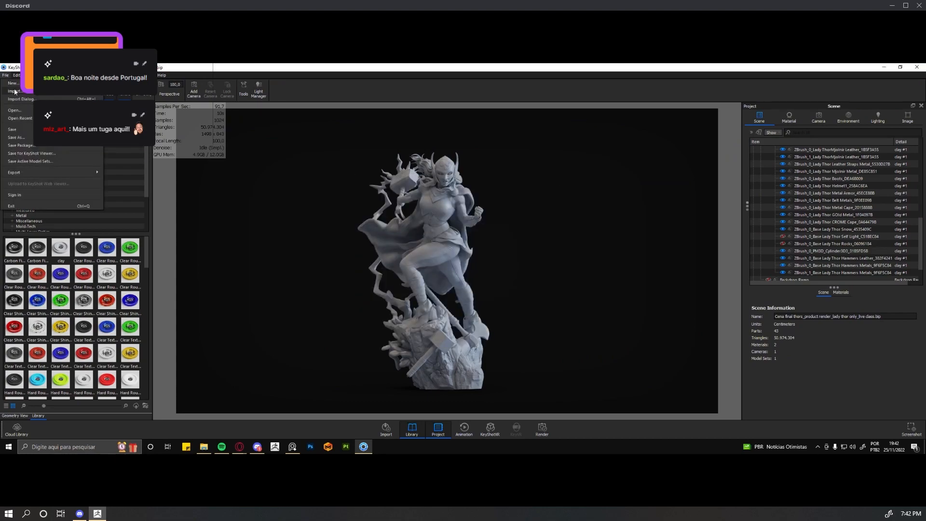
click(15, 83)
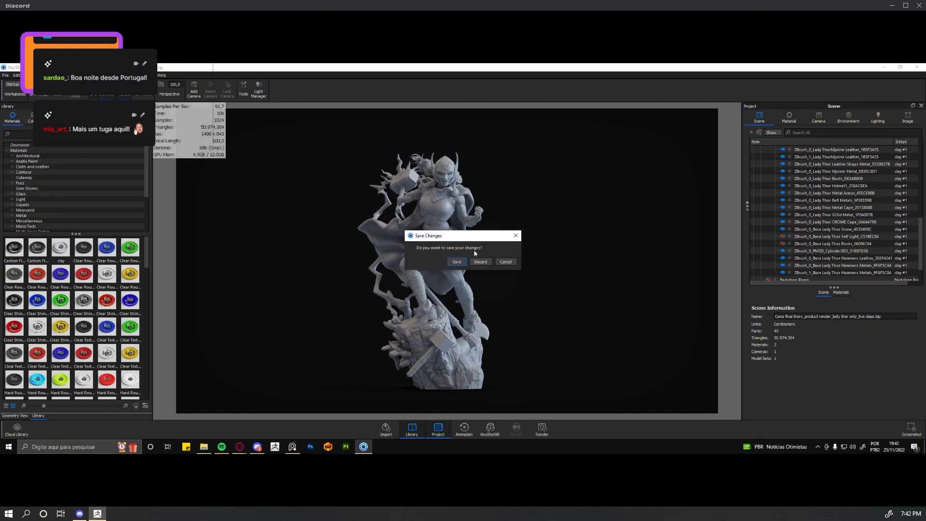
click(487, 262)
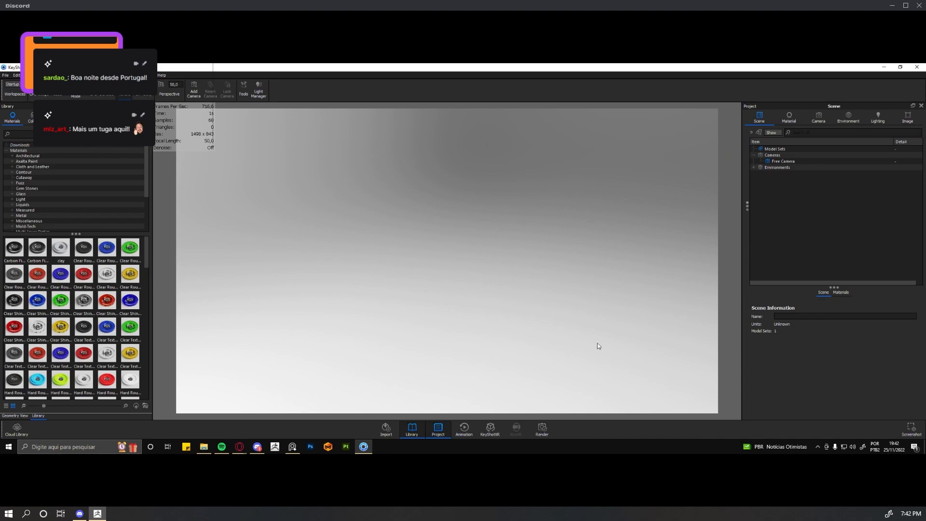
Switch to ZBrush and view the sphere model from slightly different angles
click(275, 446)
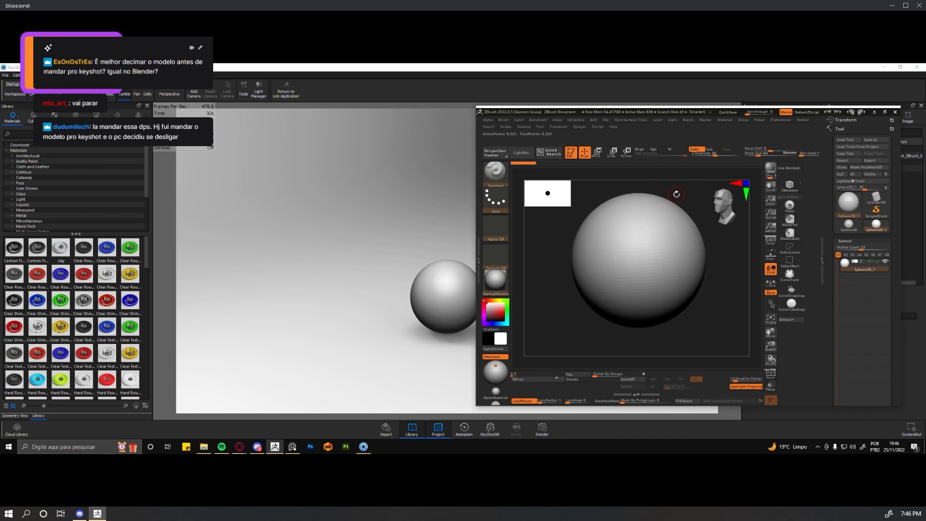
drag(677, 194, 689, 195)
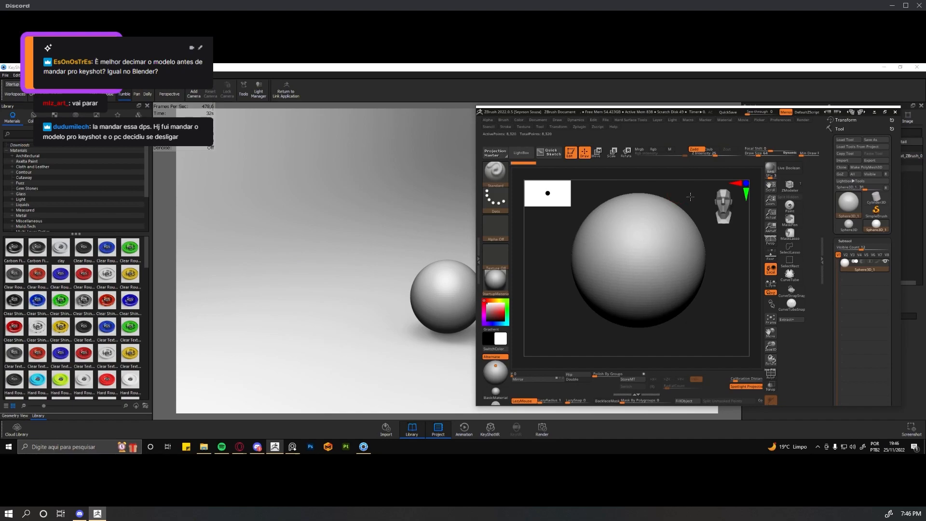
drag(686, 196, 681, 195)
drag(696, 198, 694, 197)
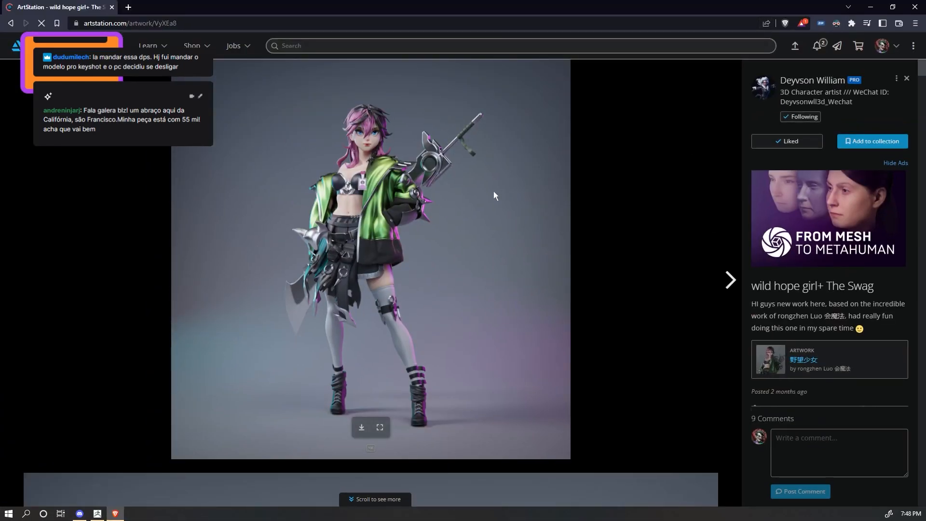
Look through the renders of the "wild hope girl+ The Swag" artwork on ArtStation in the Brave browser
scroll(494, 192, down, 8)
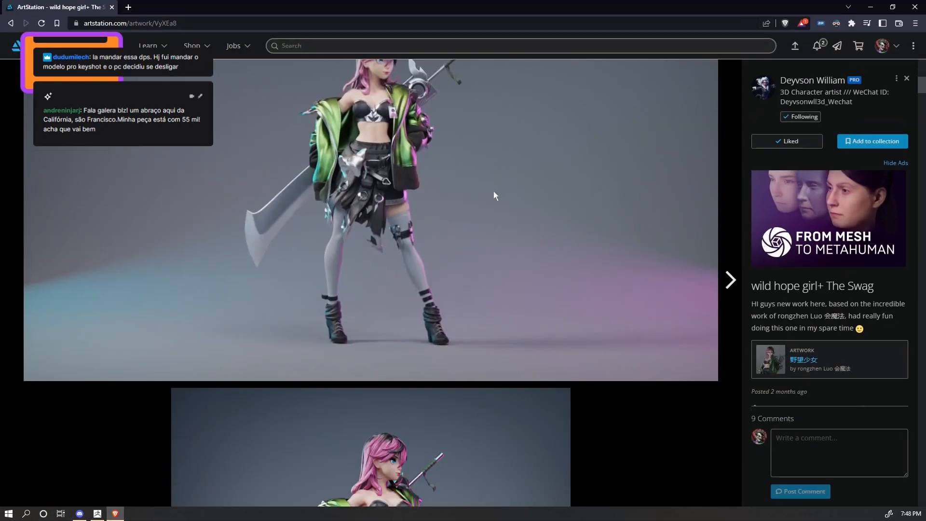
scroll(493, 191, up, 8)
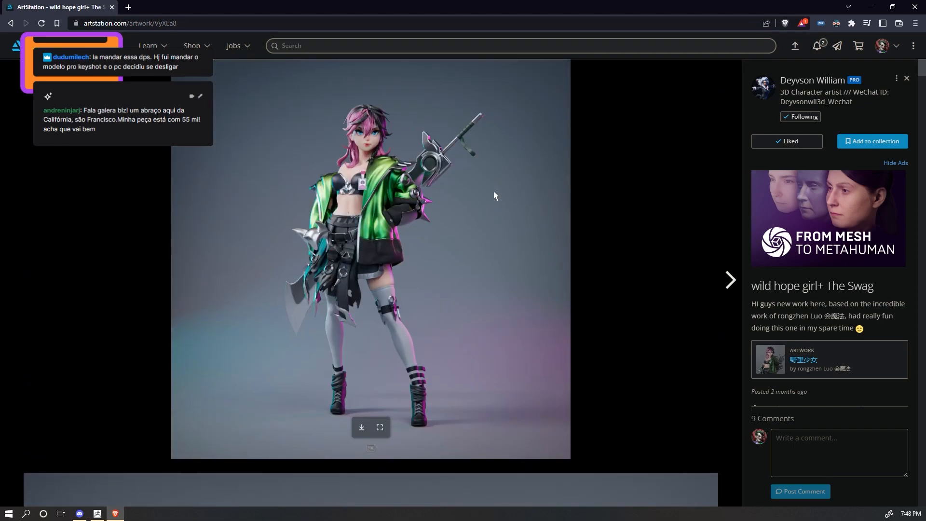
View more renders of the wild hope girl artwork and open "Thor Diorama Fan Art" from the artist's profile
scroll(493, 191, down, 15)
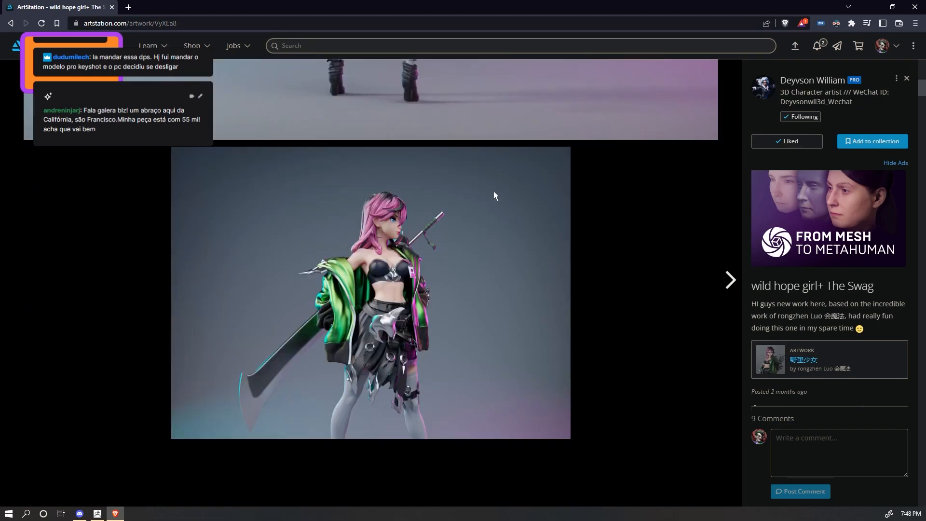
scroll(493, 191, down, 1)
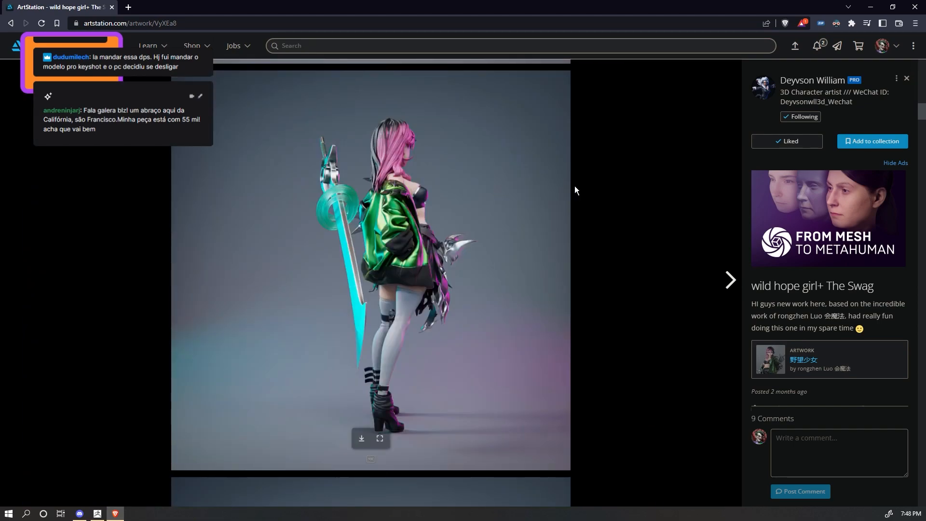
click(813, 80)
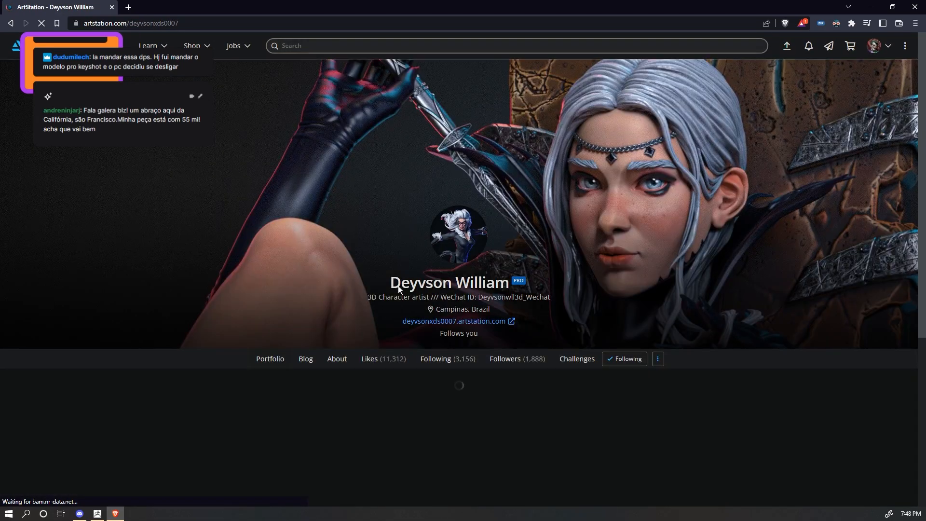
click(206, 403)
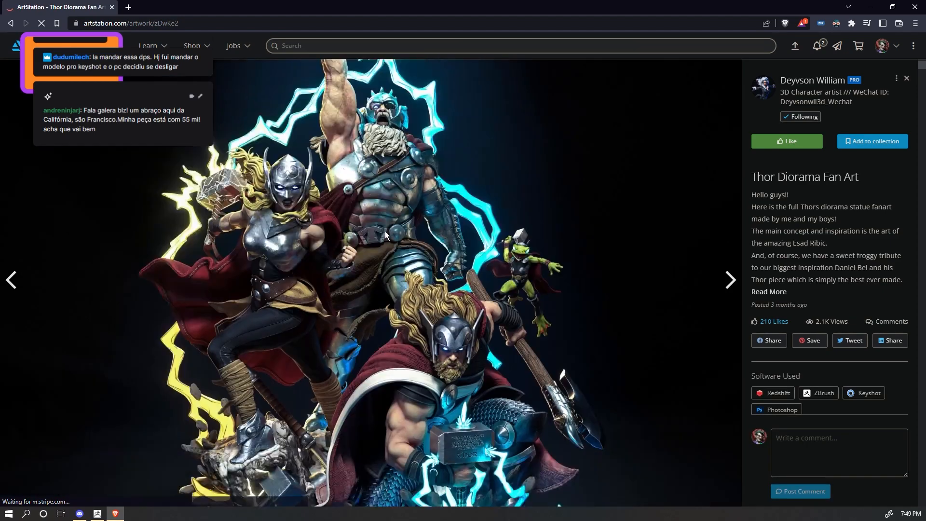
Examine how the metal, leather, cloth and skin materials look in the "Thor Diorama Fan Art" renders
scroll(385, 230, down, 4)
scroll(385, 230, down, 15)
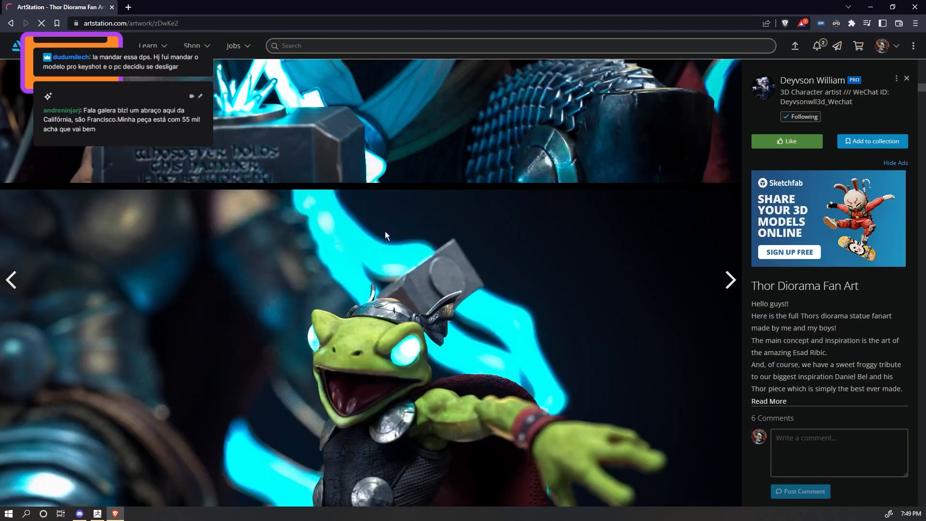
scroll(385, 230, down, 15)
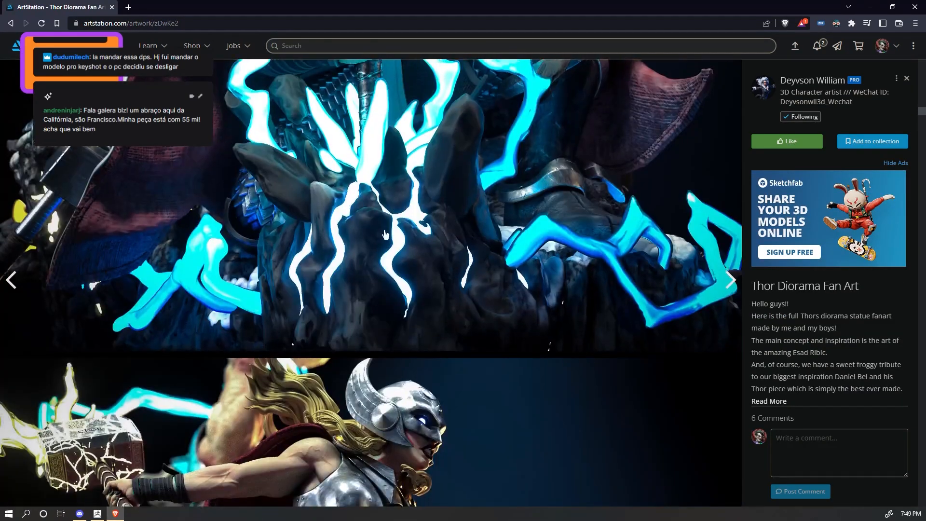
scroll(383, 231, down, 15)
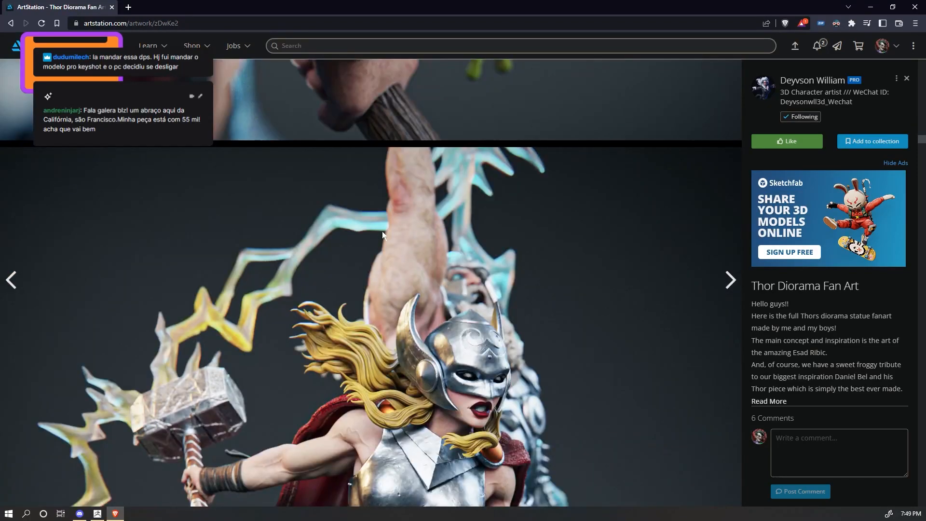
scroll(383, 234, up, 6)
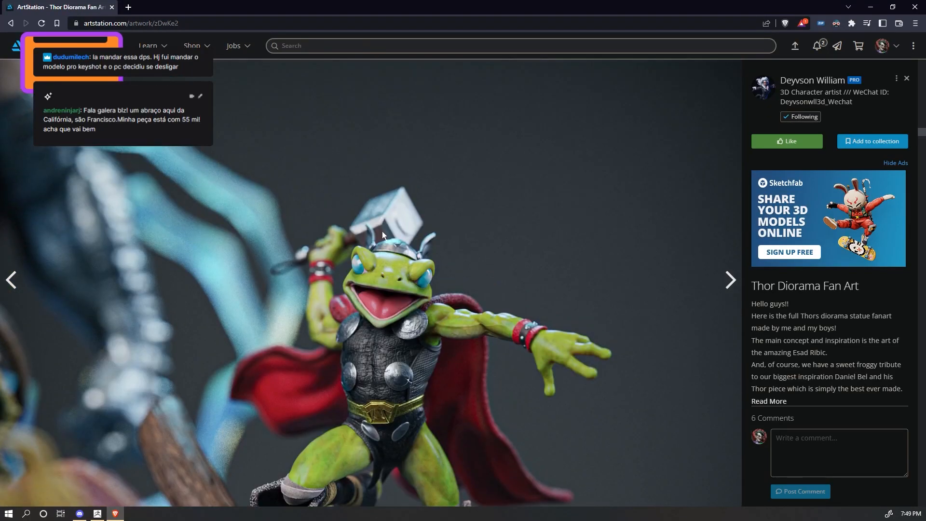
scroll(382, 230, up, 3)
scroll(382, 230, down, 4)
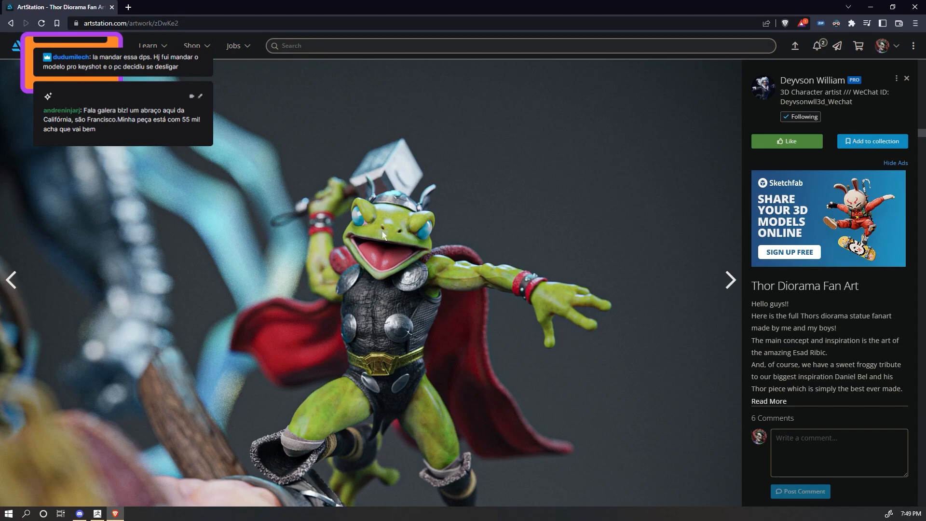
scroll(383, 235, down, 12)
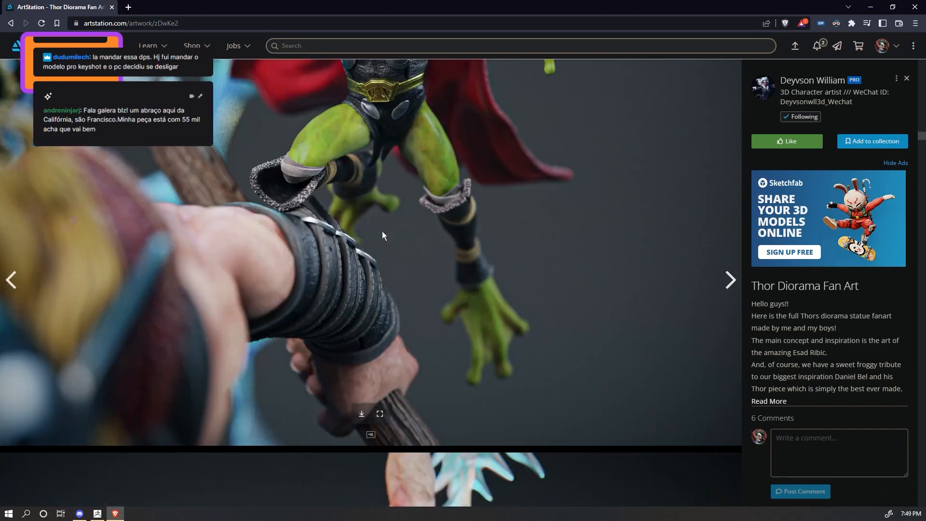
scroll(382, 230, down, 3)
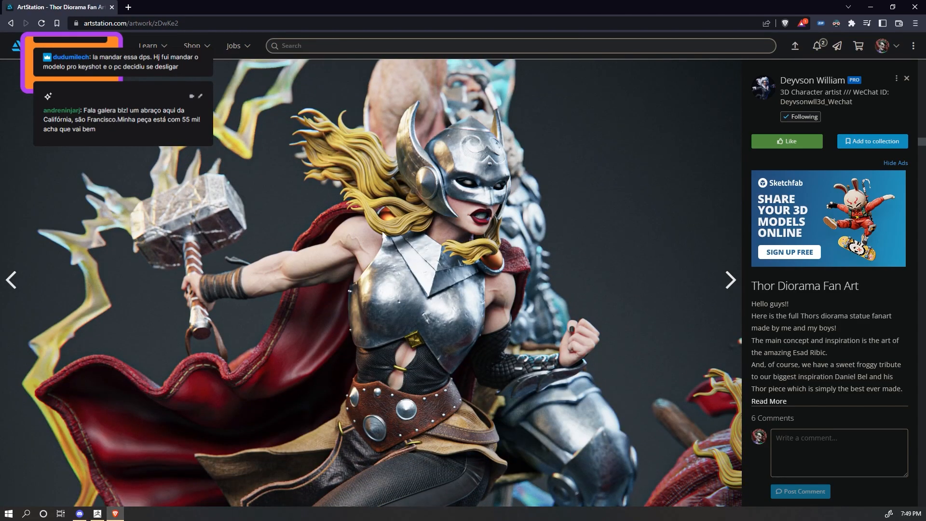
scroll(383, 234, down, 10)
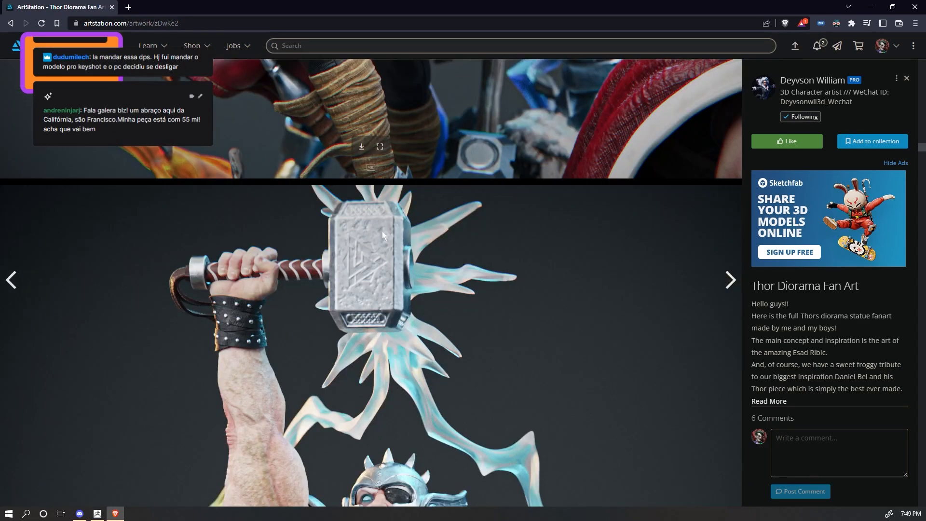
View the Thor diorama's turntable video and close the artwork page
scroll(382, 230, down, 20)
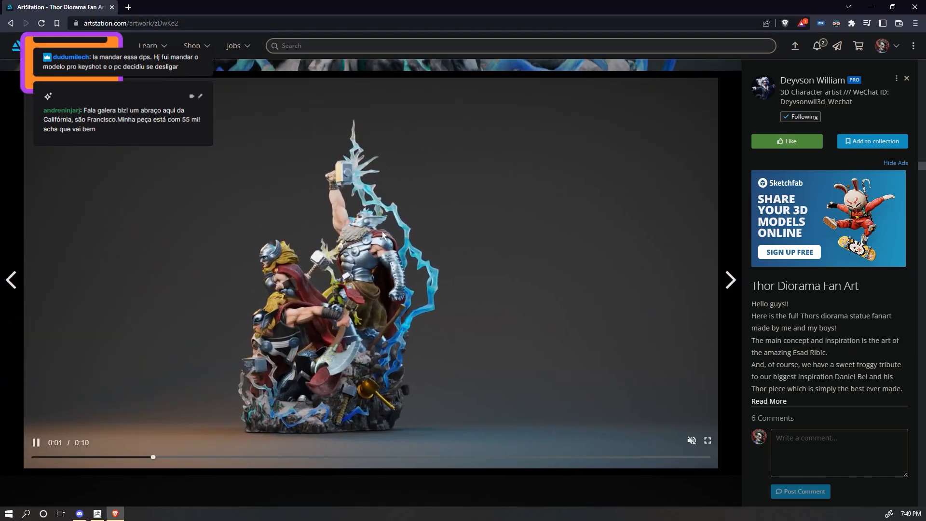
scroll(382, 234, down, 5)
scroll(382, 230, down, 5)
scroll(382, 231, up, 11)
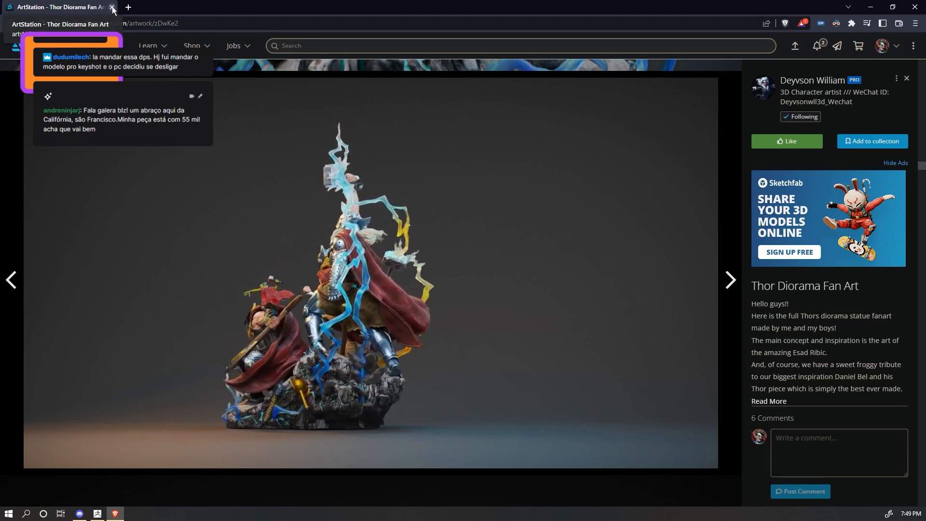
click(112, 7)
Switch to KeyShot and view the girl through the main camera and an orbited Free Camera, ending on the main camera
click(799, 133)
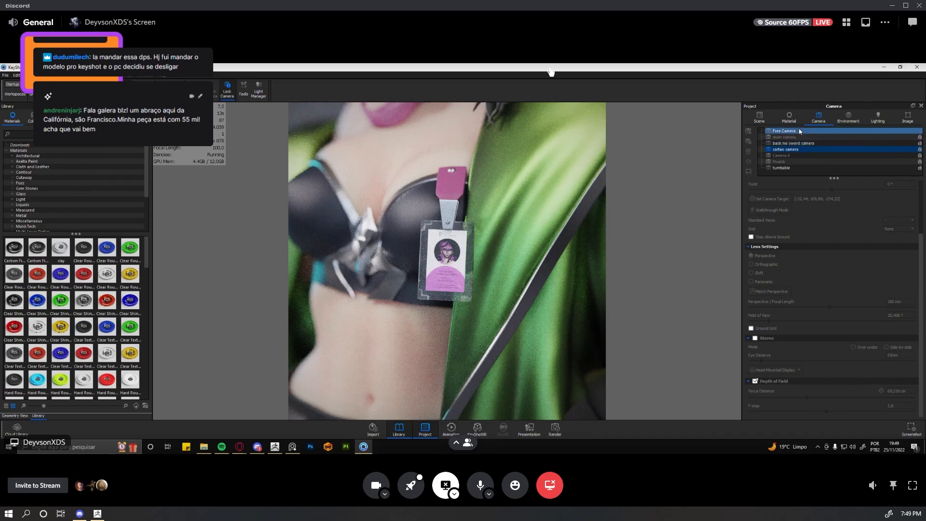
click(797, 139)
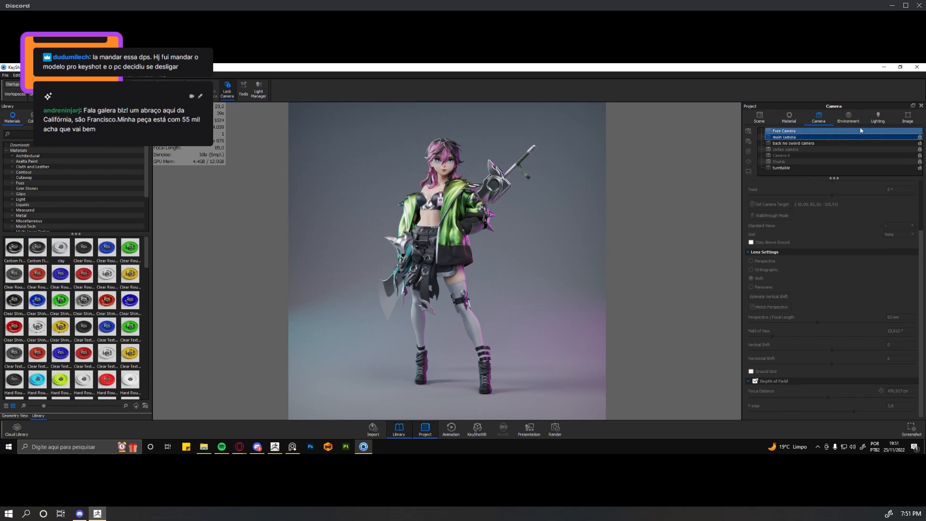
click(794, 131)
drag(518, 261, 462, 274)
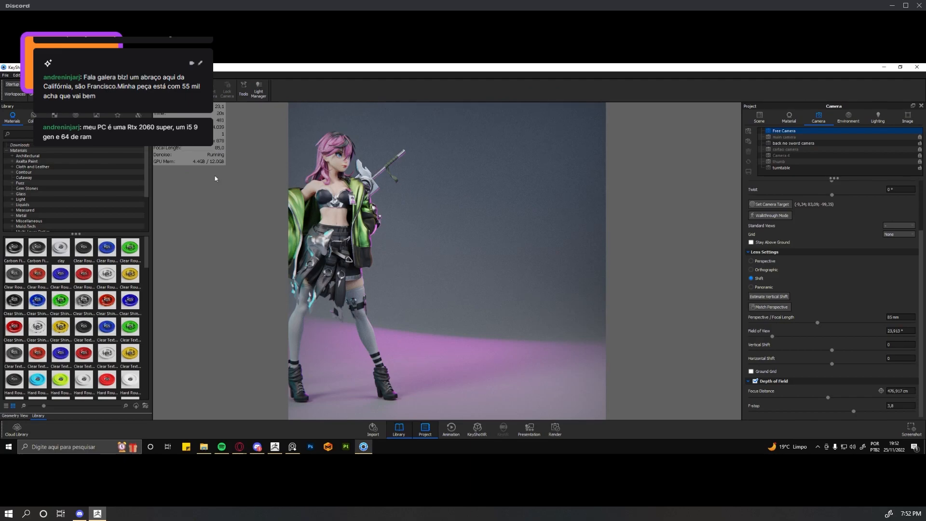
drag(418, 279, 578, 297)
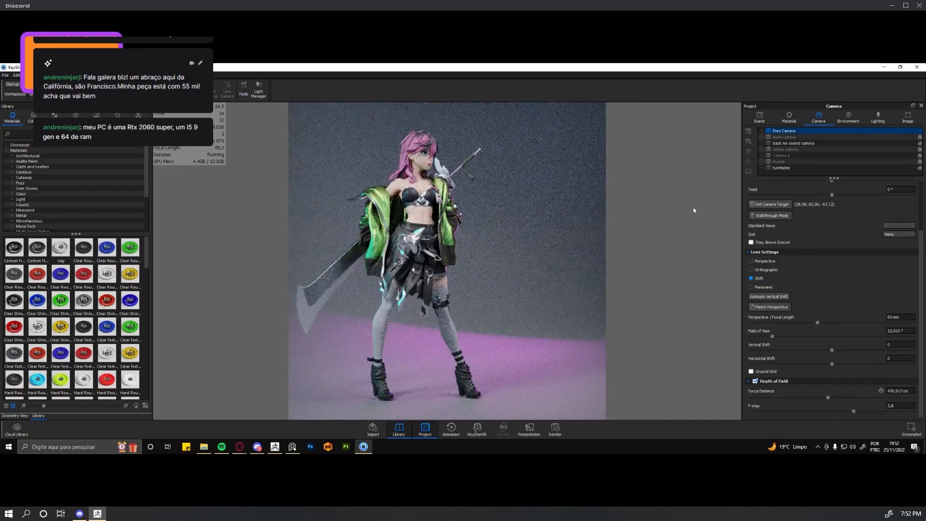
click(797, 137)
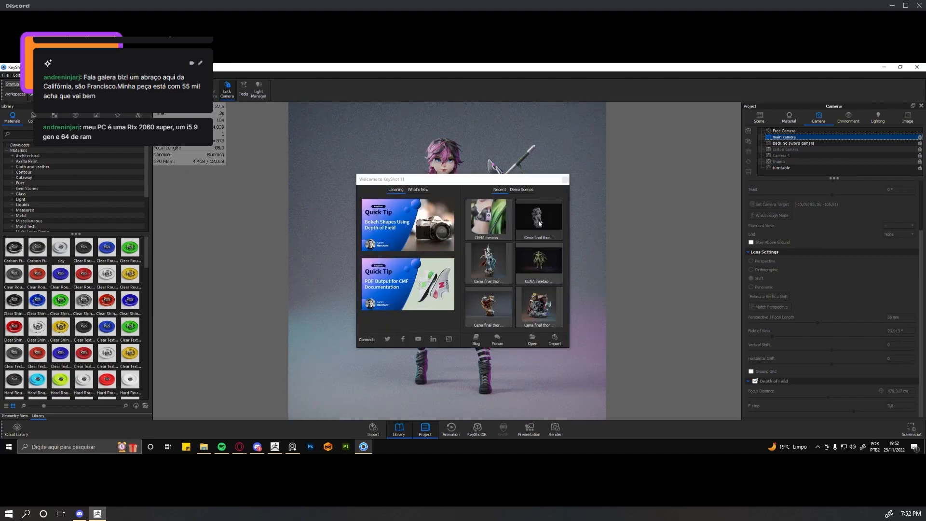
Open the recent lady Thor live class scene in KeyShot, discarding the changes to the current scene
click(538, 222)
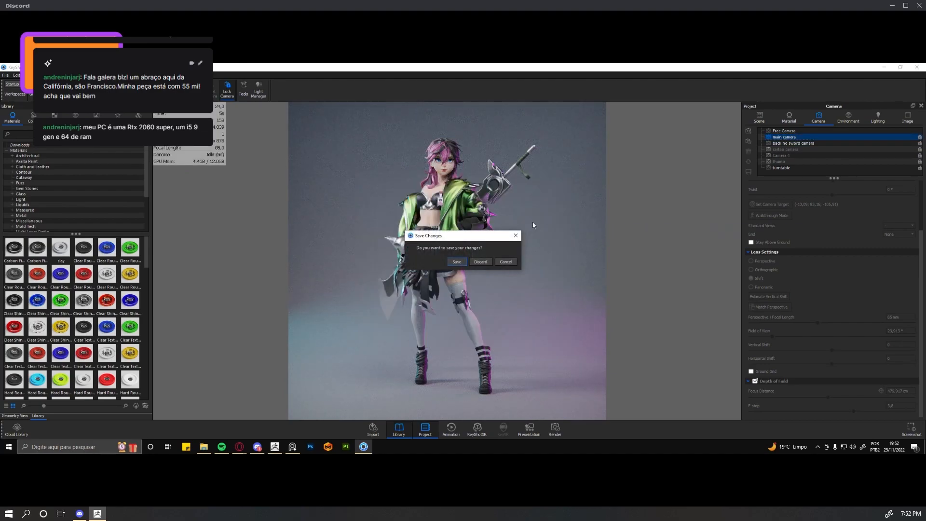
click(475, 262)
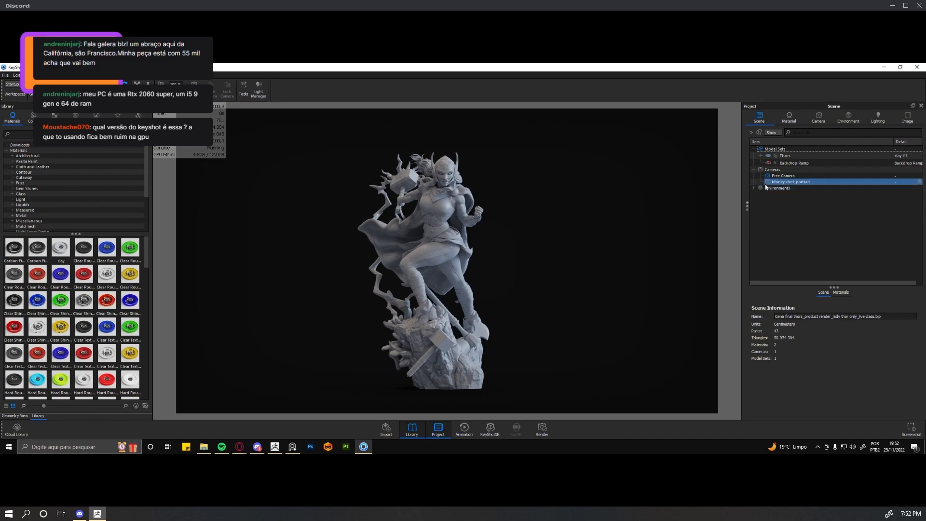
Compare the statue's lighting under the bathroom HDRI environment and the empty black environment, leaving the black one active
click(848, 120)
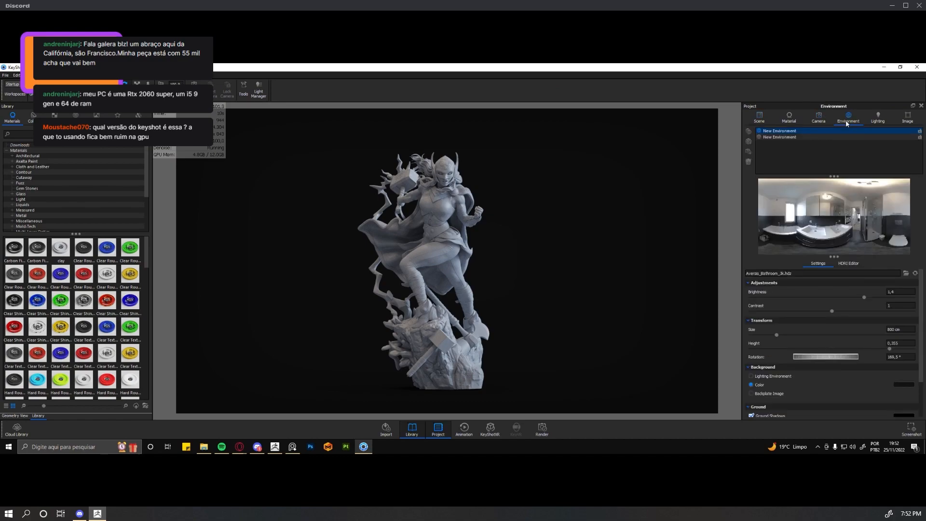
click(809, 137)
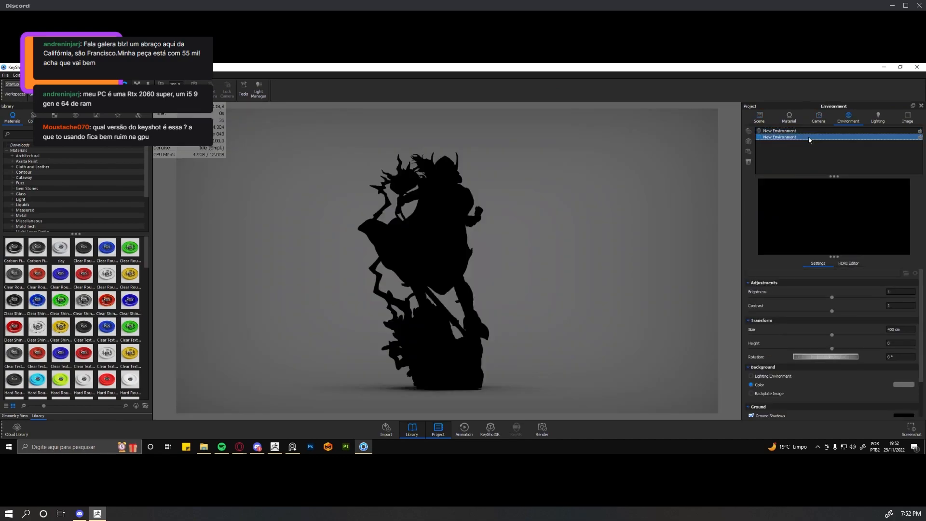
click(809, 130)
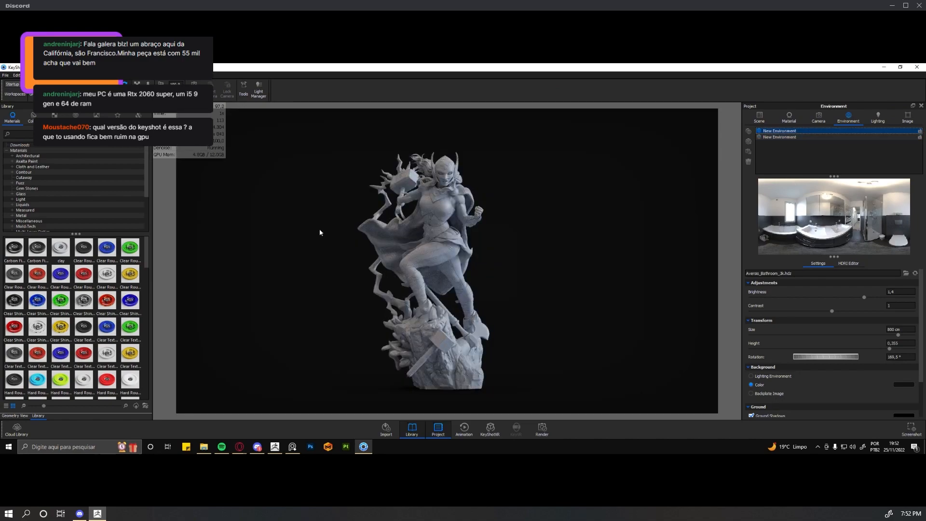
scroll(59, 227, down, 4)
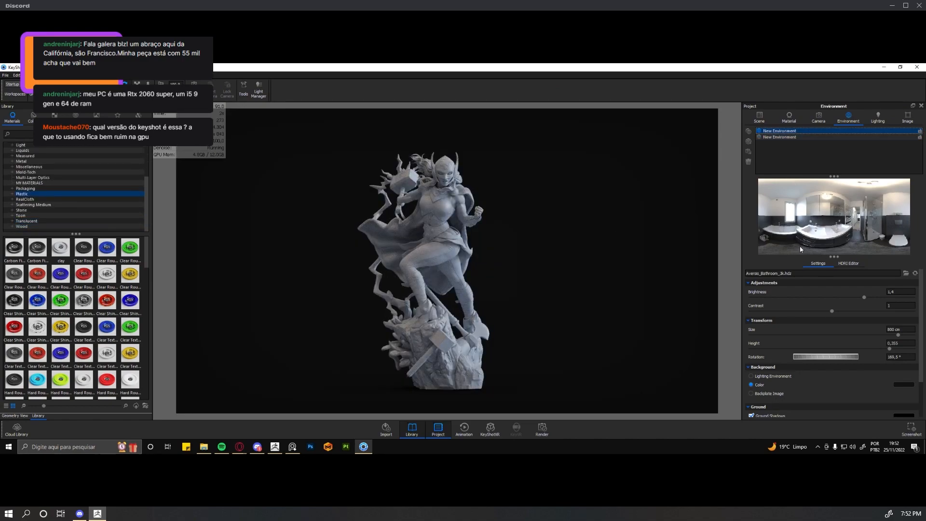
click(815, 137)
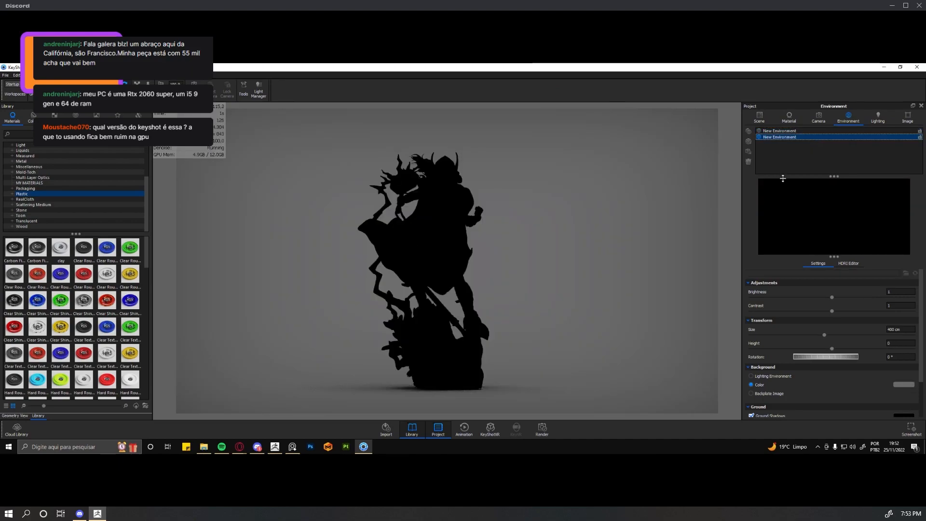
click(785, 131)
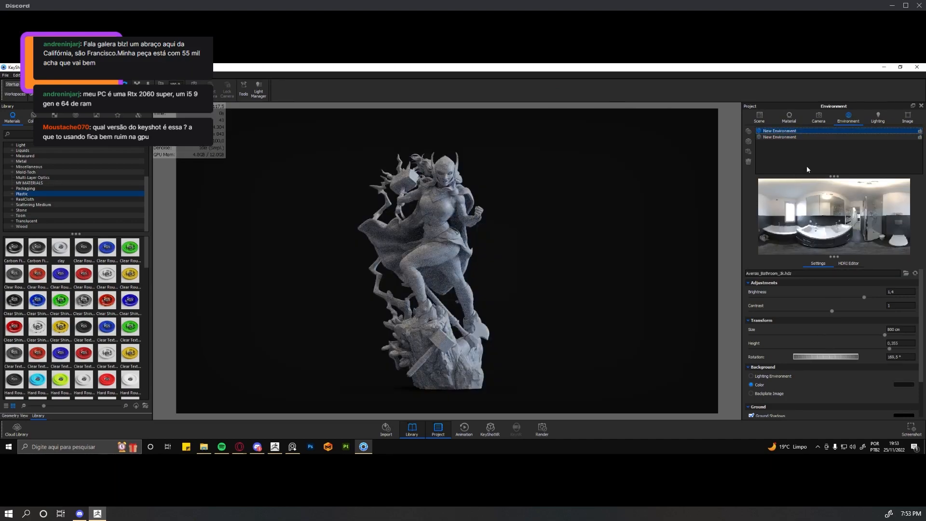
click(801, 137)
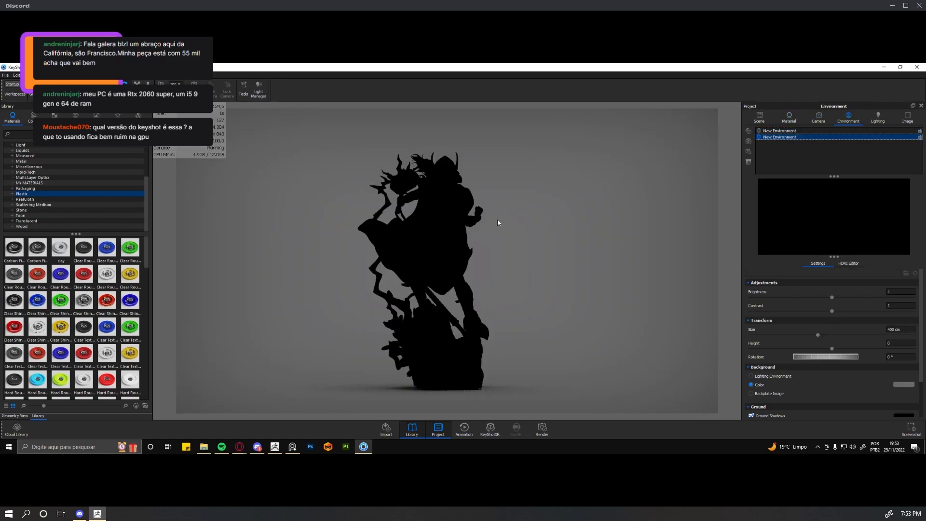
Open the KeyShot preferences and try the Light interface theme before restoring the Dark theme
click(16, 75)
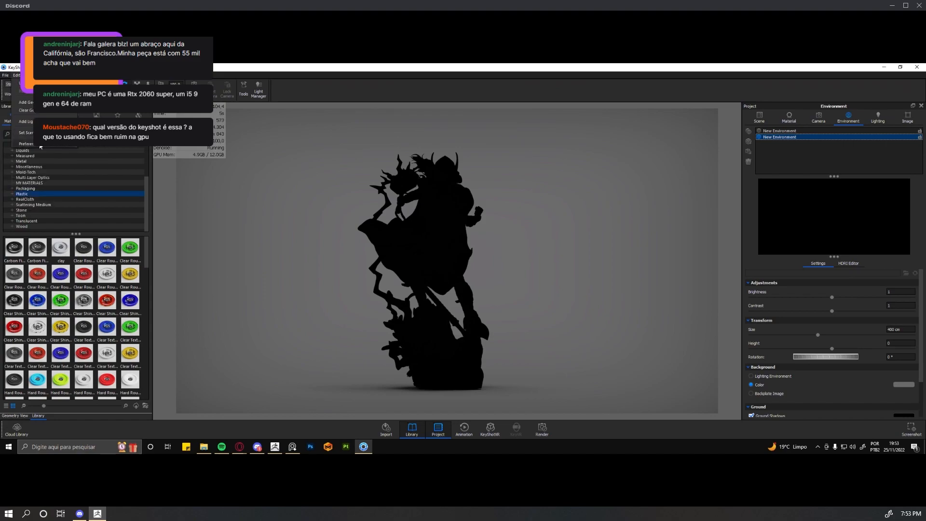
click(39, 144)
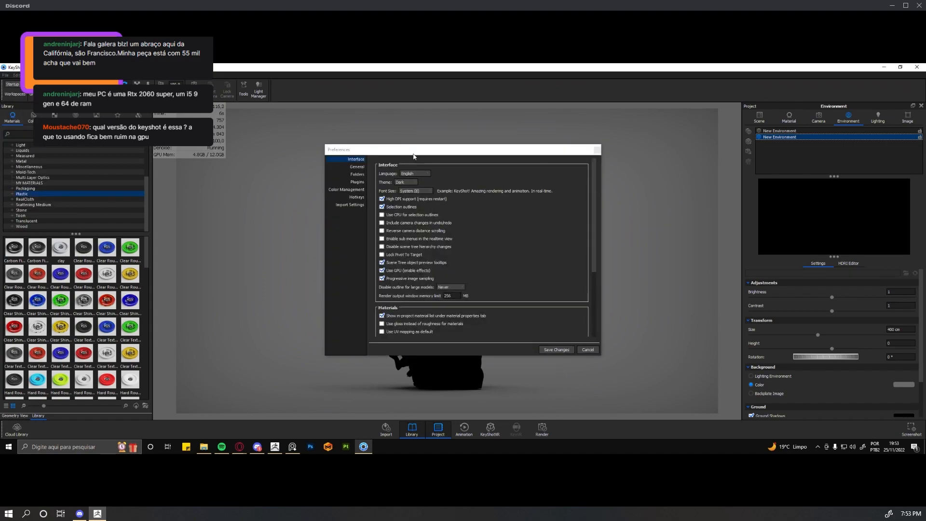
click(384, 178)
click(382, 183)
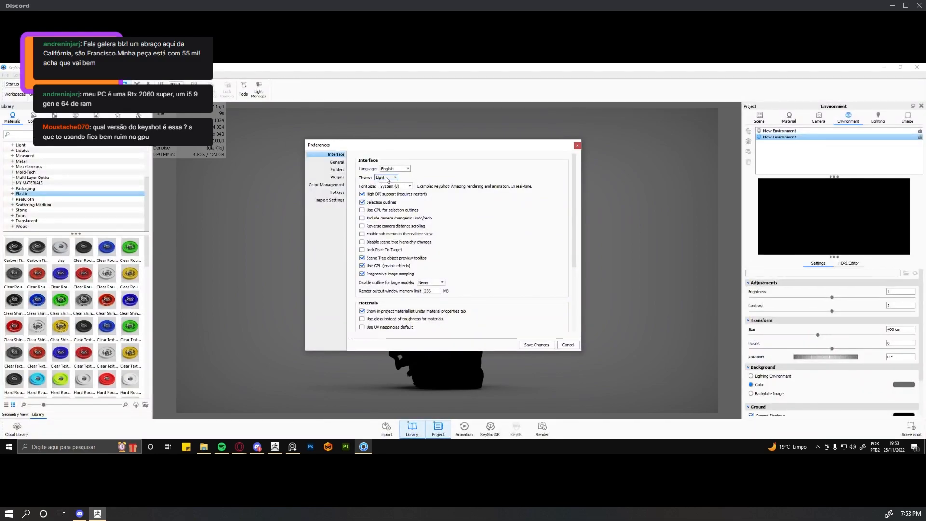
click(387, 178)
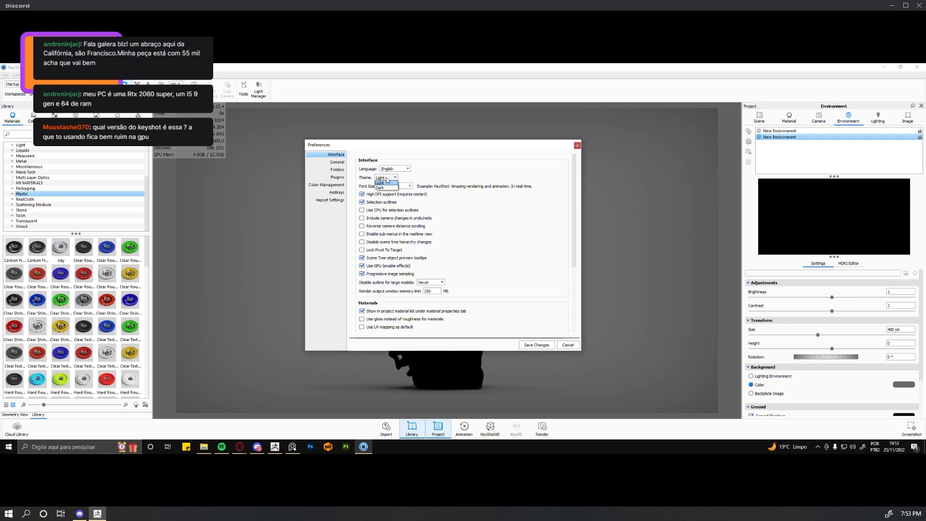
click(388, 182)
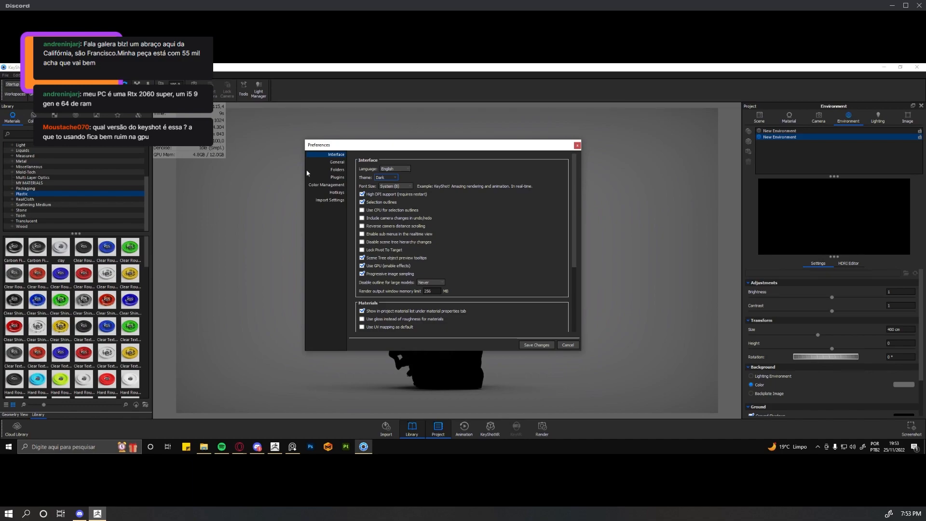
drag(352, 146, 337, 141)
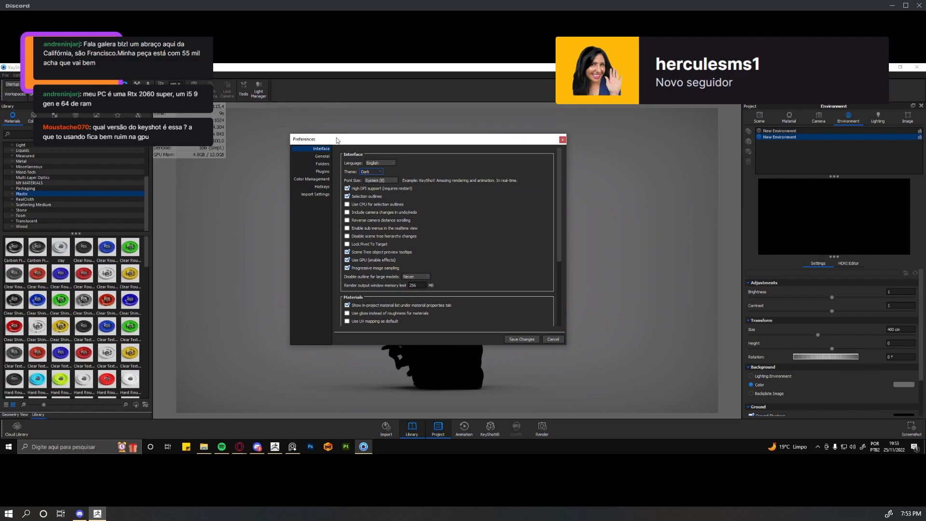
drag(336, 140, 345, 140)
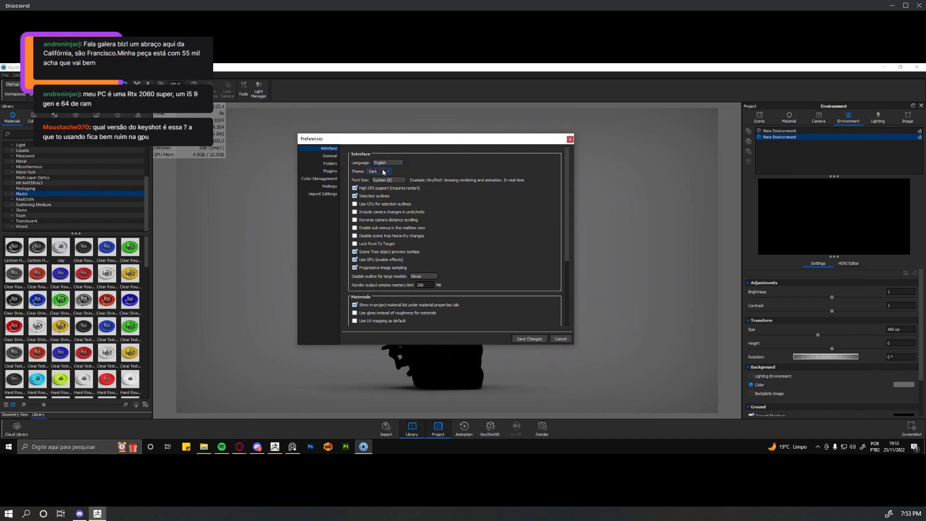
Examine the General page of the preferences with the dialog moved clear of the statue
drag(411, 141, 696, 126)
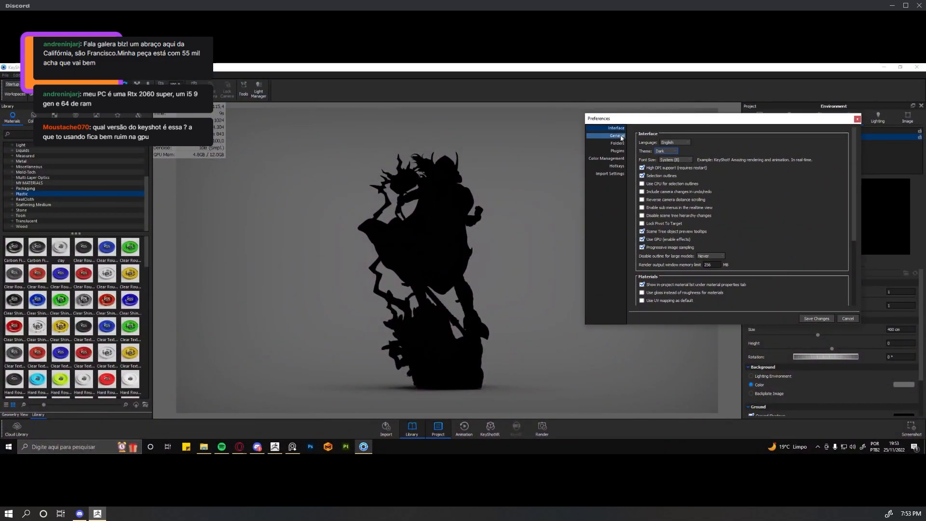
click(618, 137)
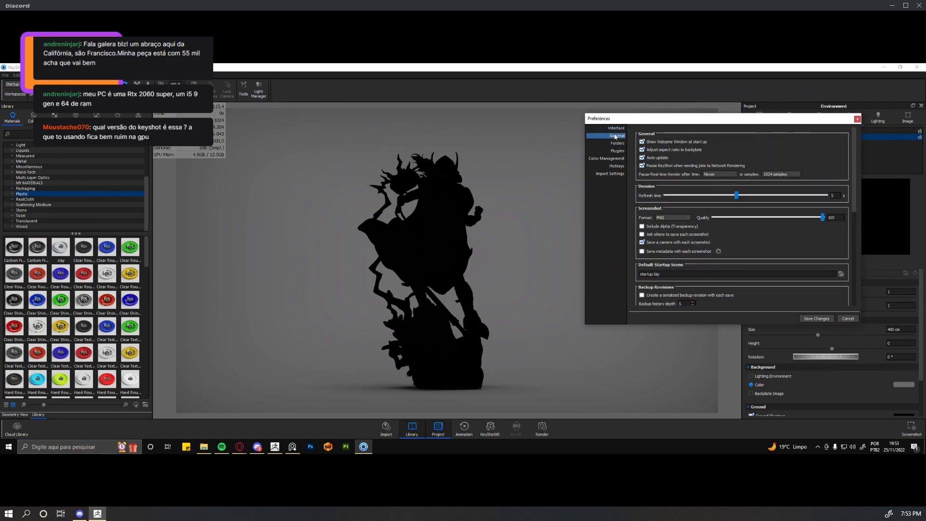
drag(682, 121, 699, 122)
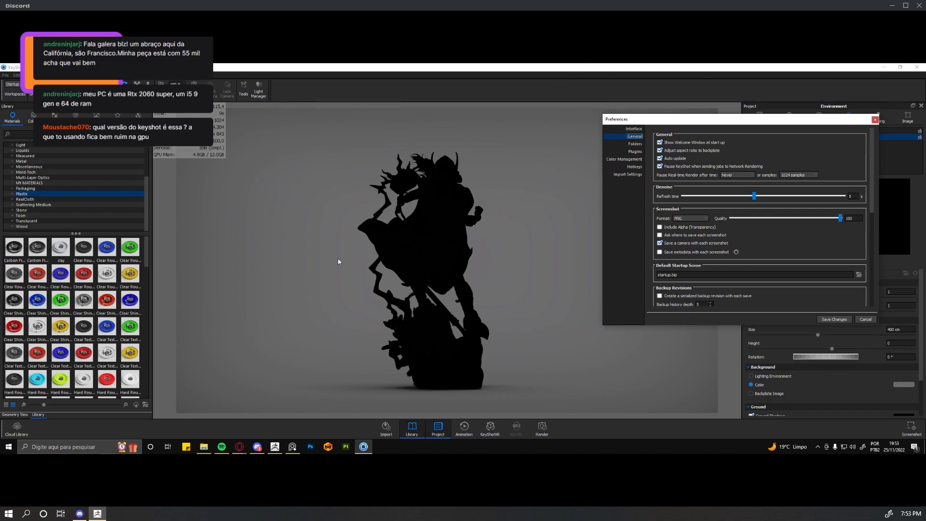
Close the preferences and activate the bathroom HDRI environment
drag(772, 124, 782, 192)
click(807, 131)
click(885, 186)
click(811, 131)
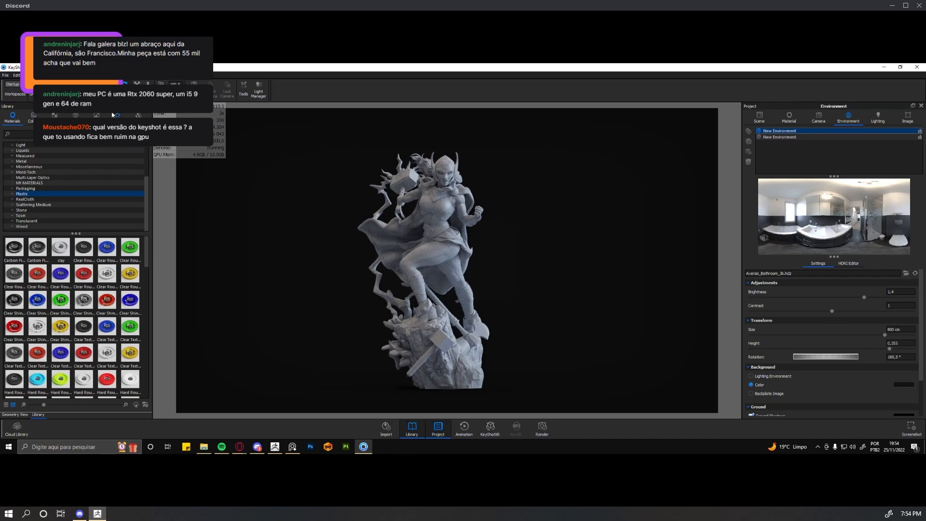
Reopen the General preferences and set the time limit for pausing the real-time render to Never
click(5, 75)
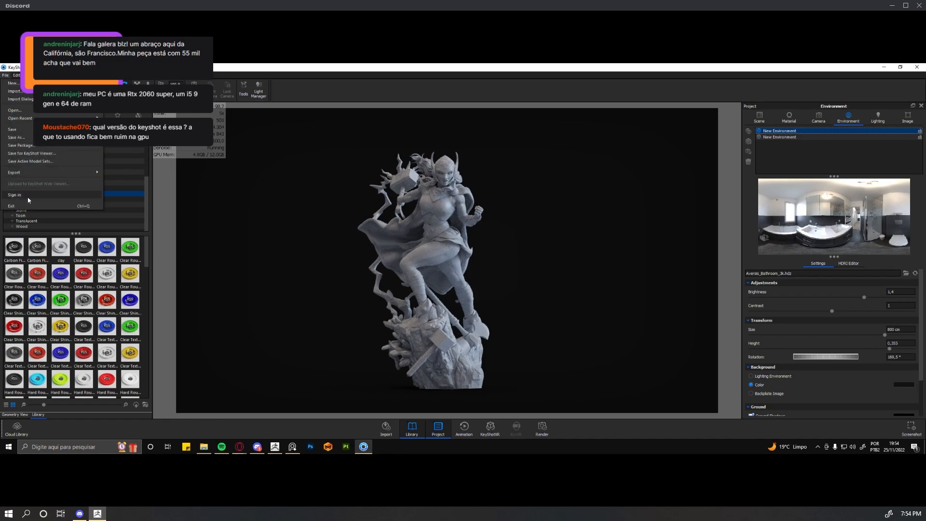
click(35, 130)
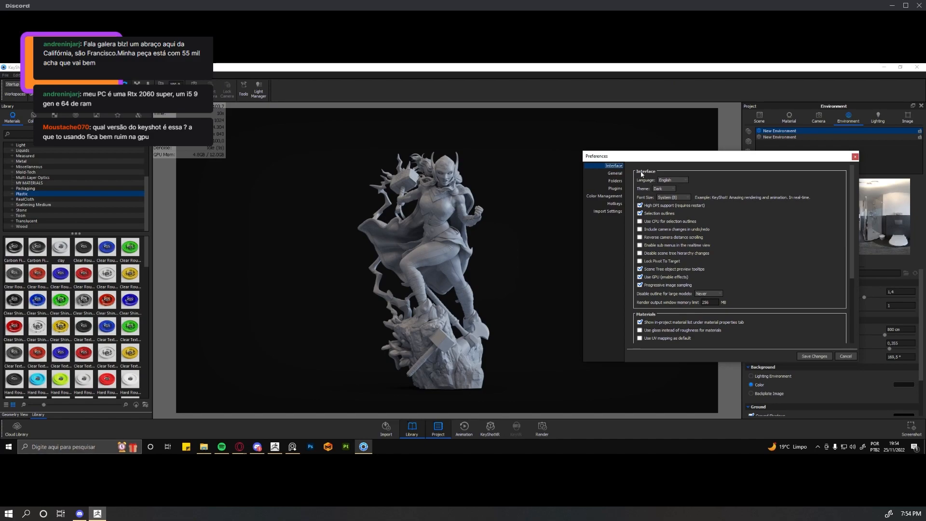
click(614, 173)
drag(645, 160, 636, 147)
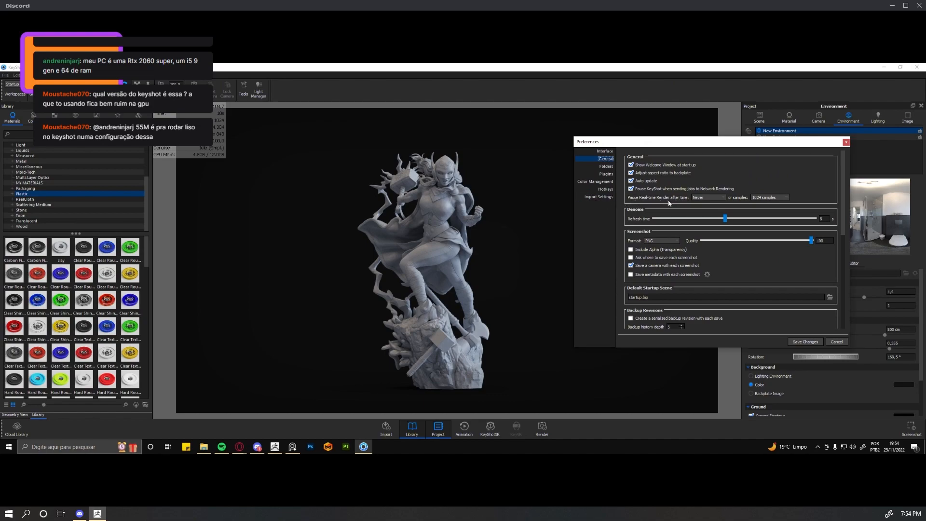
click(705, 198)
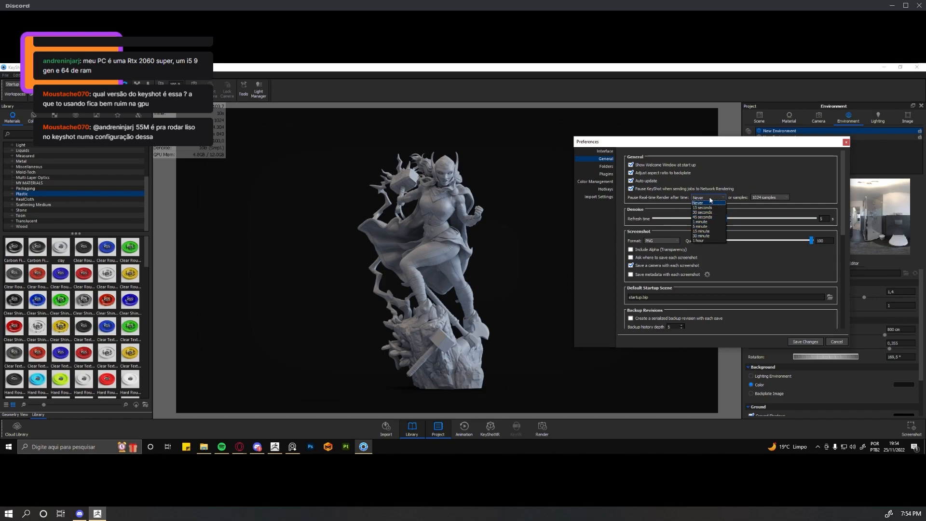
click(710, 202)
Set the real-time render to pause at 1024 samples and save the preference changes
click(770, 198)
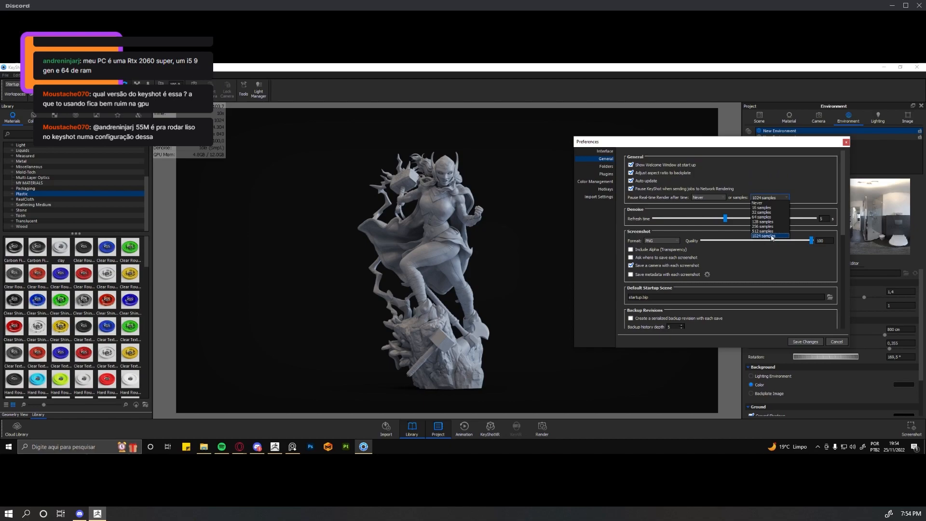
click(768, 236)
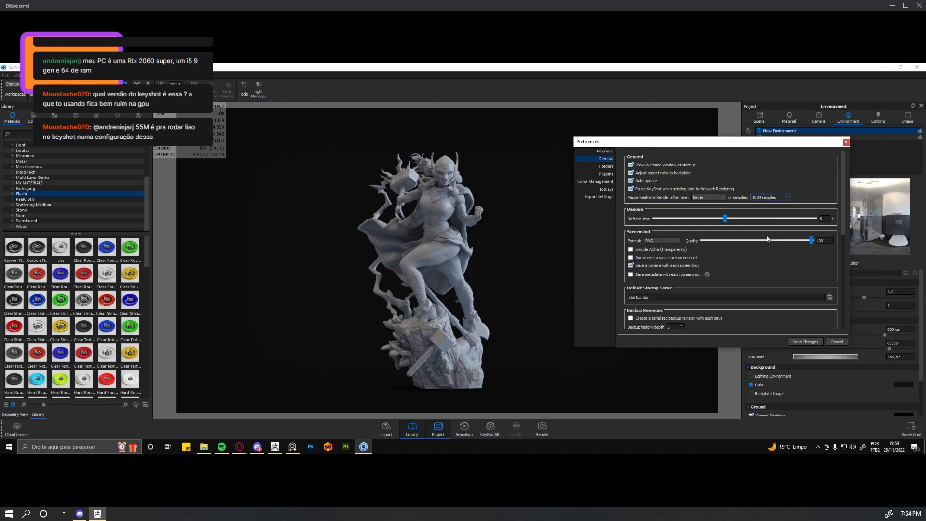
click(770, 198)
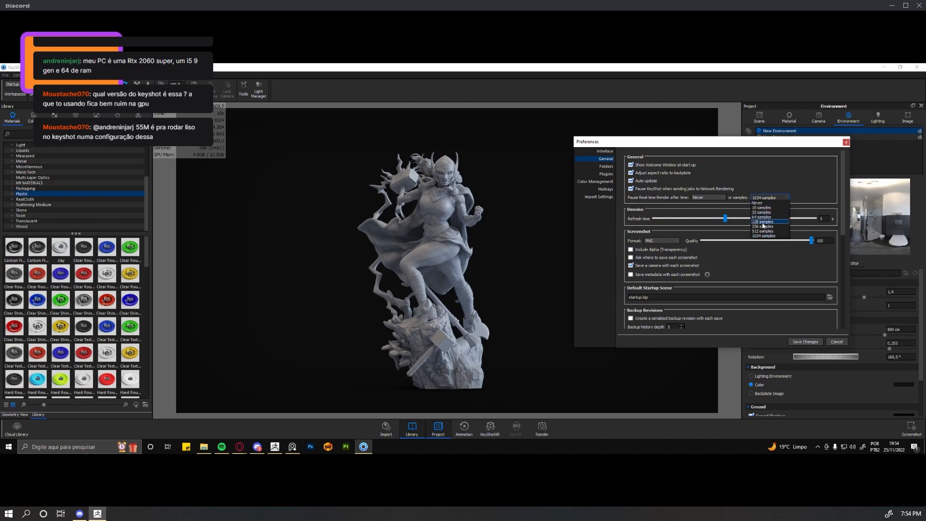
click(775, 198)
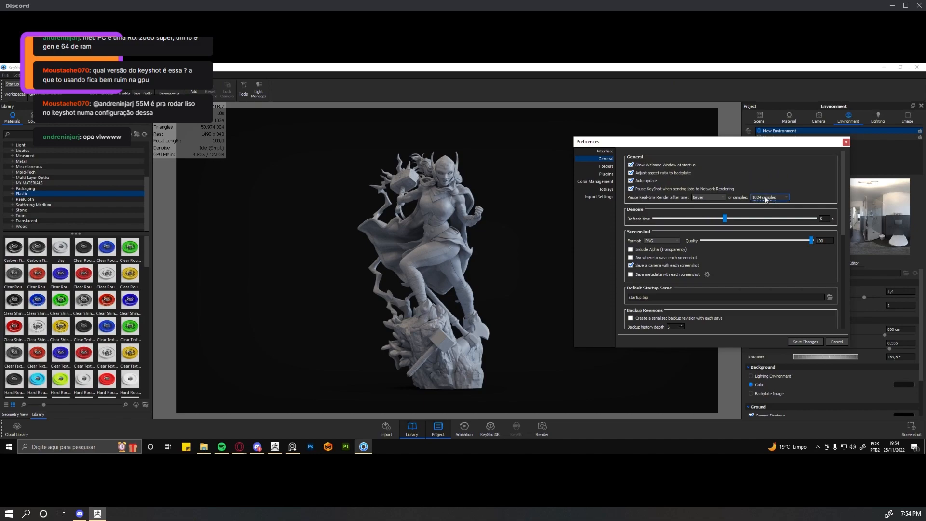
click(766, 199)
click(764, 239)
click(809, 343)
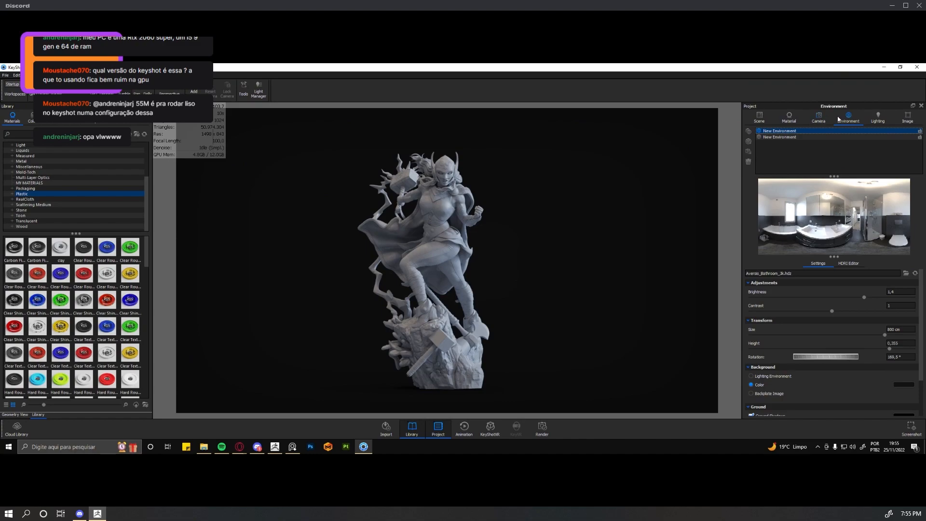
Inspect the Thors group's properties and its position options in the scene tree
click(763, 120)
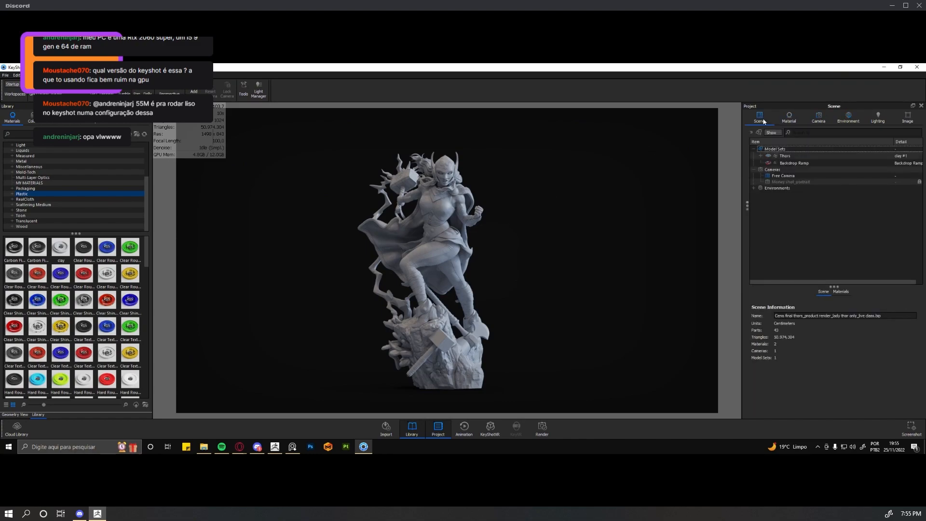
click(791, 164)
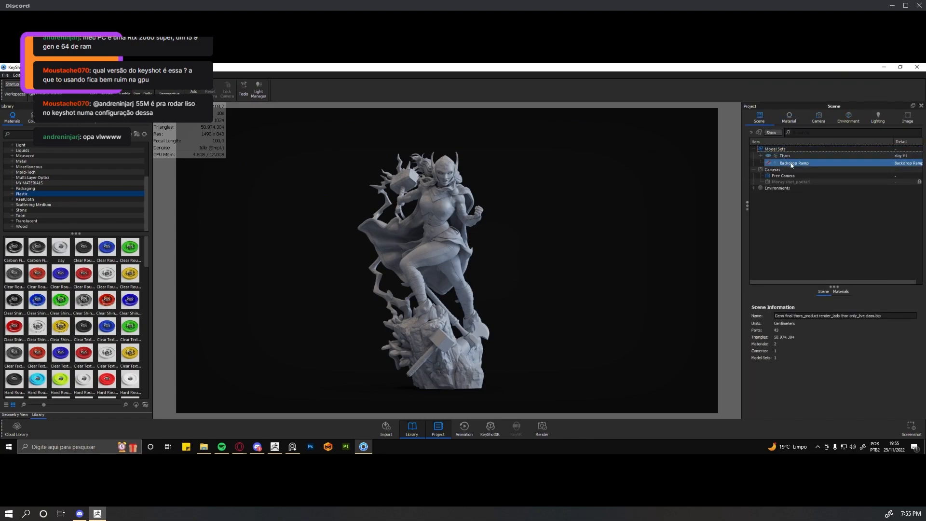
click(794, 157)
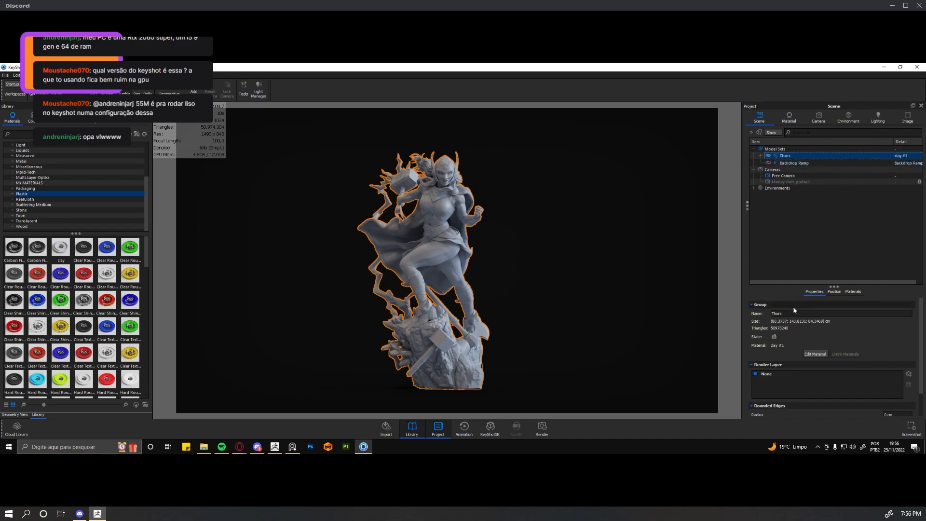
click(834, 292)
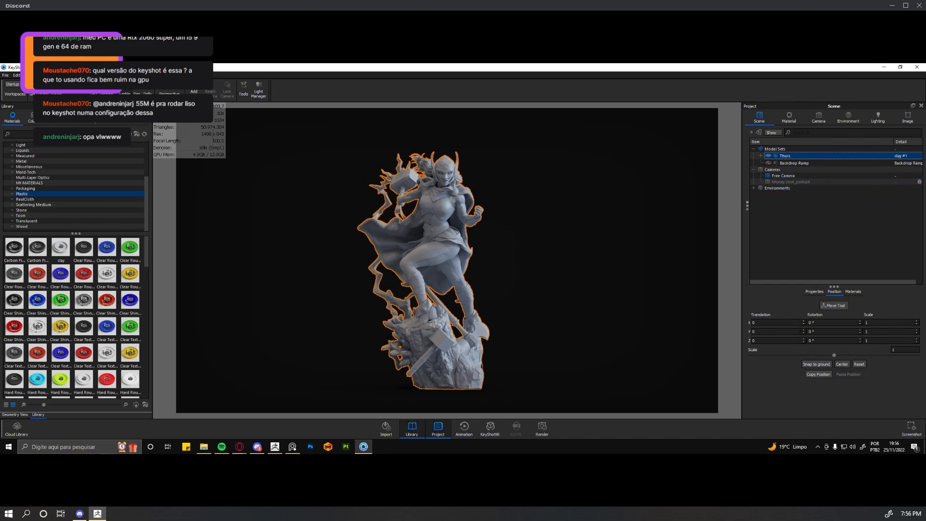
click(778, 221)
click(786, 156)
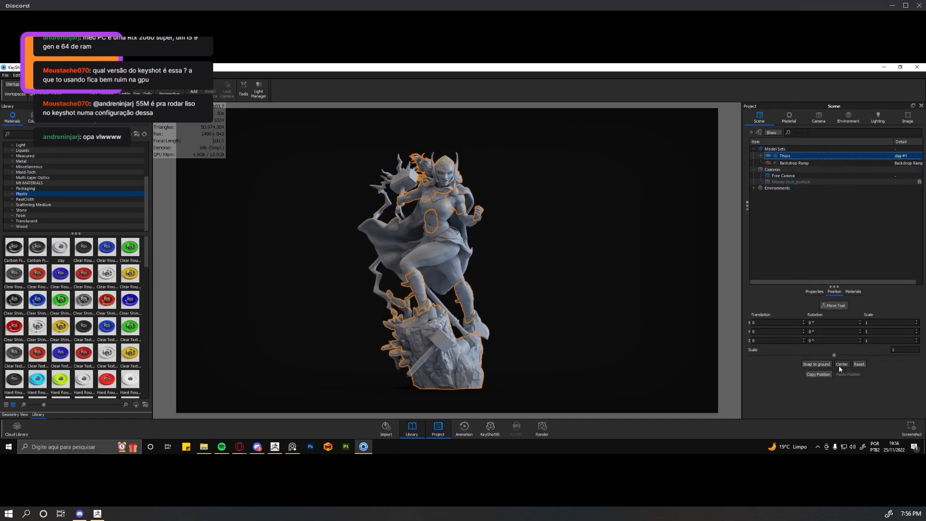
Activate the empty black environment and examine its Size setting
click(849, 118)
click(784, 137)
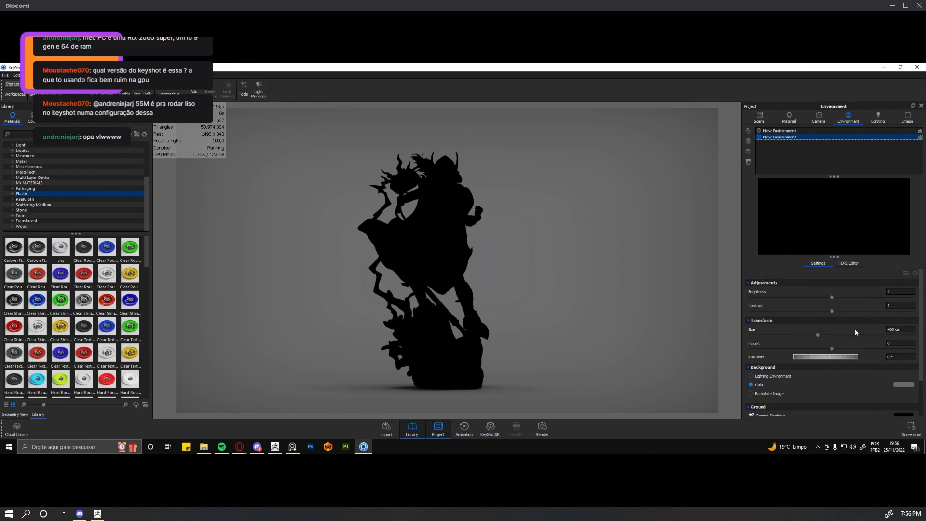
click(891, 330)
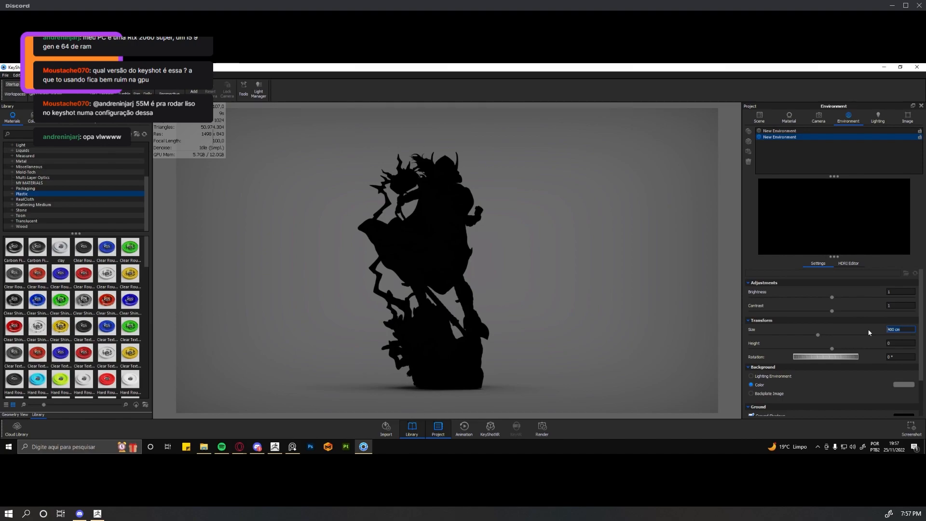
key(Return)
drag(903, 330, 884, 329)
click(865, 330)
Examine the Thors group's dimensions in its scene properties
click(760, 117)
click(786, 156)
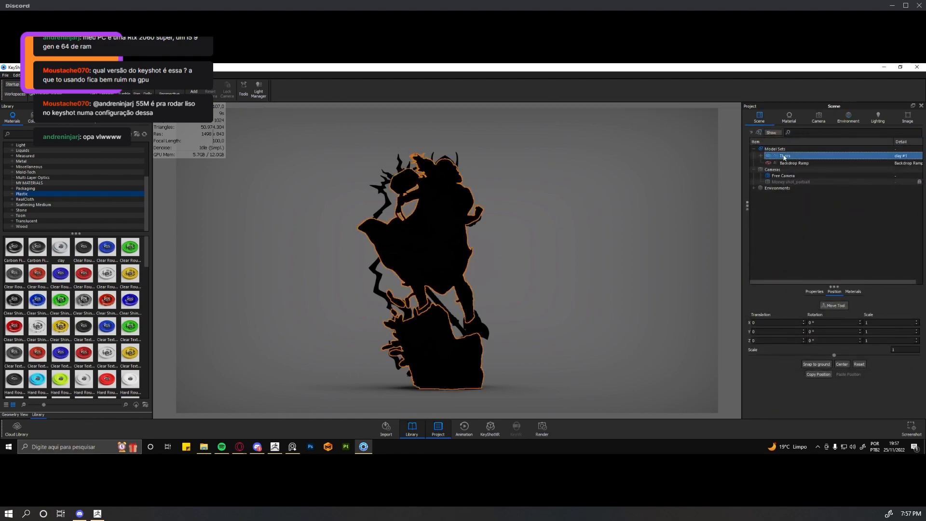
click(815, 293)
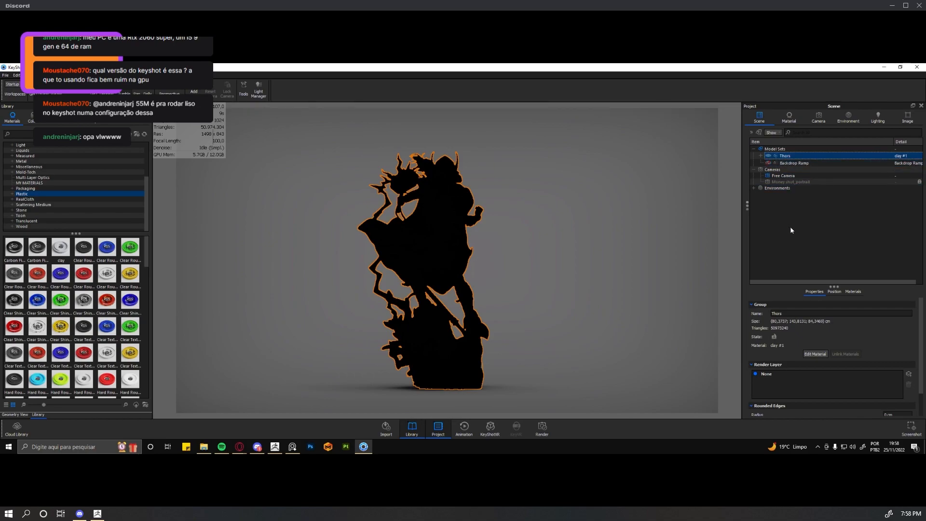
Check the black environment's size against the scene unit options, leaving the units as they are
click(842, 119)
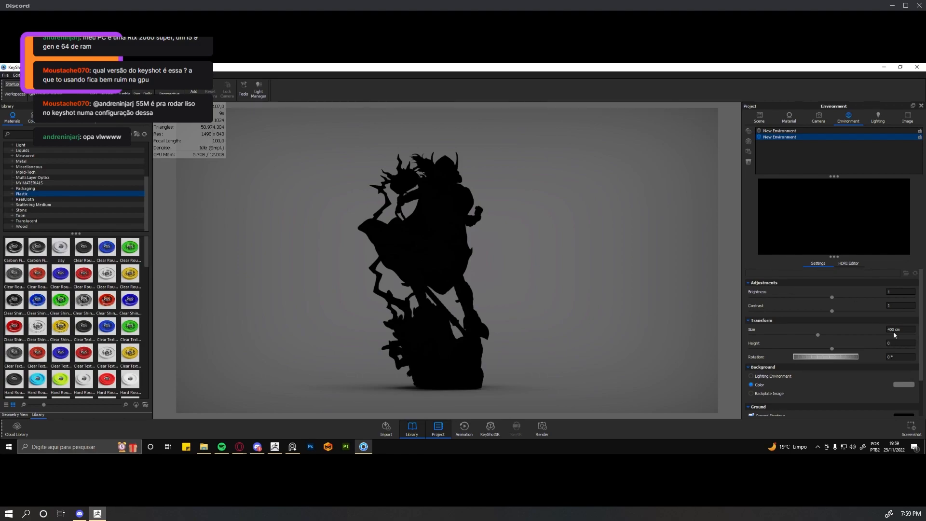
click(910, 329)
click(17, 76)
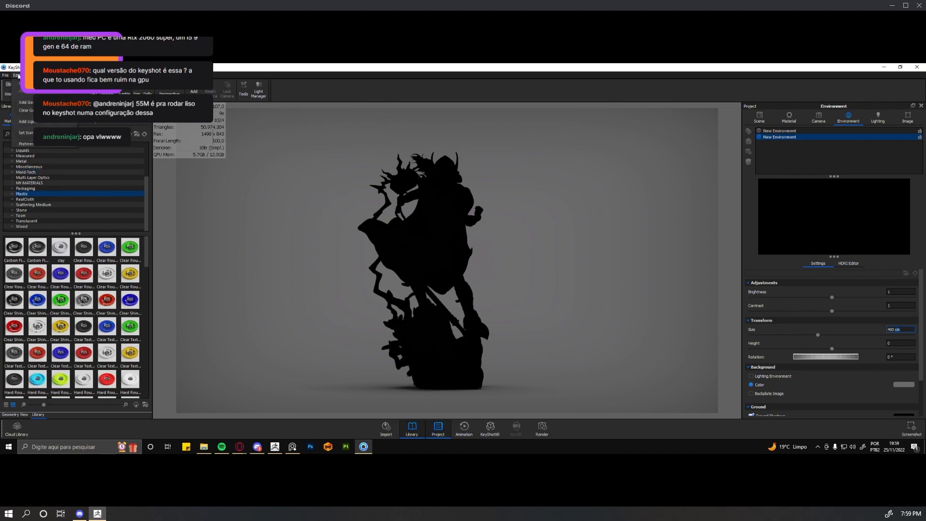
mouse_move(26, 132)
click(251, 130)
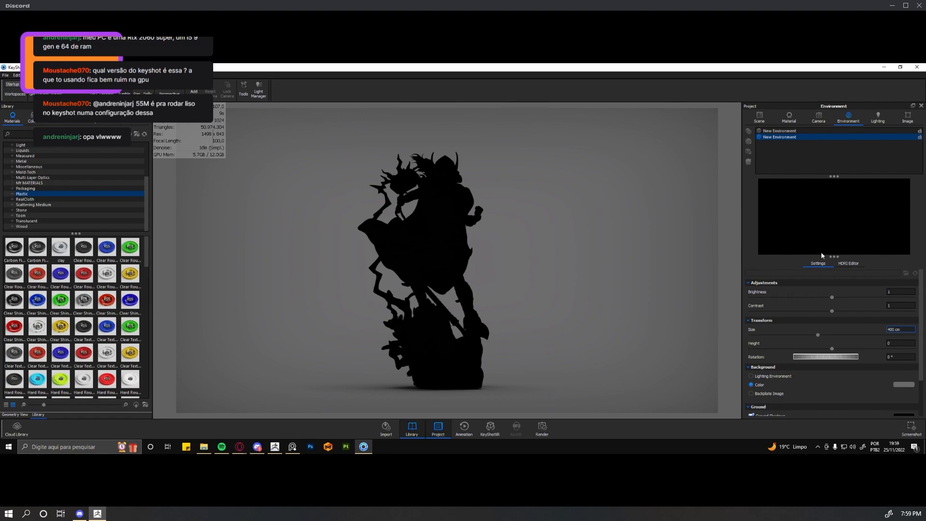
Bring up the HDRI Editor for the black environment
click(849, 263)
click(814, 264)
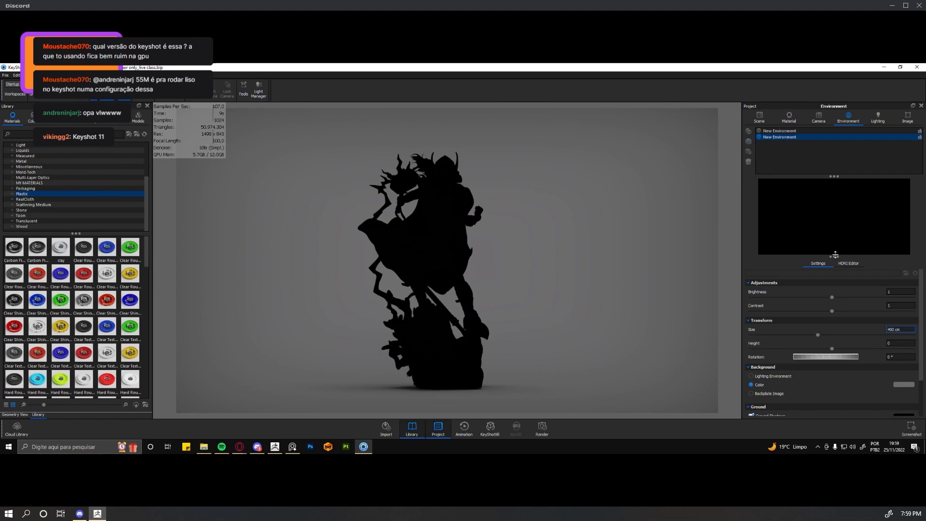
click(849, 264)
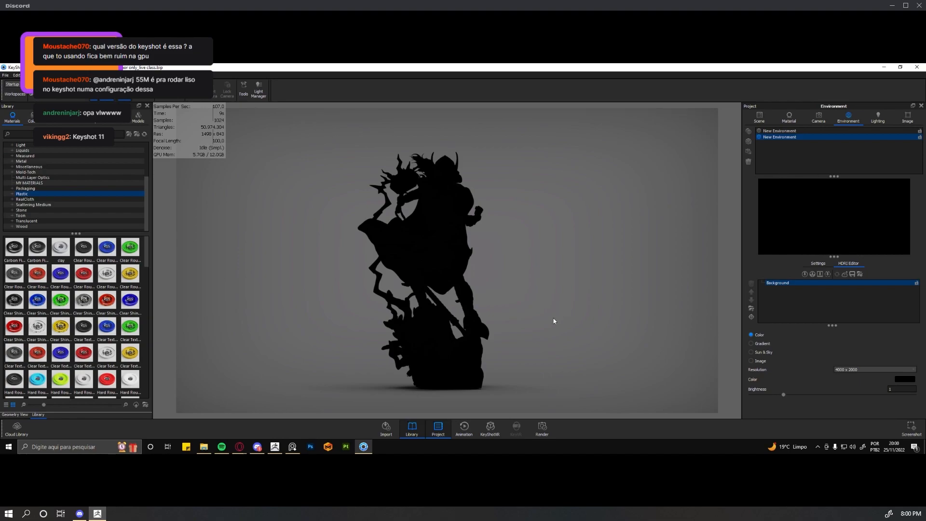
Orbit the scene in the Geometry View and return to the materials library
click(18, 414)
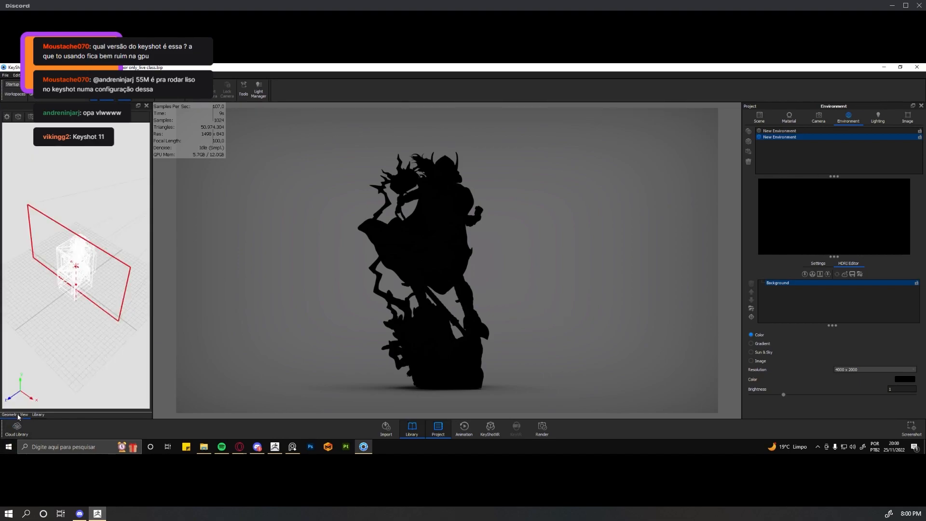
drag(84, 357, 109, 319)
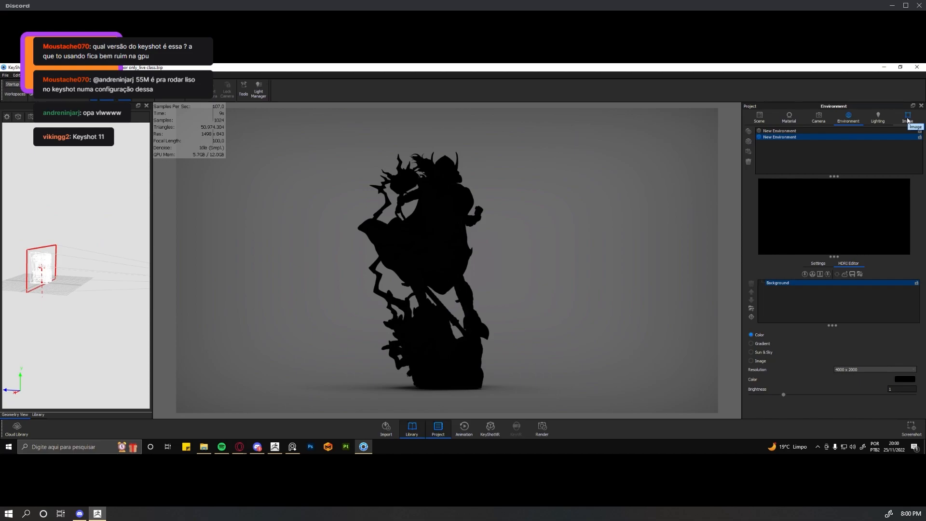
click(38, 414)
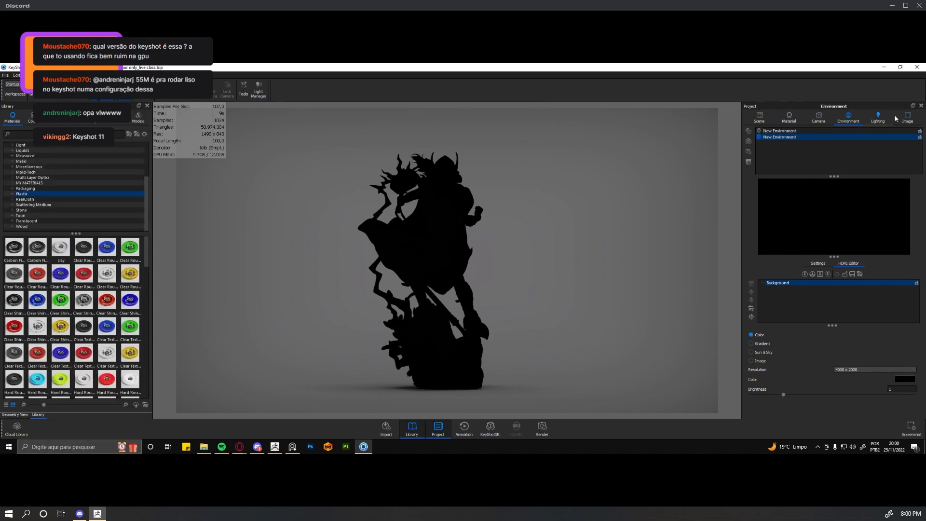
Compare the Basic and Photographic settings of the Default image style, keep Photographic, and return to the HDRI Editor
click(914, 120)
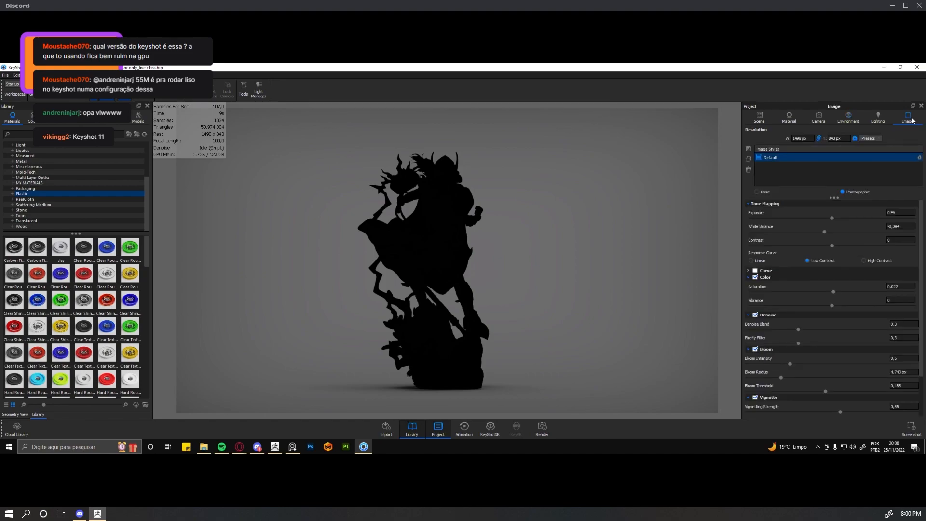
click(763, 195)
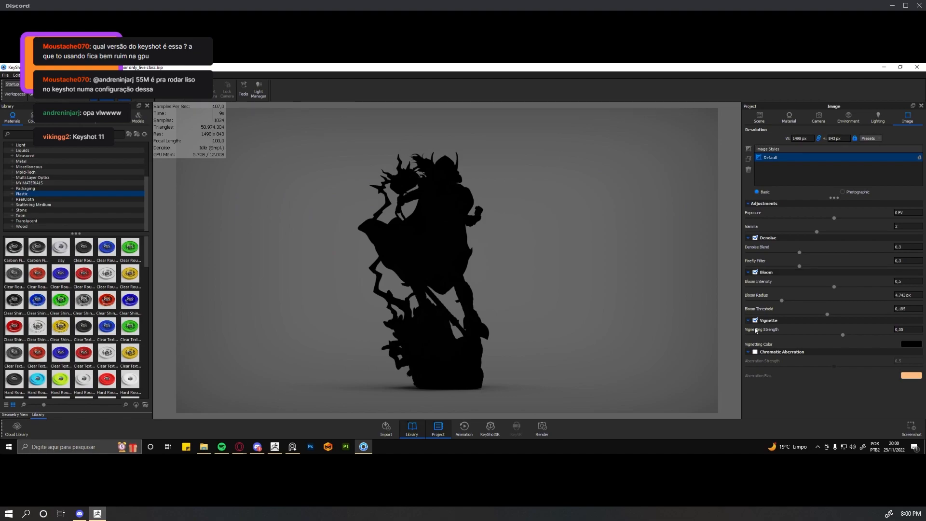
click(854, 193)
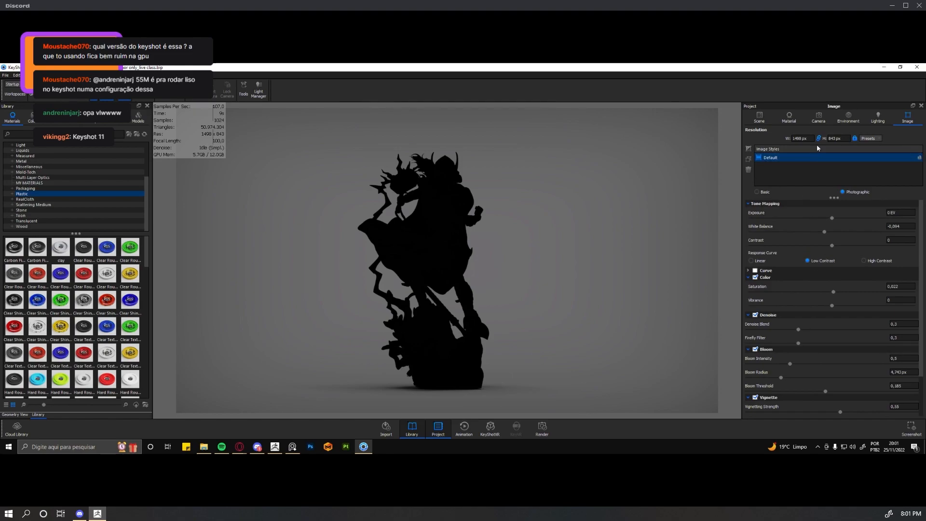
scroll(807, 257, down, 2)
scroll(805, 311, up, 2)
scroll(812, 281, down, 2)
scroll(810, 315, up, 2)
scroll(815, 301, down, 2)
scroll(815, 302, up, 2)
scroll(809, 298, down, 2)
scroll(810, 294, up, 2)
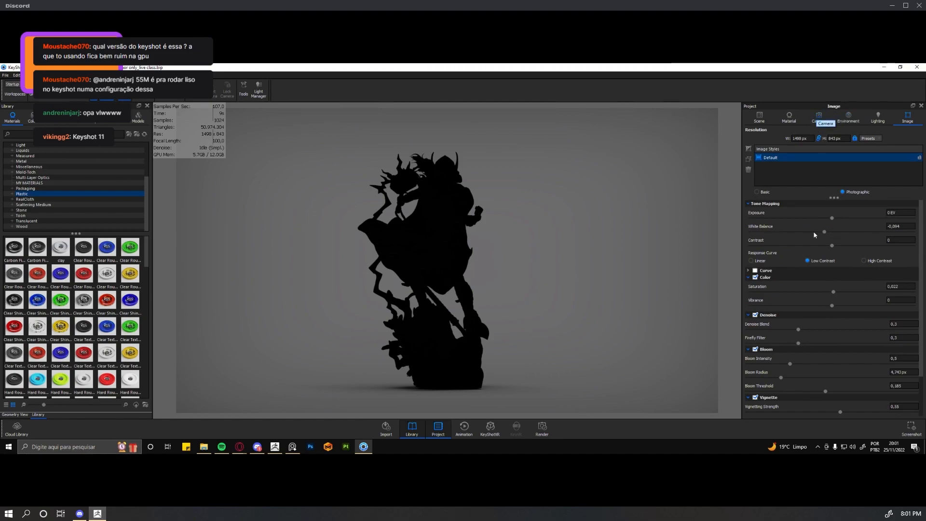
click(849, 118)
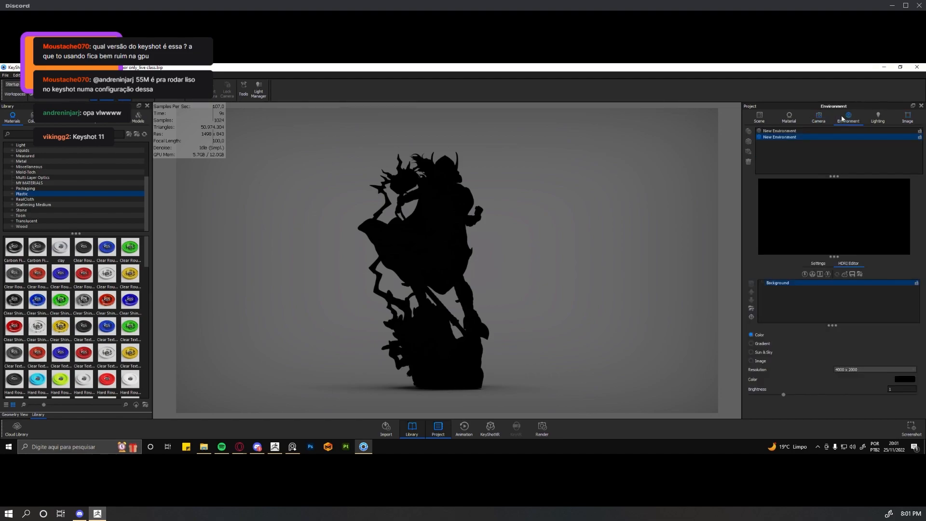
Activate the bathroom HDRI environment and set the image style's White Balance to about -0.12
click(799, 132)
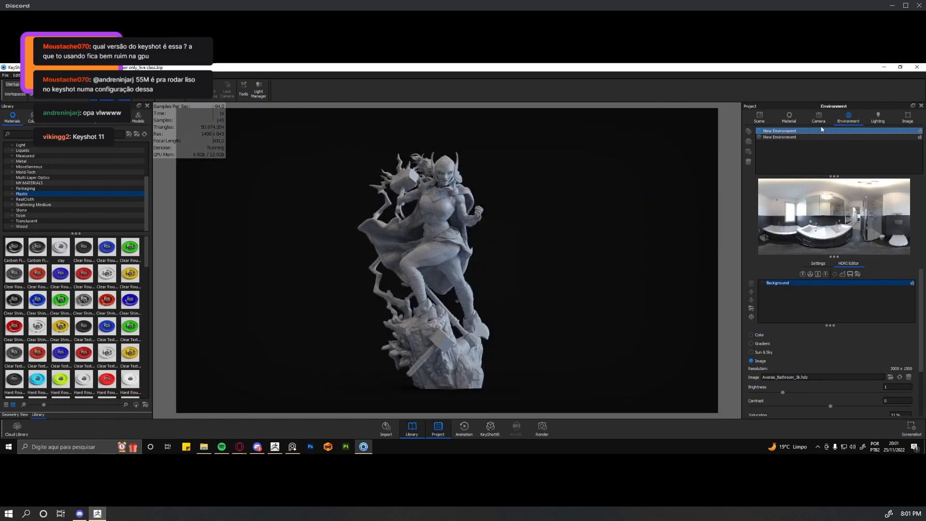
click(908, 119)
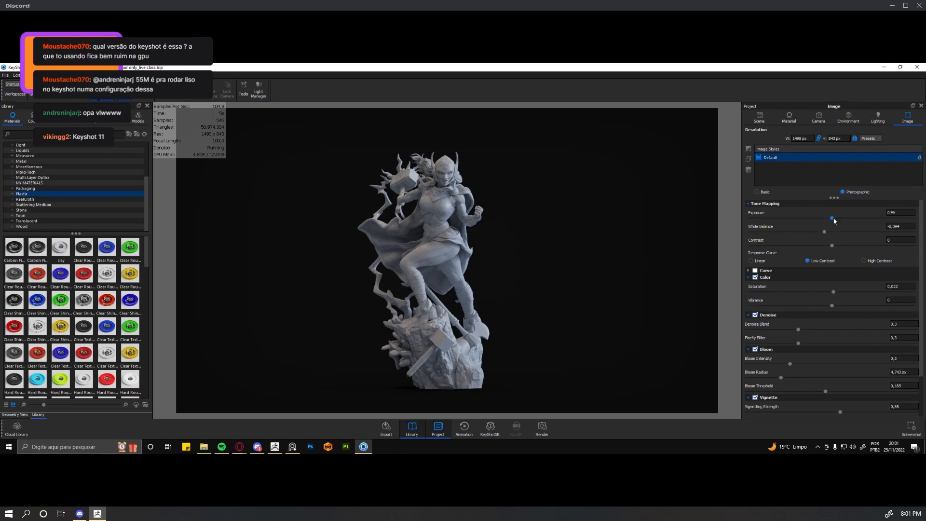
mouse_move(825, 233)
mouse_down()
mouse_move(880, 231)
mouse_move(771, 233)
mouse_move(885, 234)
mouse_move(794, 236)
mouse_move(844, 234)
mouse_move(832, 237)
mouse_up()
click(825, 232)
scroll(782, 241, down, 2)
scroll(782, 241, up, 2)
scroll(783, 242, down, 1)
scroll(783, 243, up, 1)
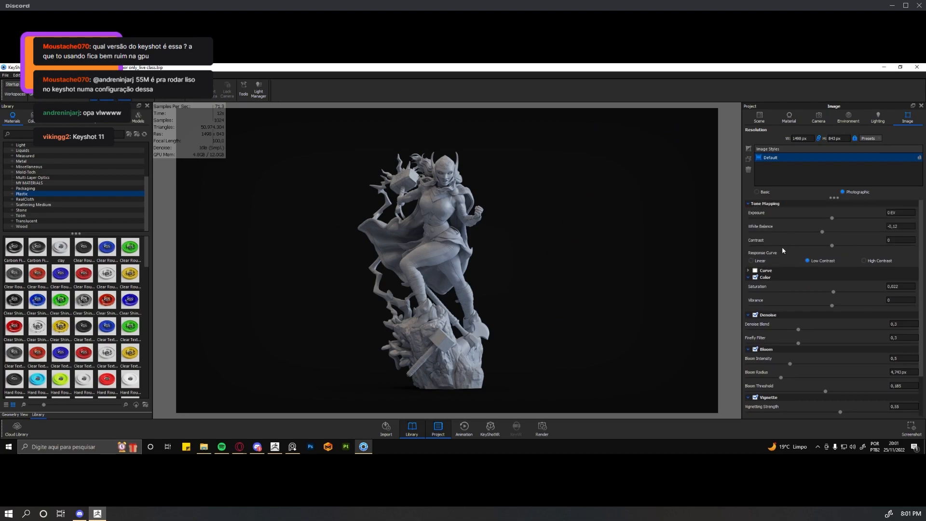
Compare the Linear, Low Contrast and High Contrast response curves, keeping Low Contrast
click(751, 261)
click(820, 261)
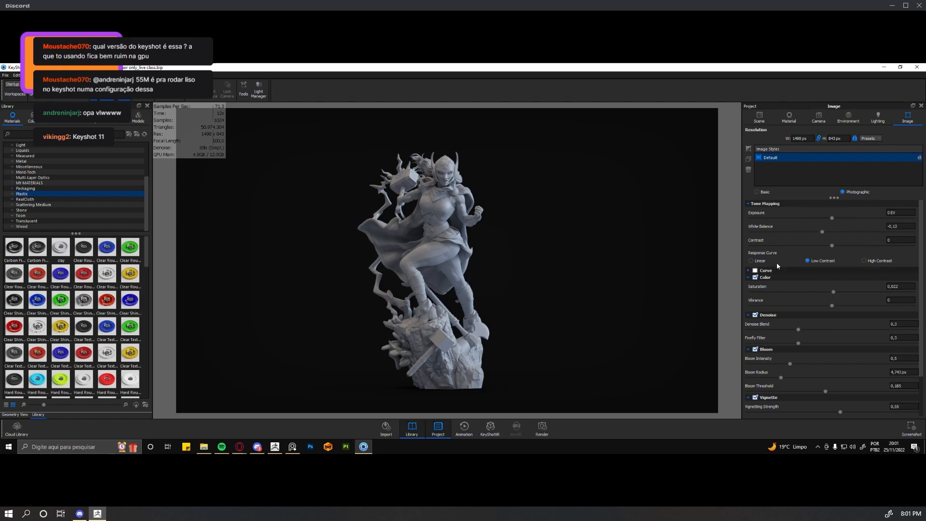
click(880, 262)
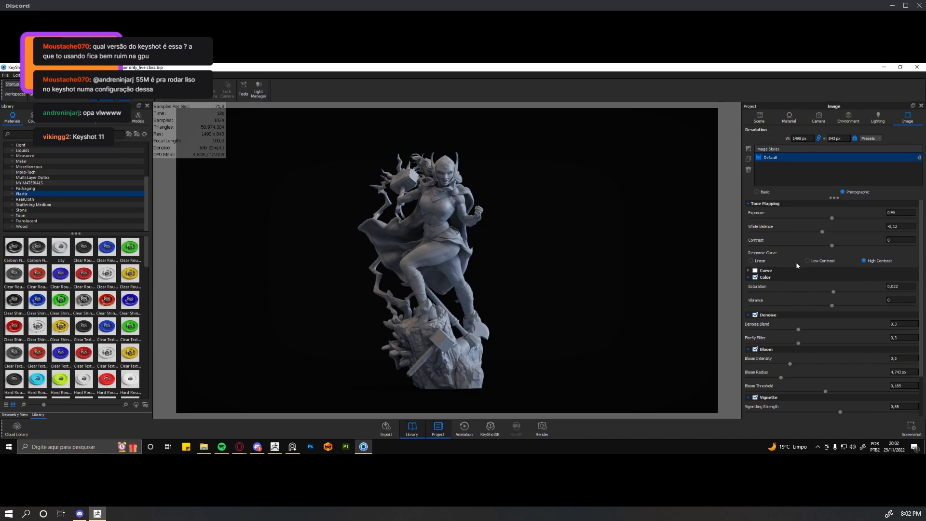
click(821, 259)
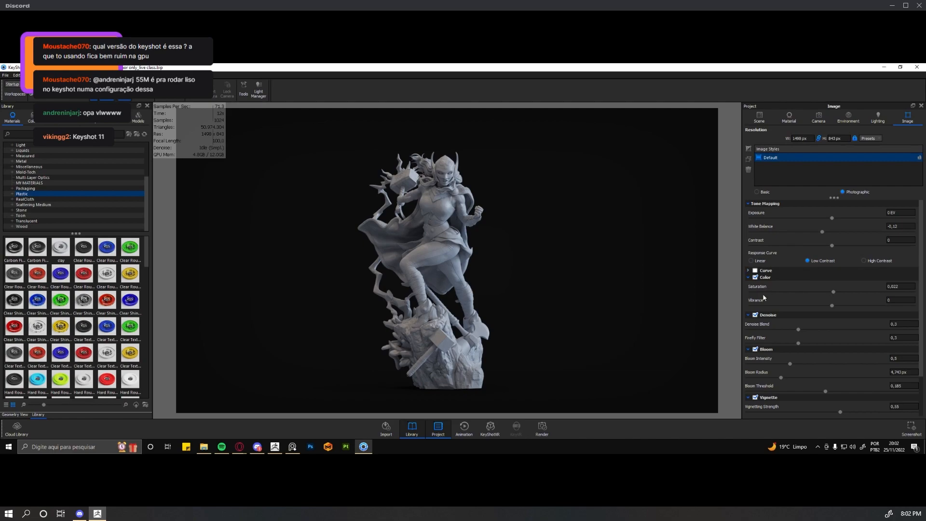
Raise the image style's color Saturation to about 0.054
scroll(845, 215, down, 1)
scroll(844, 215, down, 1)
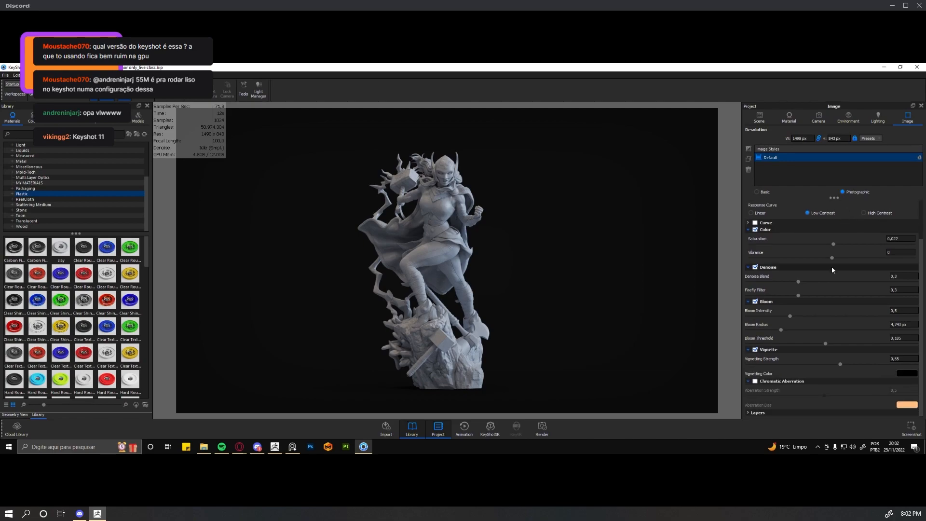
mouse_move(835, 246)
mouse_down()
mouse_move(851, 246)
mouse_move(817, 248)
mouse_move(867, 246)
mouse_move(835, 246)
mouse_up()
drag(836, 245, 838, 245)
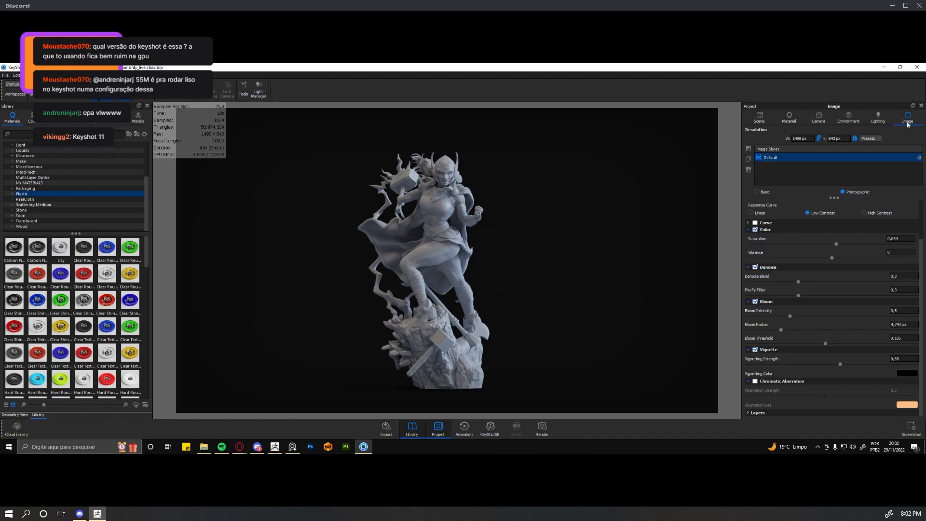
Compare the statue's render with Denoise off and on, leaving it enabled
click(755, 268)
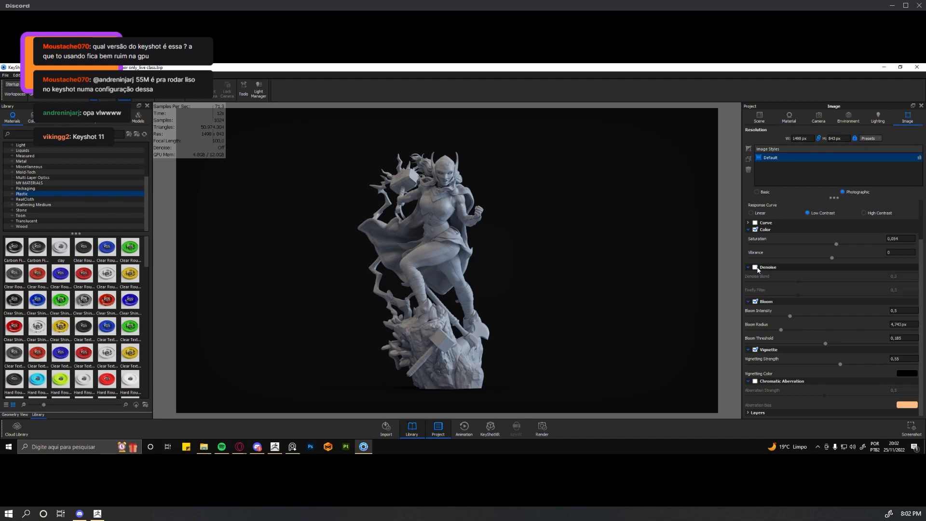
click(755, 268)
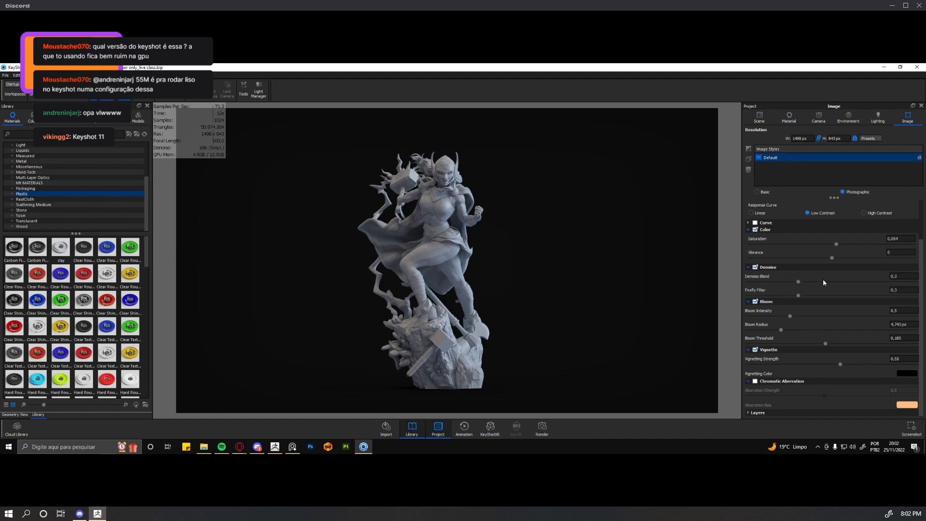
click(755, 267)
click(755, 268)
Try different Denoise Blend and Firefly Filter strengths on the statue's render
drag(915, 280, 921, 279)
drag(916, 283, 893, 285)
drag(825, 284, 797, 285)
click(798, 296)
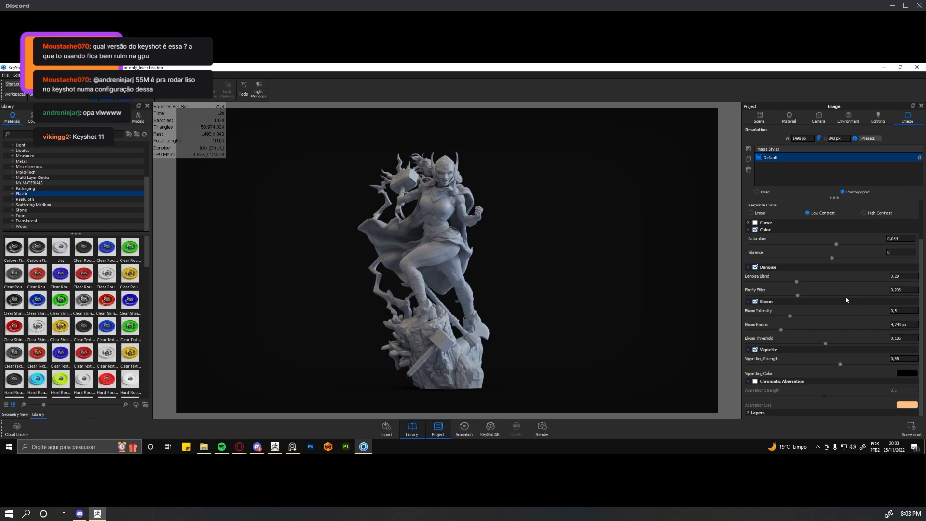
Set both the Denoise Blend and the Firefly Filter to 0.3
click(797, 284)
click(896, 276)
key(BackSpace)
key(BackSpace)
key(BackSpace)
text(3)
click(906, 289)
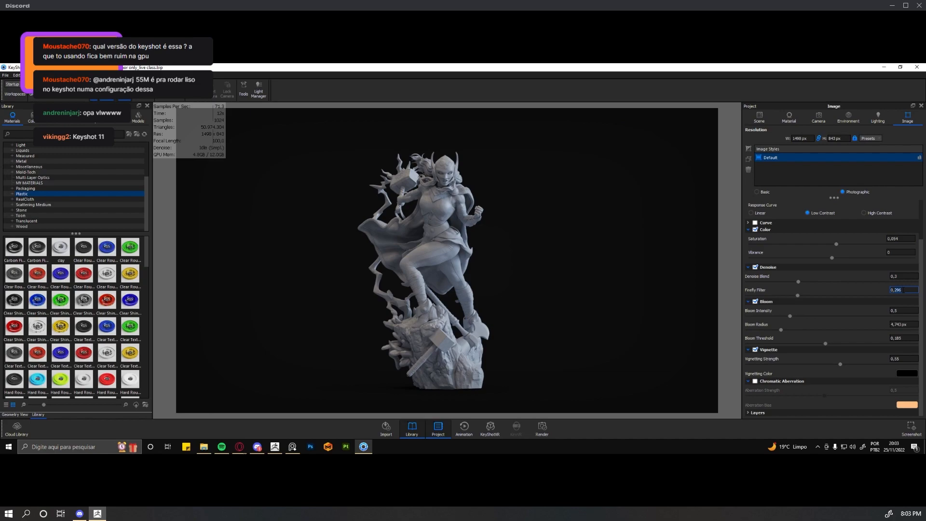
key(BackSpace)
key(BackSpace)
key(BackSpace)
text(3)
click(829, 287)
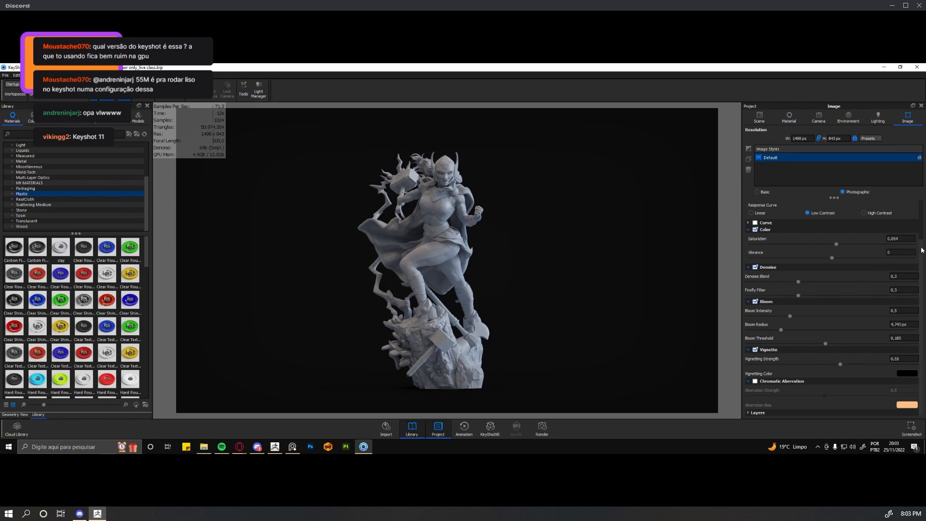
Try a stronger Bloom on the render, then settle its intensity at about 0.58 and radius at about 4.6 px
click(755, 301)
click(755, 301)
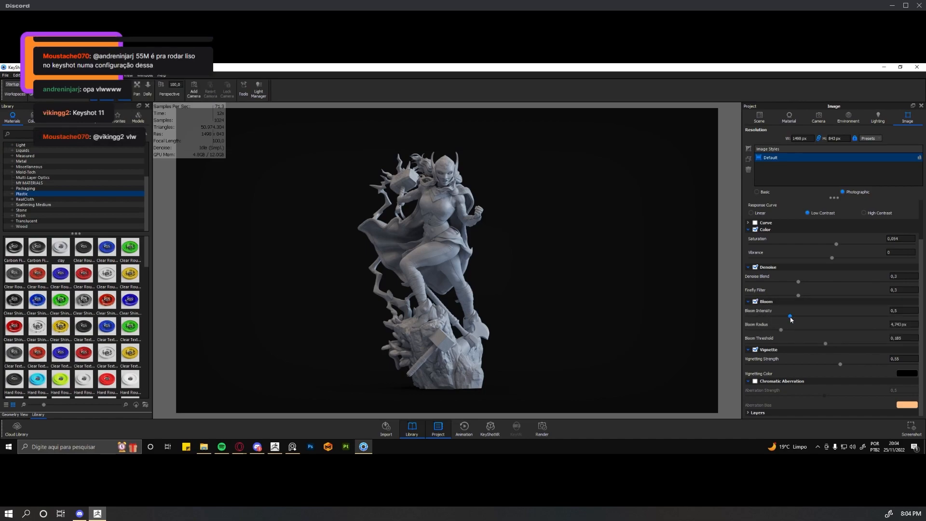
drag(827, 317, 866, 316)
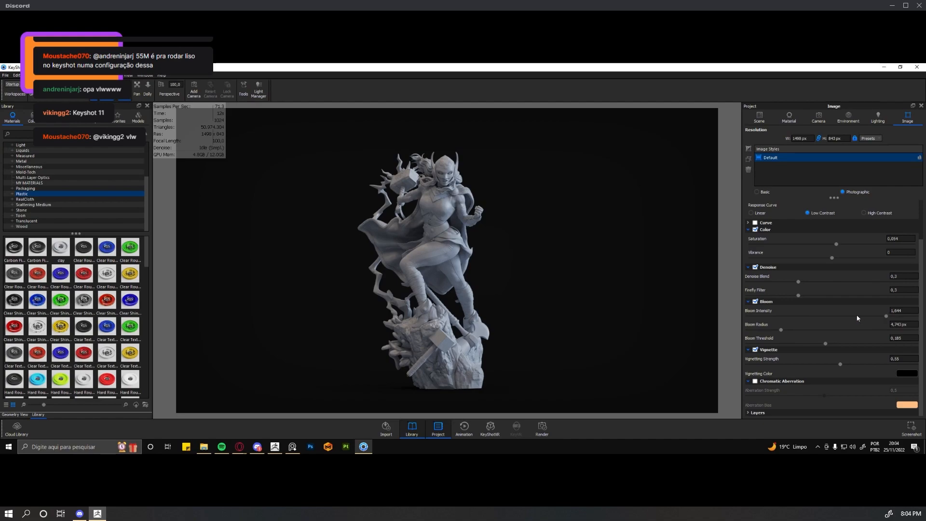
drag(781, 331, 890, 328)
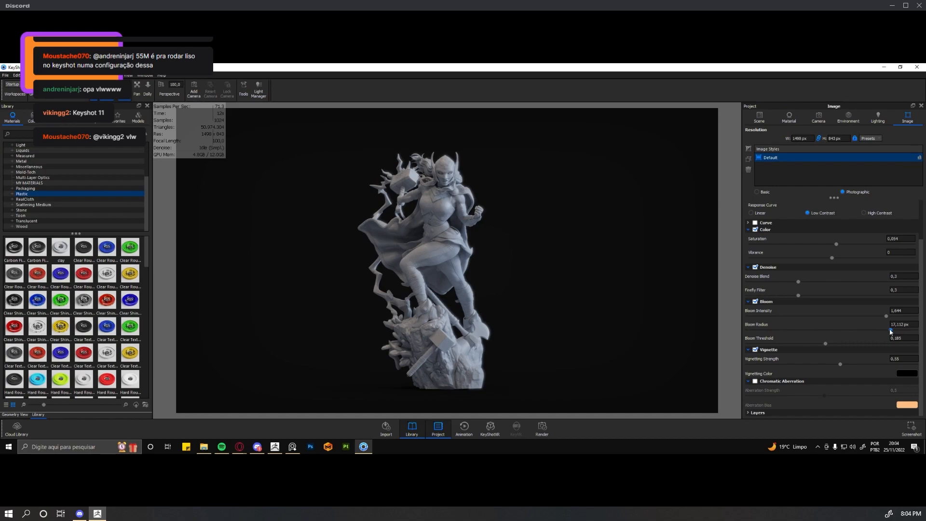
mouse_move(885, 330)
mouse_down()
mouse_move(906, 328)
mouse_move(847, 326)
mouse_move(883, 330)
mouse_up()
drag(886, 316, 778, 330)
drag(835, 316, 797, 319)
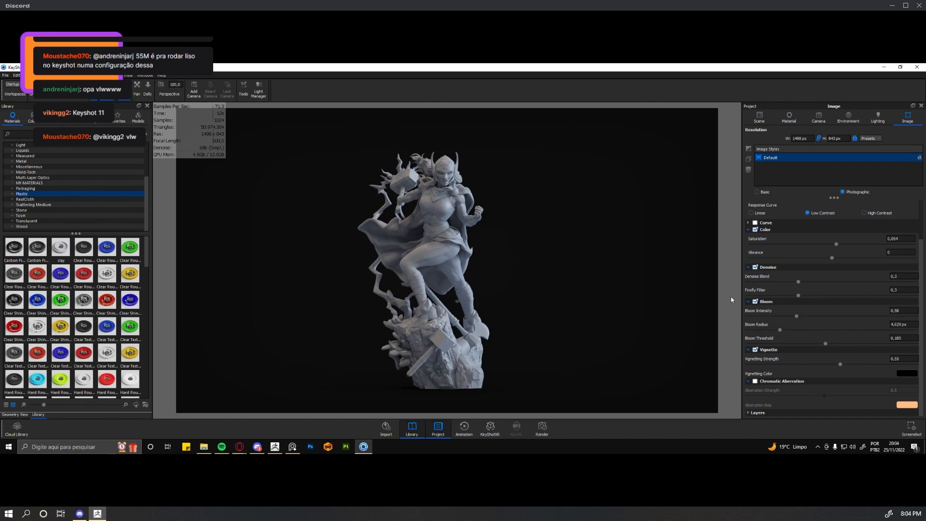
Compare the render with the Vignette effect off and on, leaving it enabled
click(756, 350)
click(756, 350)
click(756, 351)
click(756, 350)
click(755, 350)
click(756, 351)
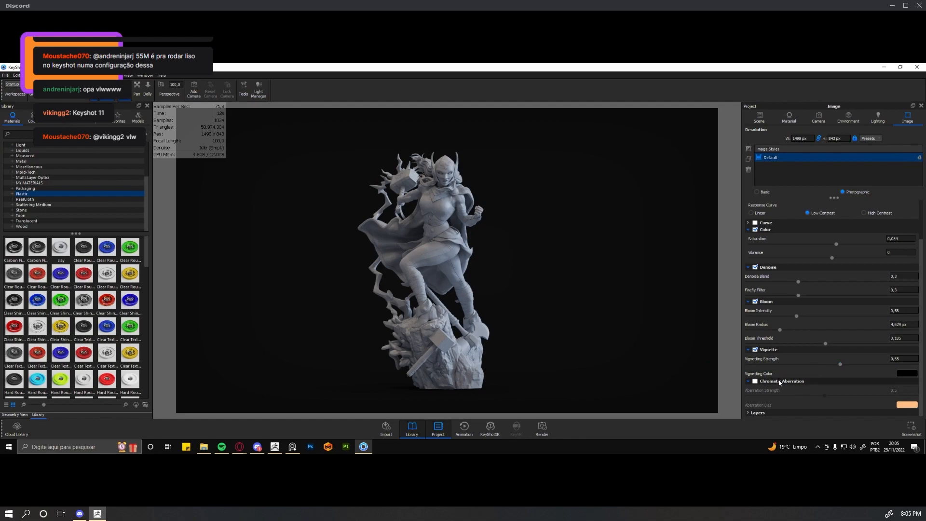
Enable Chromatic Aberration and set its strength to about 0.476
click(755, 381)
drag(885, 396, 905, 396)
drag(889, 396, 816, 398)
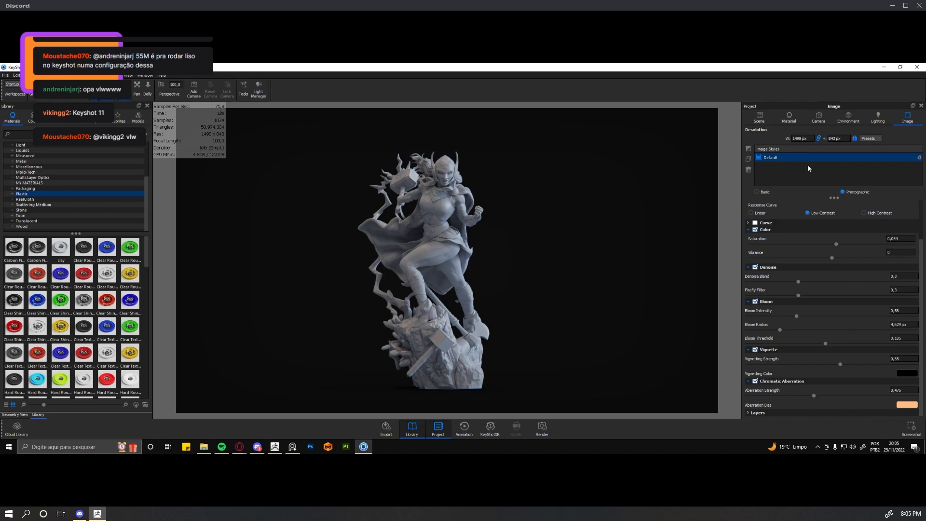
Disable the Vignette, Chromatic Aberration, Bloom, Denoise and Color effects of the Default image style
click(755, 349)
click(755, 381)
click(756, 302)
click(755, 267)
click(756, 229)
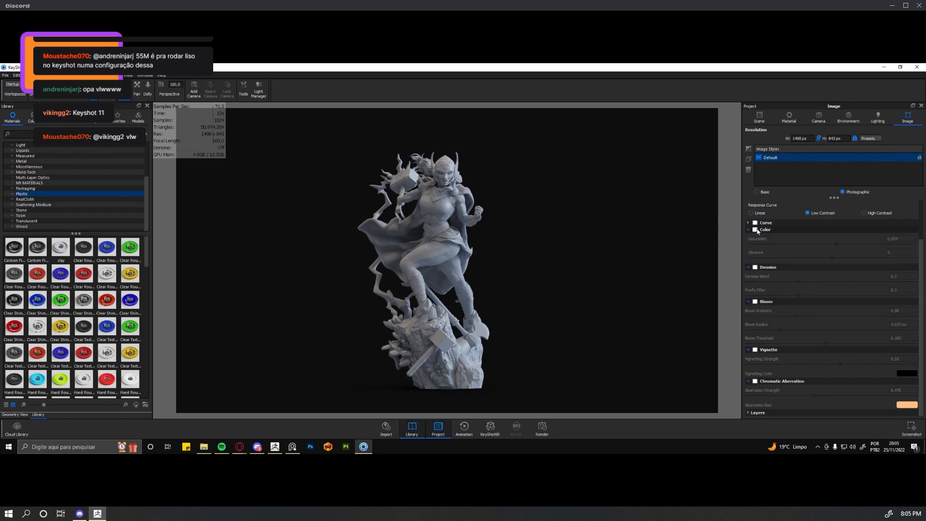
scroll(803, 268, up, 2)
scroll(804, 261, down, 1)
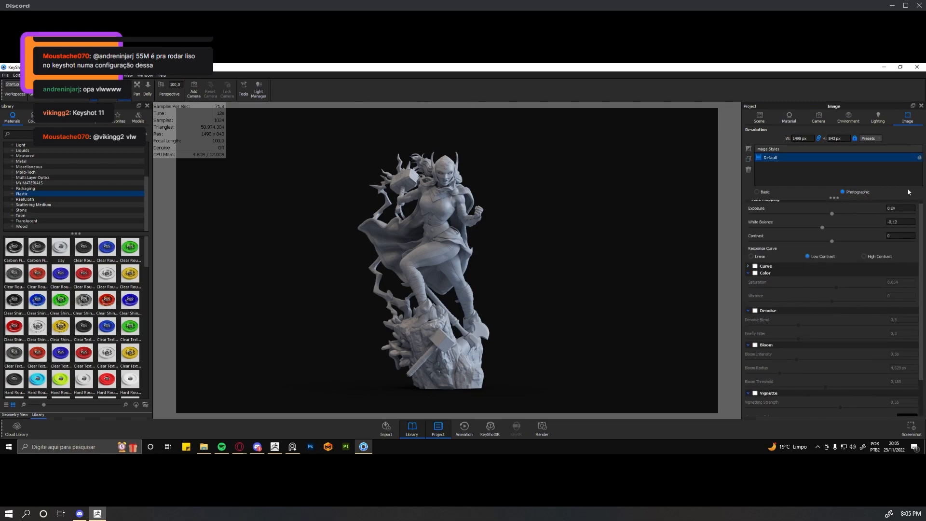
scroll(817, 290, up, 1)
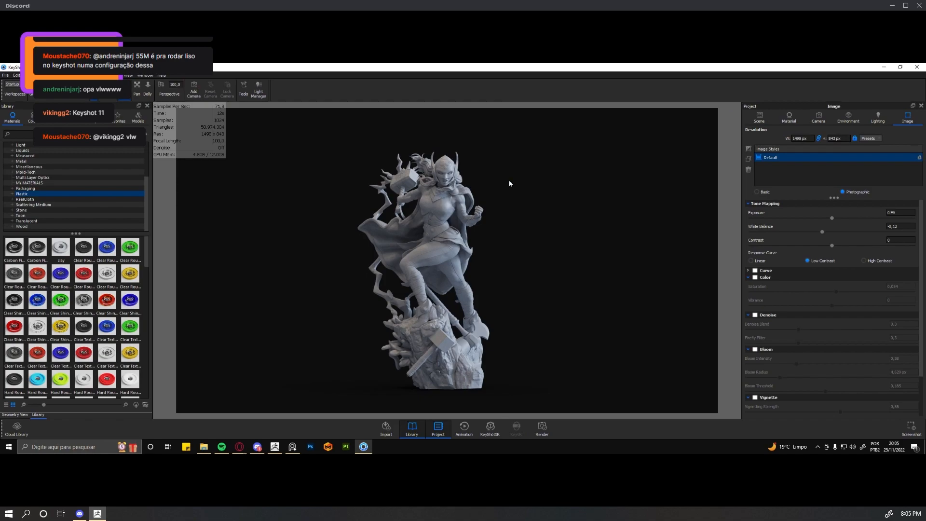
scroll(827, 314, down, 3)
scroll(827, 336, up, 3)
Check the statue model's size in the scene against the bathroom environment's transform settings
click(759, 117)
click(783, 156)
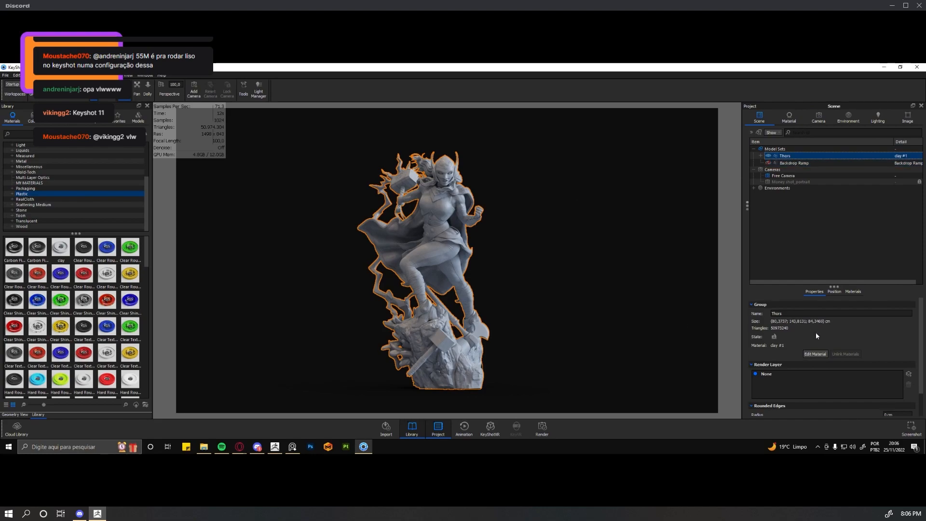
click(848, 117)
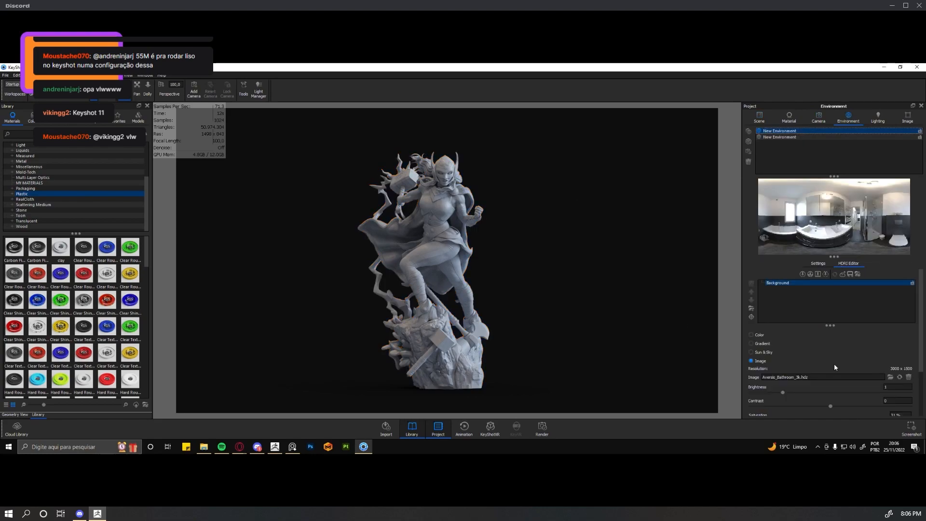
scroll(835, 366, down, 3)
scroll(837, 372, up, 2)
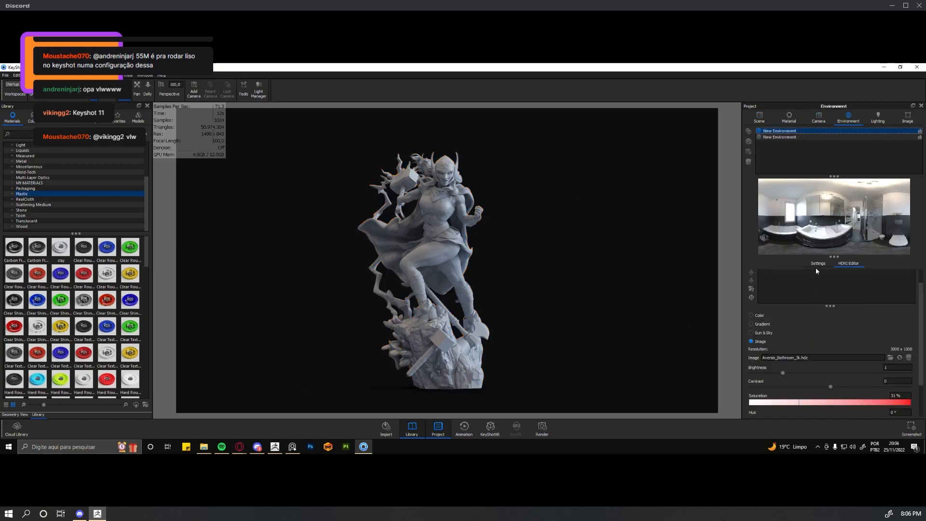
click(818, 264)
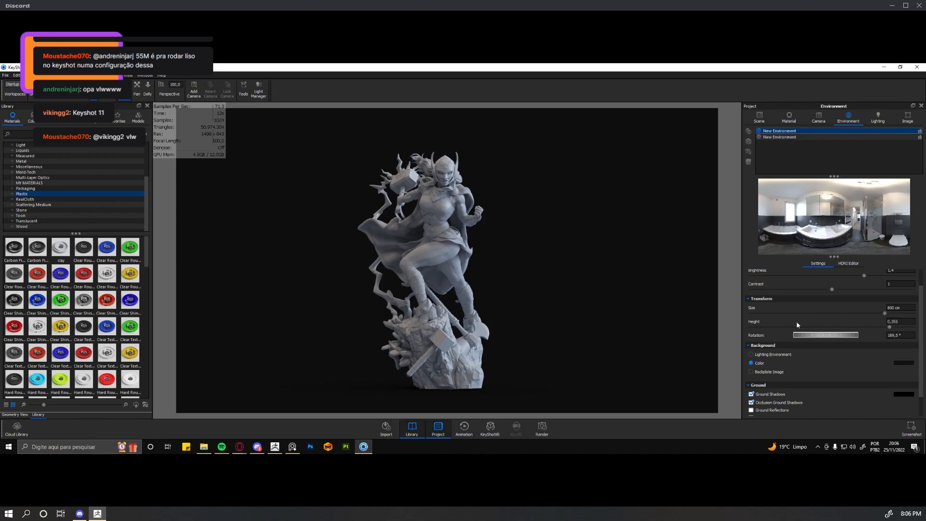
Activate the black environment and set its size to 800 cm
click(800, 137)
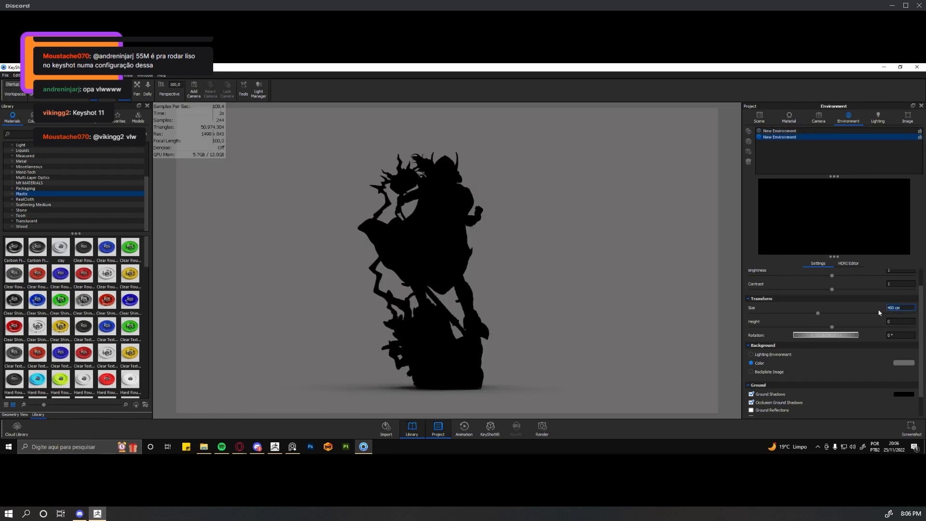
text(800)
scroll(820, 355, down, 1)
scroll(820, 355, up, 1)
click(833, 305)
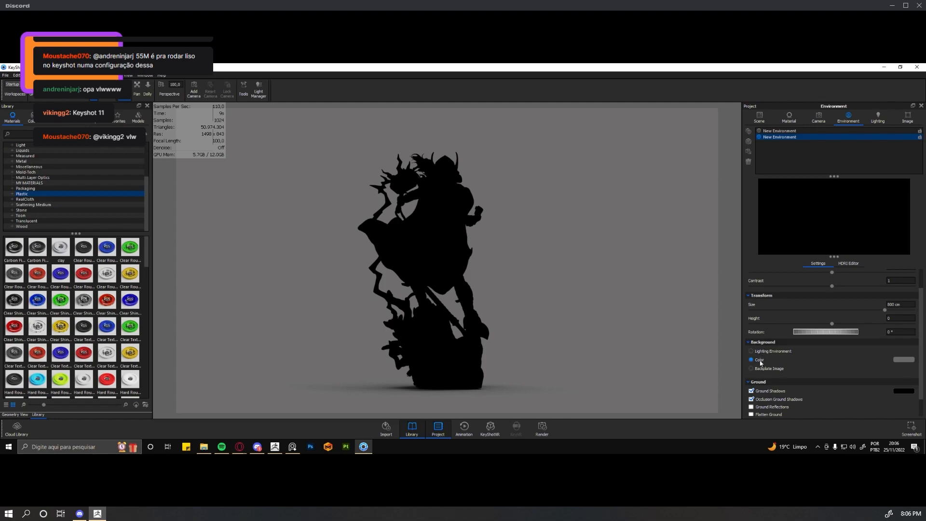
Change the black environment's background color to a dark grey with 11% grayscale brightness
click(903, 360)
drag(786, 360, 757, 362)
drag(793, 257, 729, 167)
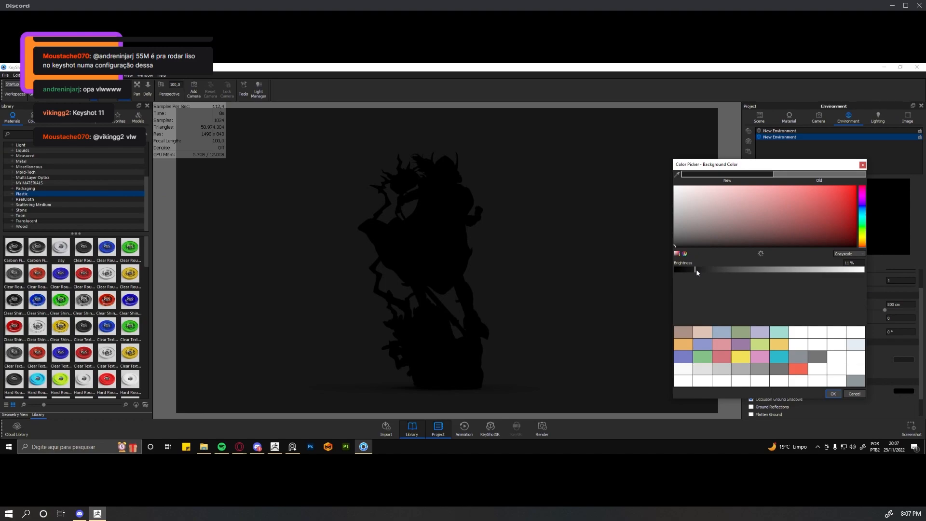
drag(696, 270, 692, 270)
drag(724, 167, 712, 162)
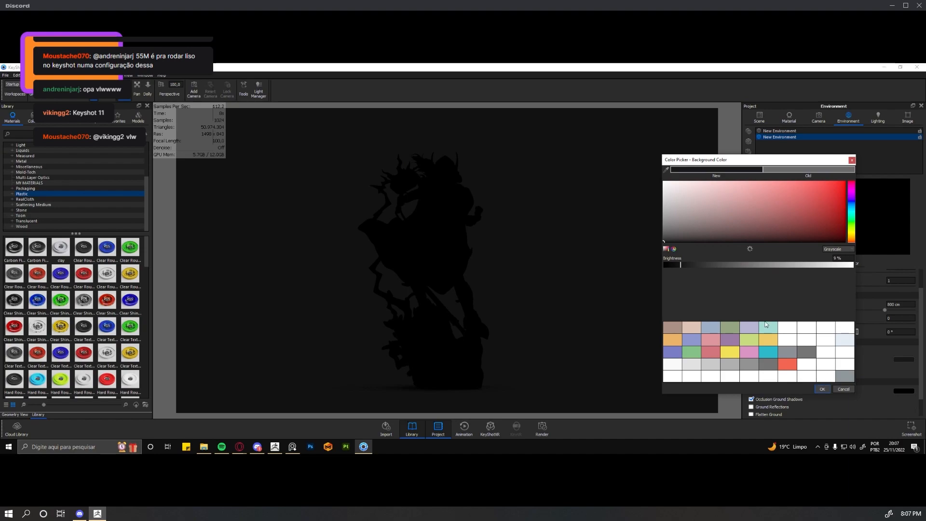
drag(681, 267, 685, 267)
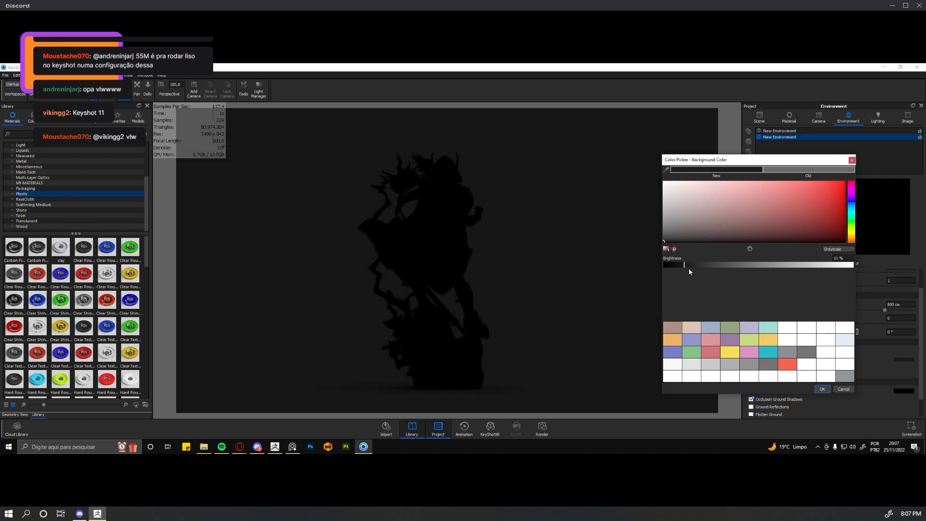
click(823, 389)
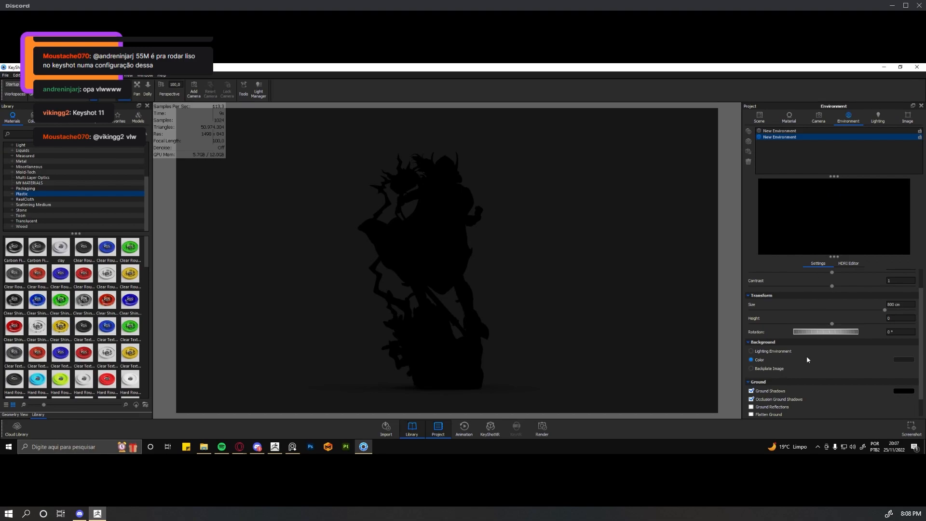
Make the bathroom environment active again and bring up the Free Camera's settings
scroll(810, 313, up, 1)
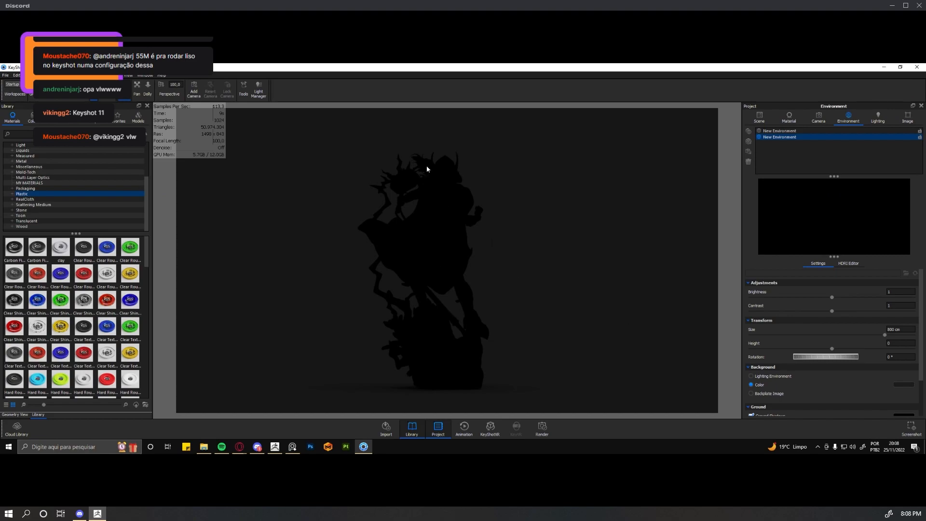
click(820, 119)
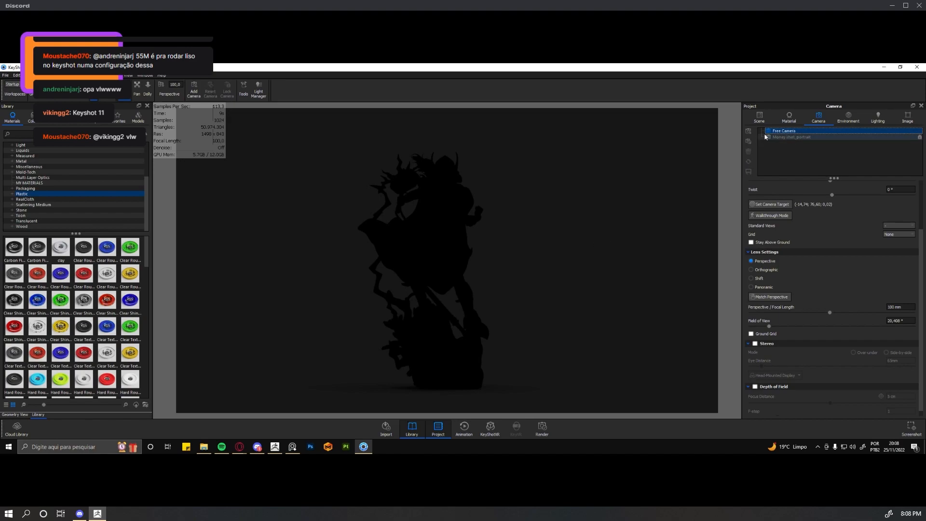
click(849, 118)
click(807, 122)
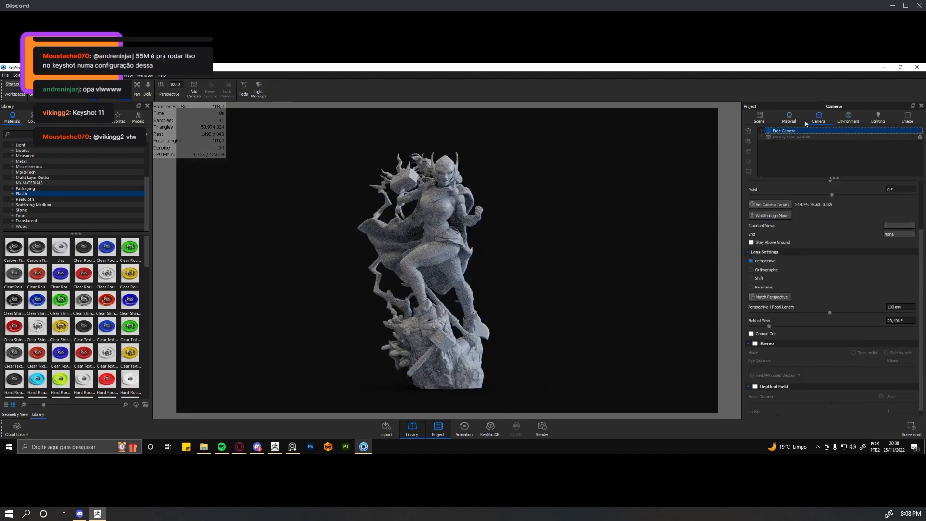
Set the Free Camera's target to a point on the statue's upper chest and reframe the whole statue in view
drag(568, 238, 532, 254)
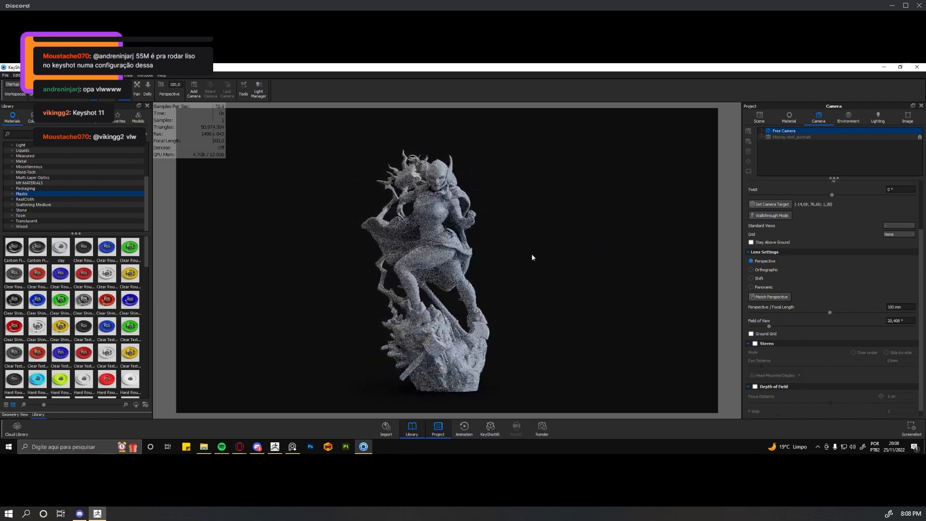
click(788, 204)
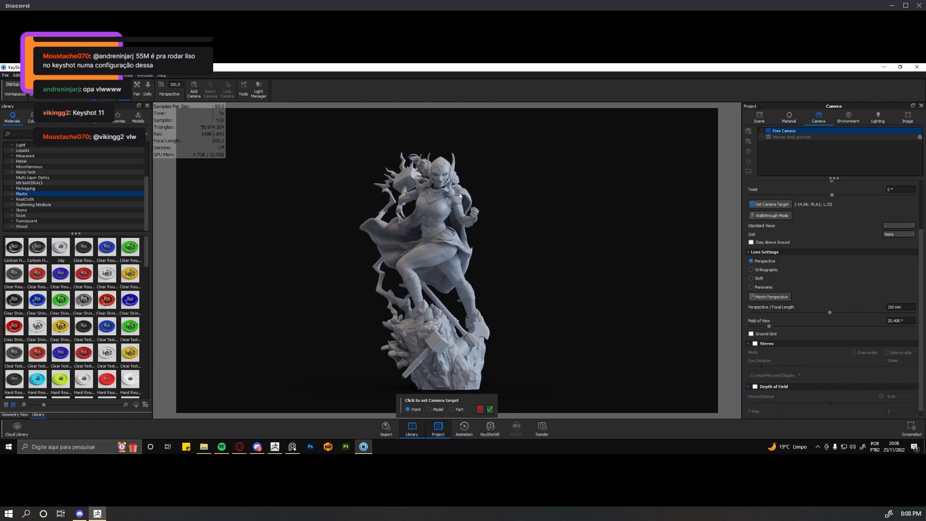
click(440, 178)
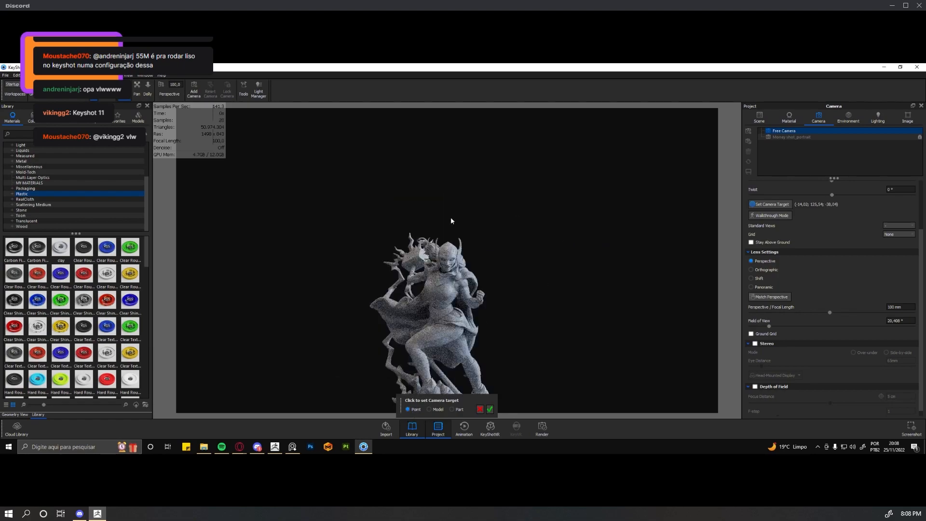
click(490, 409)
middle_drag(525, 312, 523, 249)
drag(524, 249, 556, 282)
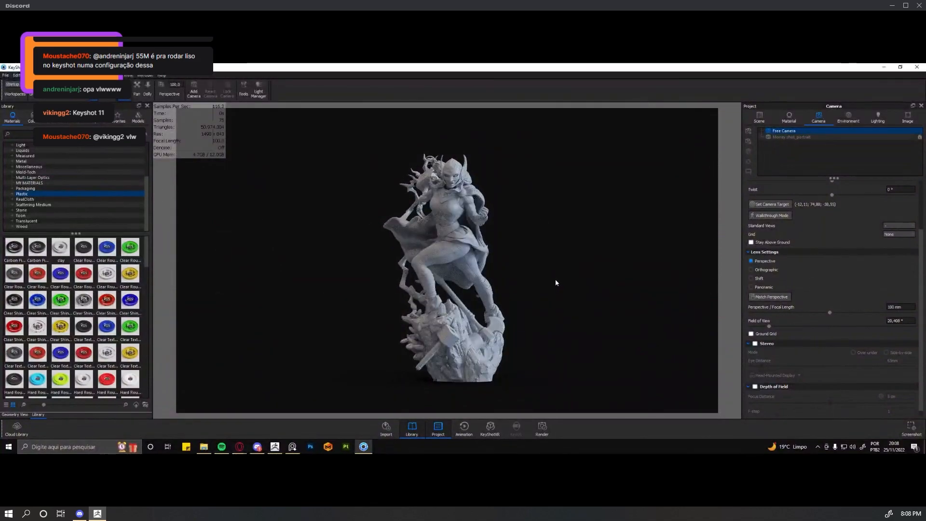
drag(515, 259, 684, 271)
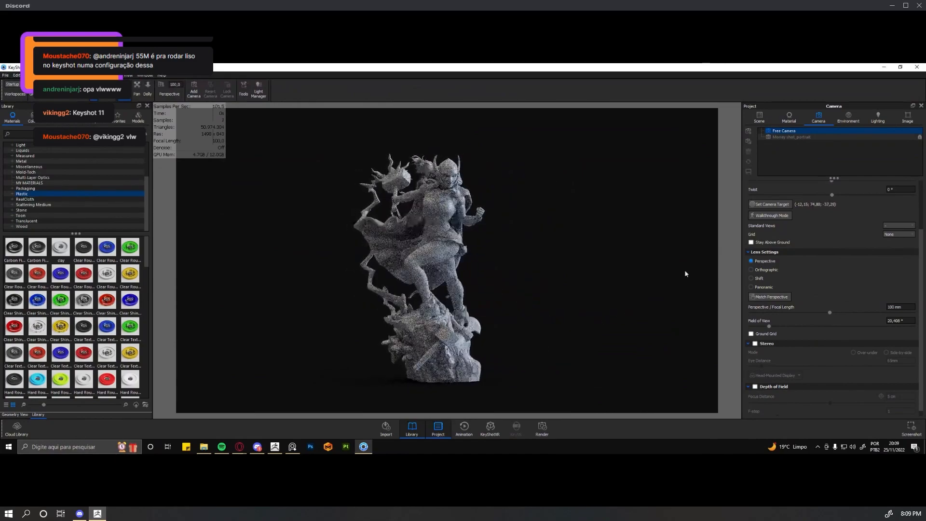
Check the Free Camera's position and target coordinates in Absolute mode, orbit the statue, and return to Spherical mode
scroll(778, 230, up, 3)
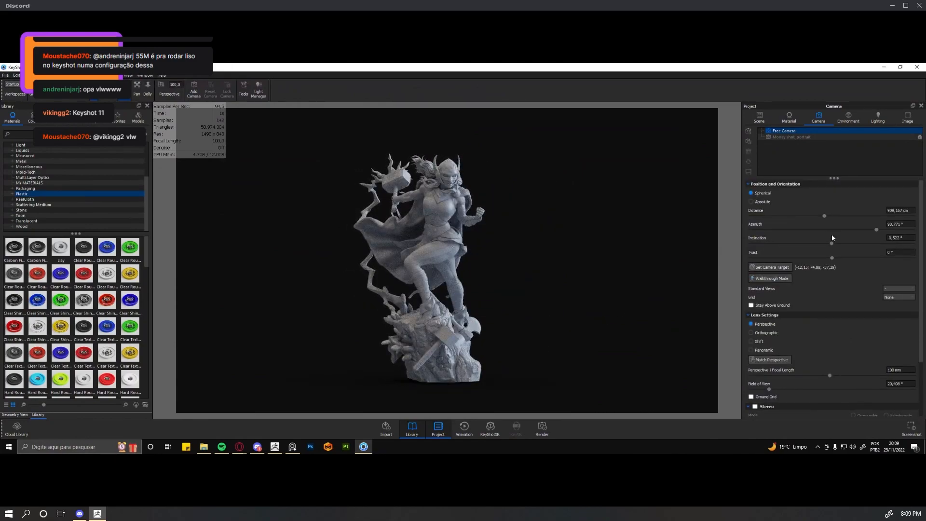
click(764, 202)
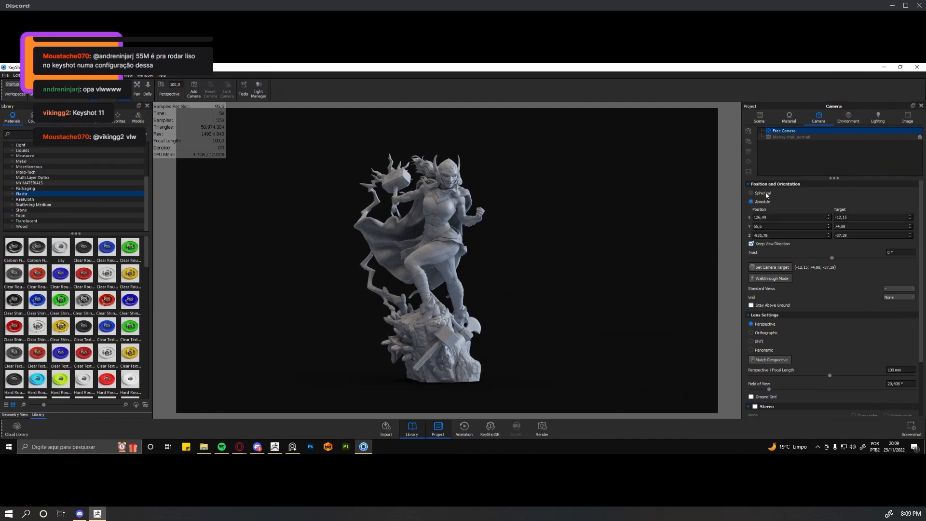
drag(587, 287, 636, 279)
click(770, 195)
Set the Free Camera's target to a point on the rocky base, choose the Model target option, and reframe the full statue
click(771, 267)
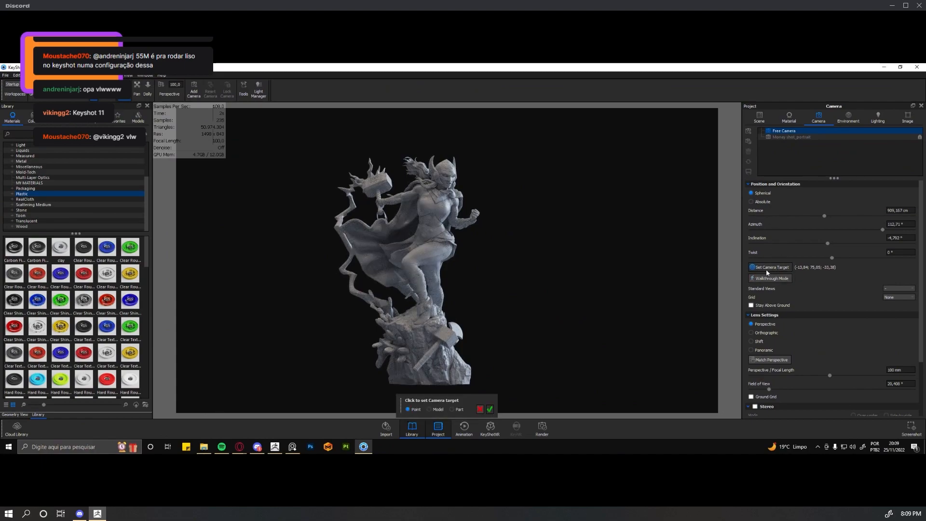
click(416, 351)
drag(515, 342, 630, 335)
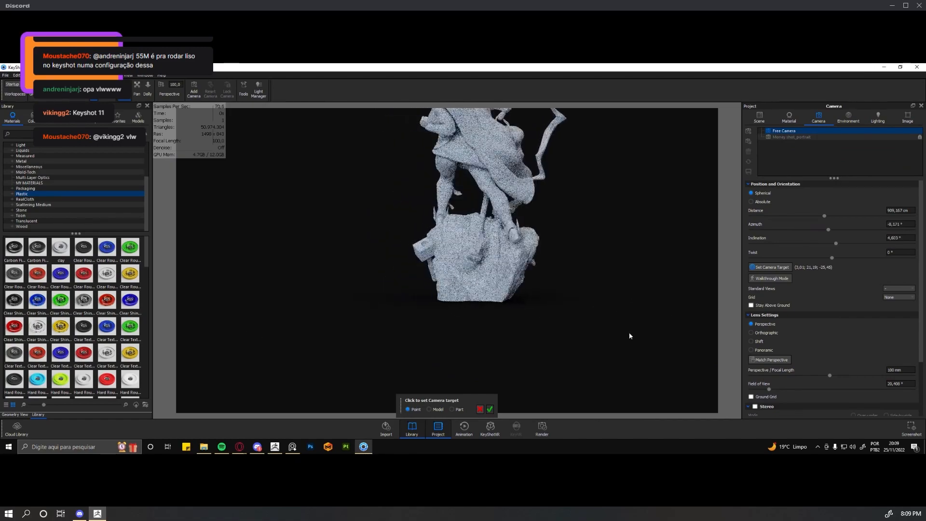
click(436, 411)
click(489, 409)
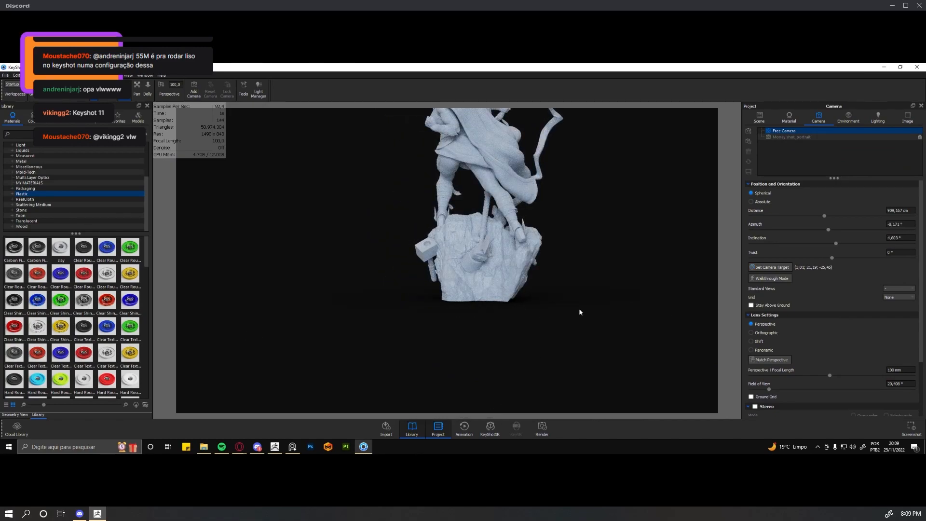
drag(568, 345, 483, 313)
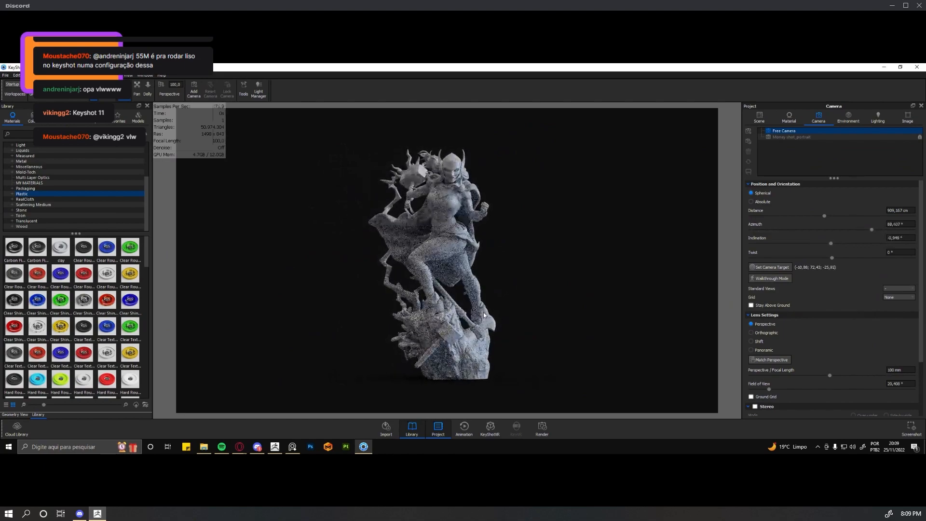
middle_drag(563, 294, 570, 291)
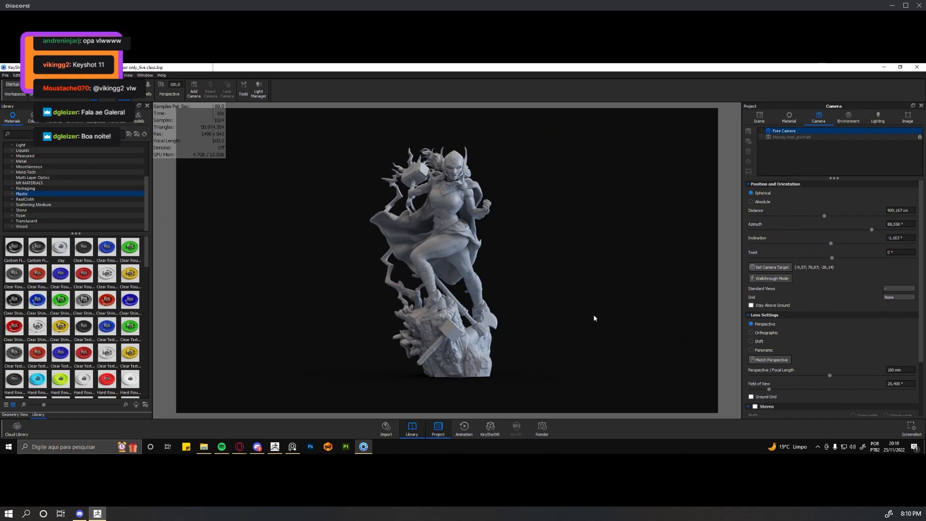
Set the Free Camera's target with the Point option on the underside of the statue's base
drag(593, 315, 594, 313)
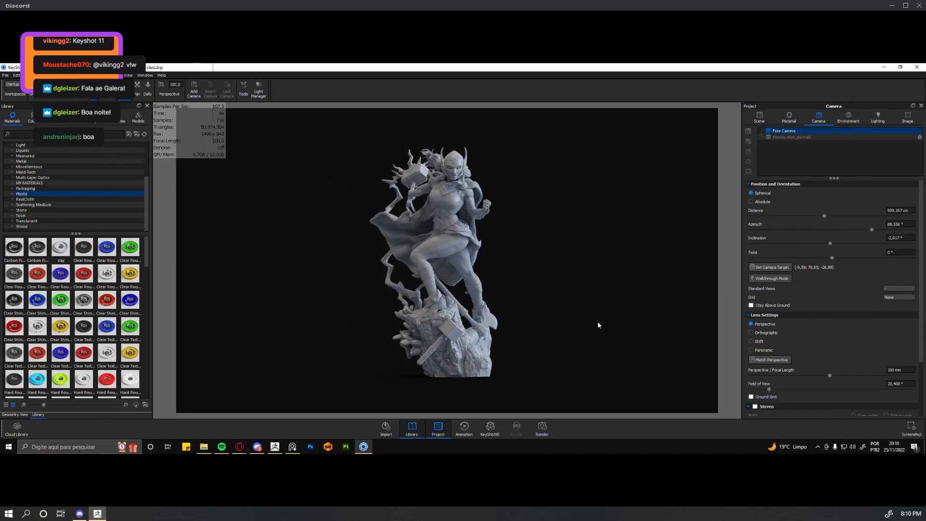
drag(598, 302, 616, 291)
click(778, 266)
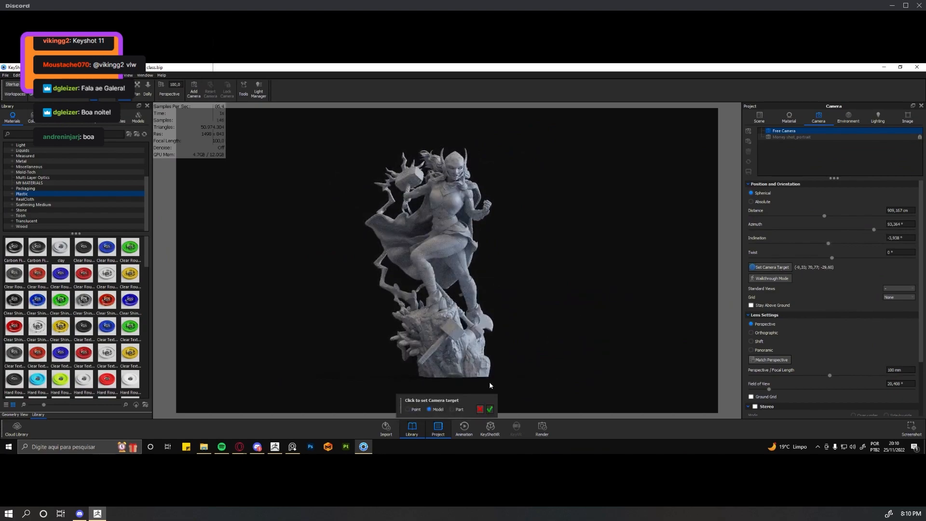
click(408, 409)
drag(536, 358, 553, 207)
click(449, 380)
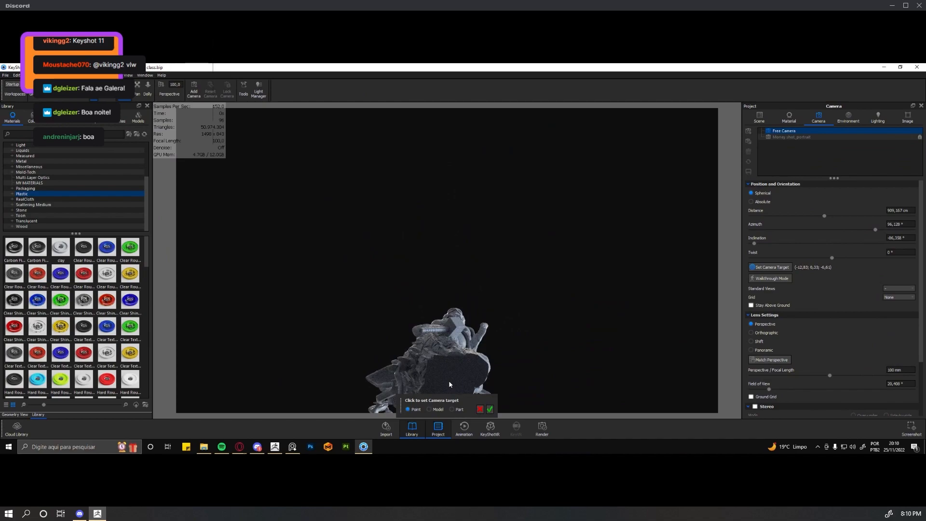
click(490, 410)
Orbit and pan the Free Camera to frame the whole statue upright from the front
drag(563, 258, 583, 366)
drag(557, 290, 624, 285)
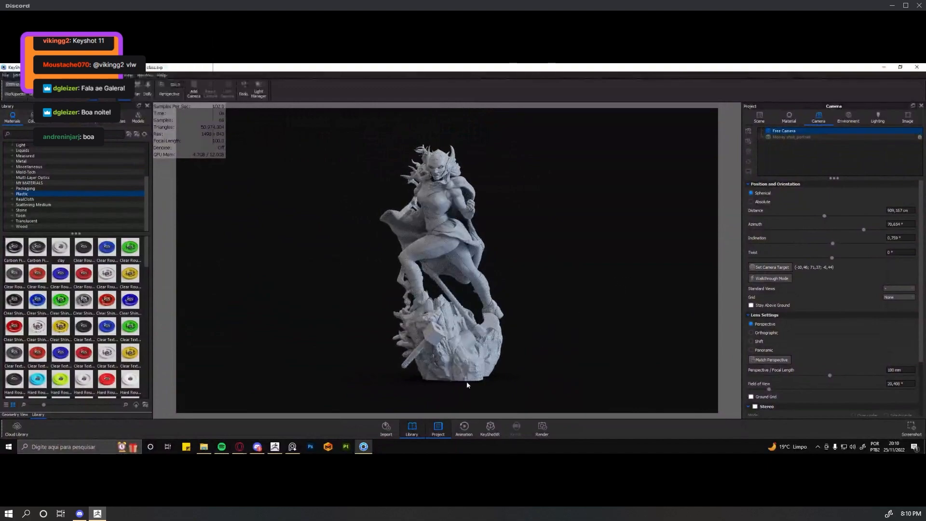
drag(538, 368, 561, 375)
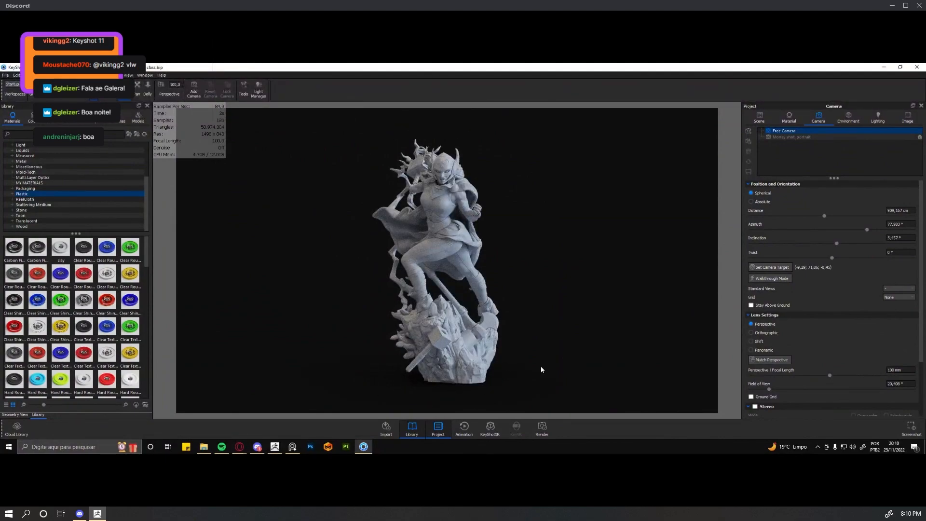
drag(453, 369, 531, 346)
drag(540, 270, 558, 349)
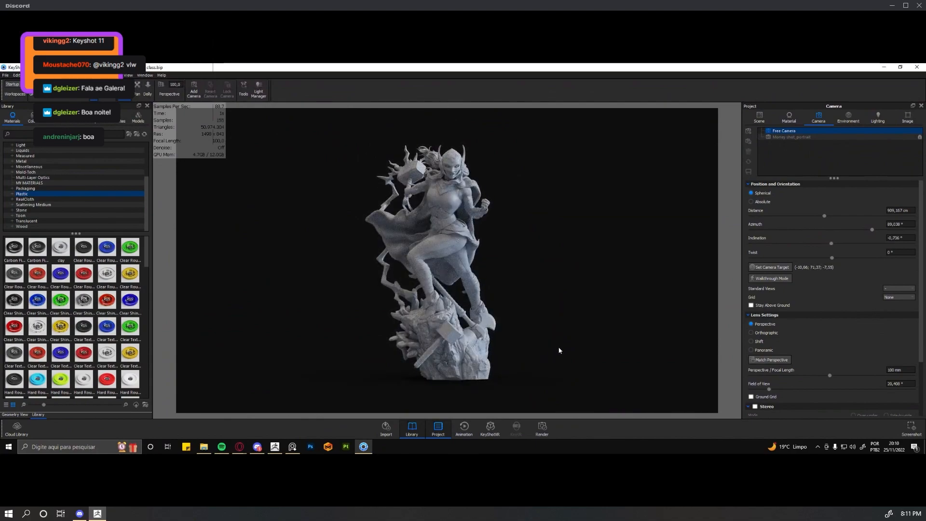
middle_drag(560, 341, 571, 340)
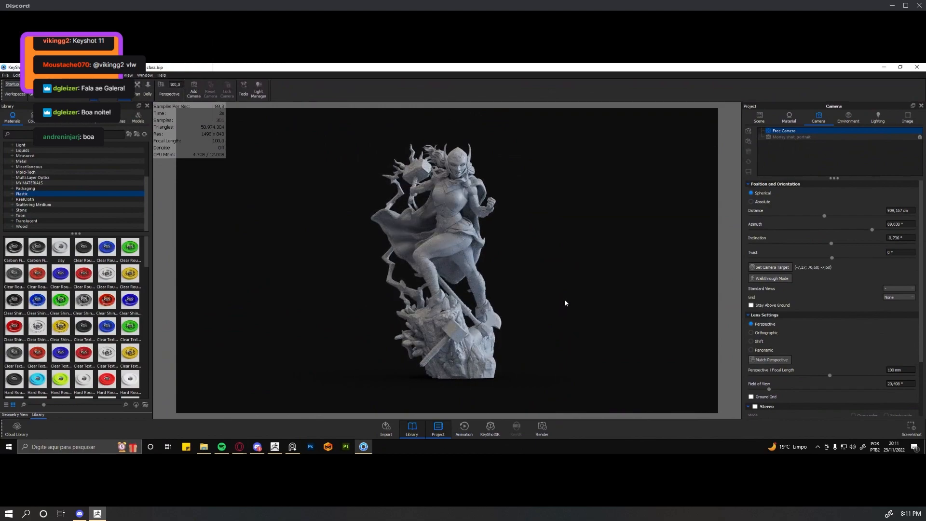
middle_drag(562, 271, 557, 277)
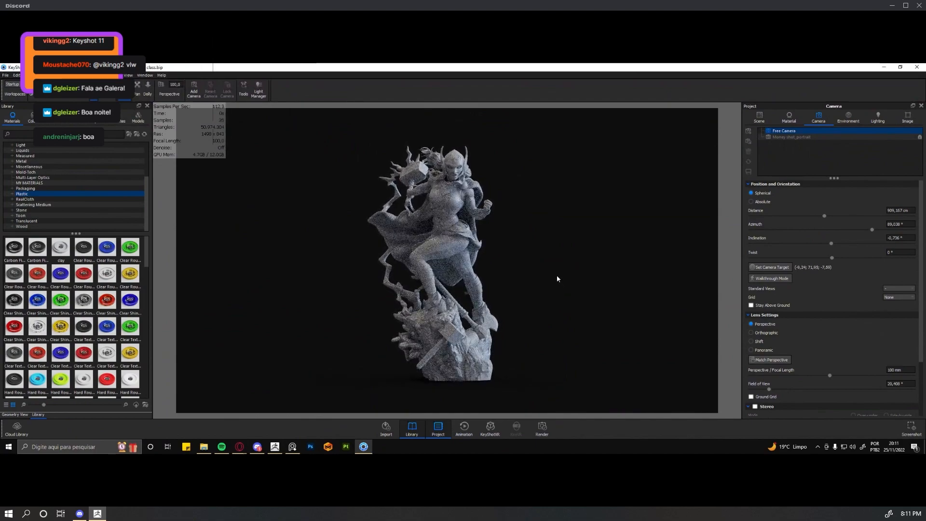
mouse_move(545, 277)
mouse_down()
mouse_move(791, 275)
mouse_move(234, 268)
mouse_move(567, 282)
mouse_move(678, 275)
mouse_move(546, 271)
mouse_up()
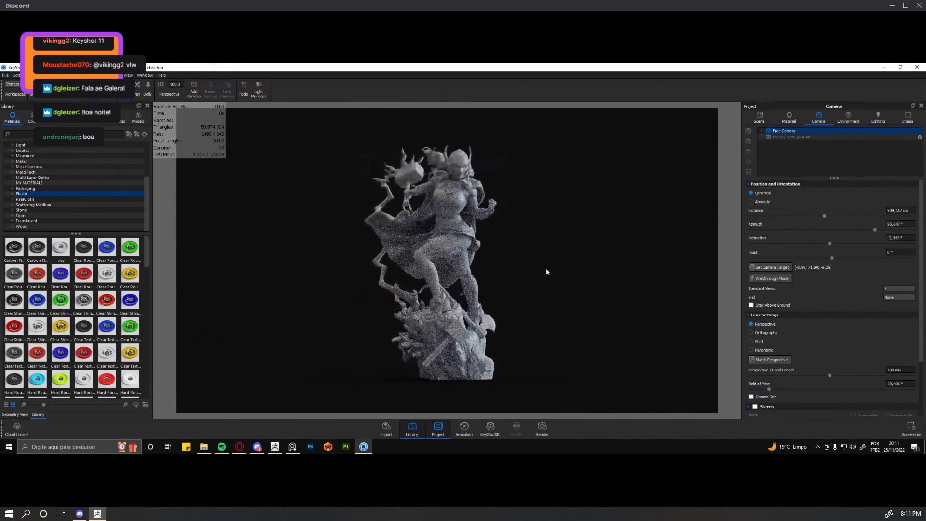
mouse_move(496, 291)
mouse_down()
mouse_move(542, 285)
mouse_move(492, 277)
mouse_up()
Try different azimuth, inclination and twist values on the Free Camera, and reset the twist to 0°
drag(875, 230, 832, 251)
drag(568, 239, 664, 231)
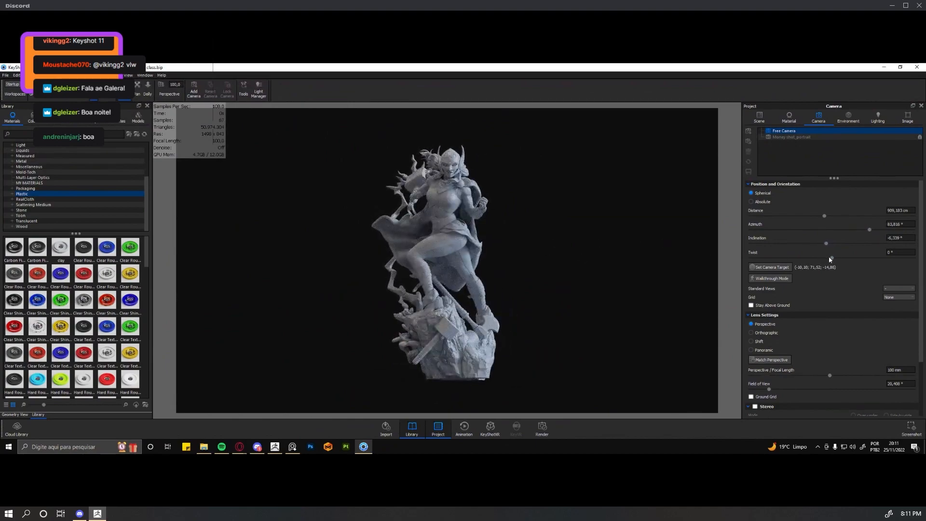
mouse_move(836, 261)
mouse_down()
mouse_move(814, 259)
mouse_move(856, 258)
mouse_move(831, 263)
mouse_up()
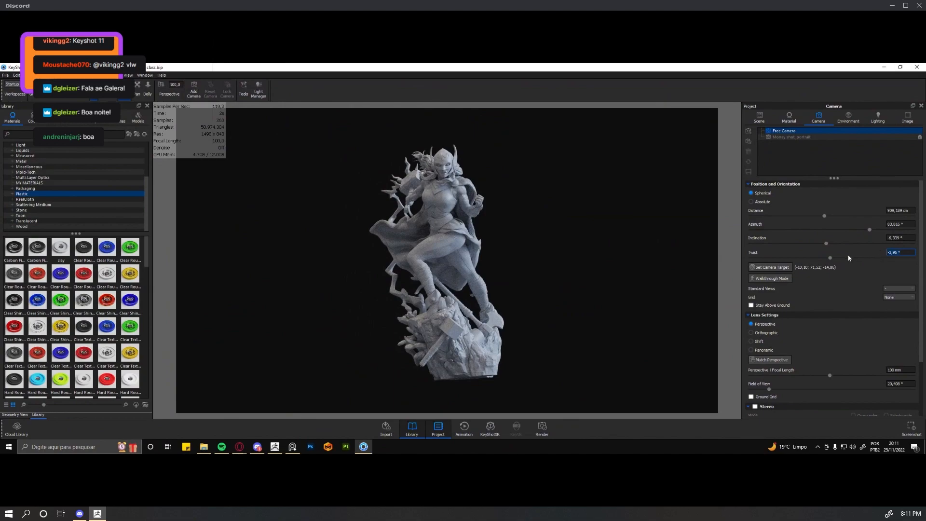
key(Return)
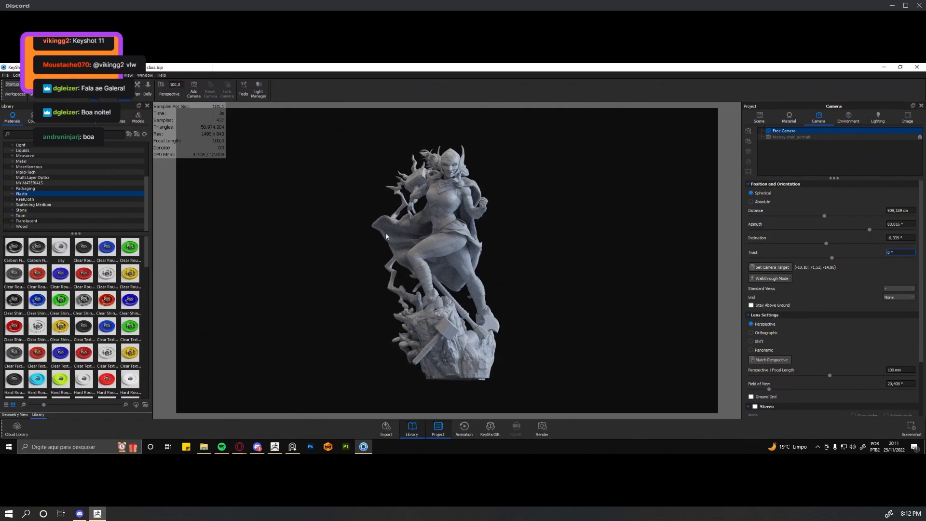
Fine-tune the front view, save it as a new camera with the default name, and lock that camera
mouse_move(507, 262)
mouse_down()
mouse_move(517, 271)
mouse_move(476, 271)
mouse_move(511, 265)
mouse_up()
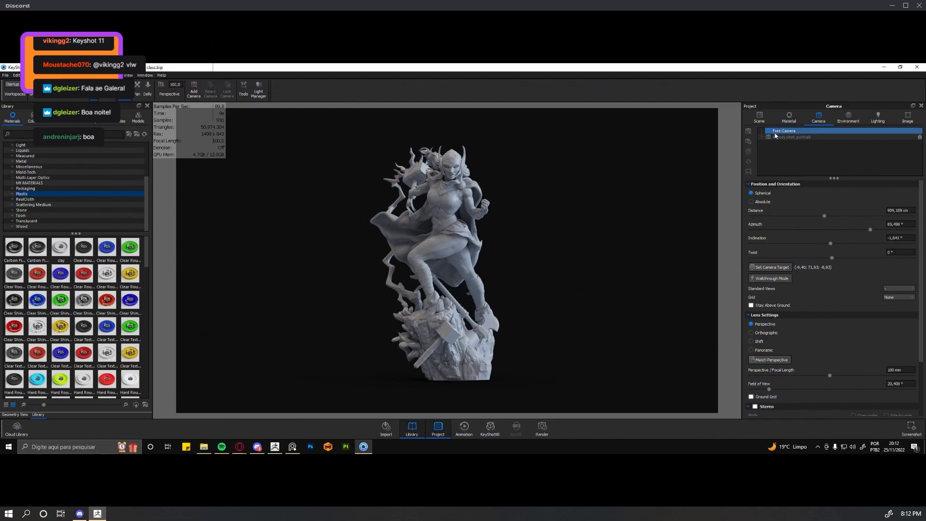
click(748, 131)
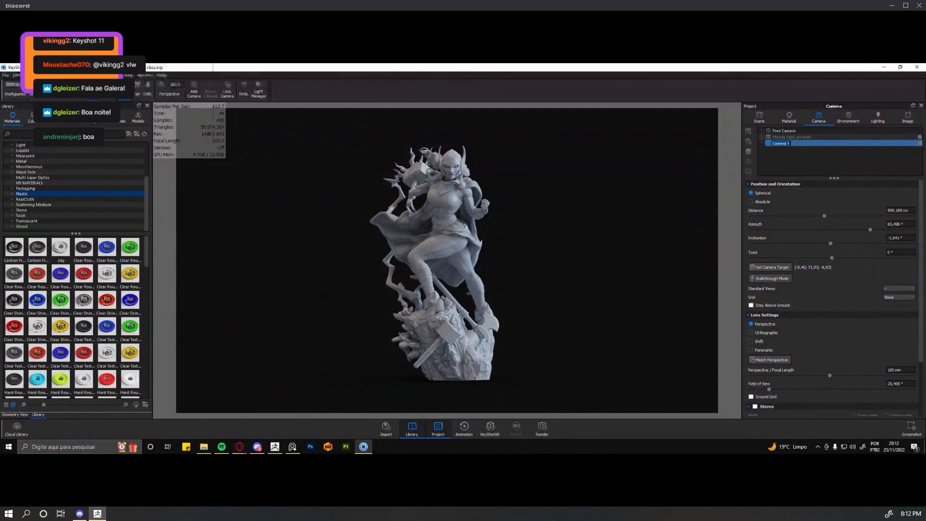
key(Return)
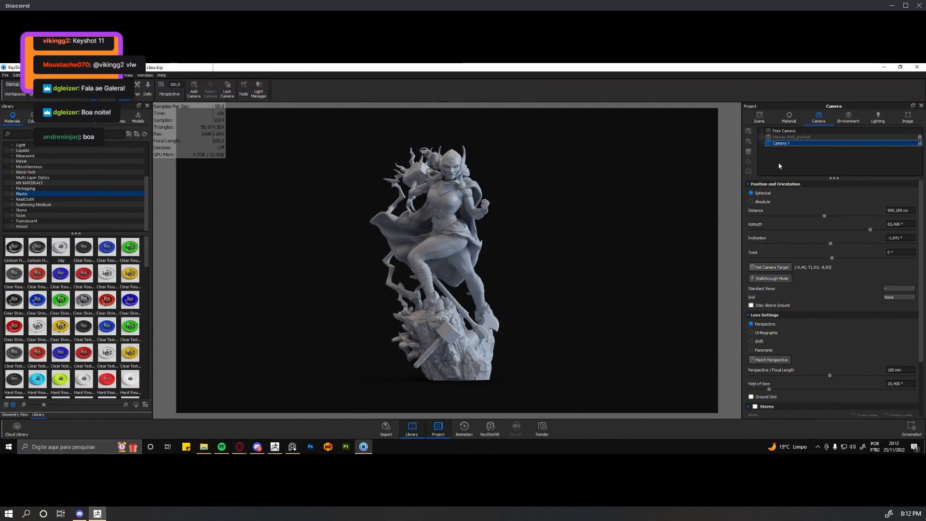
click(920, 144)
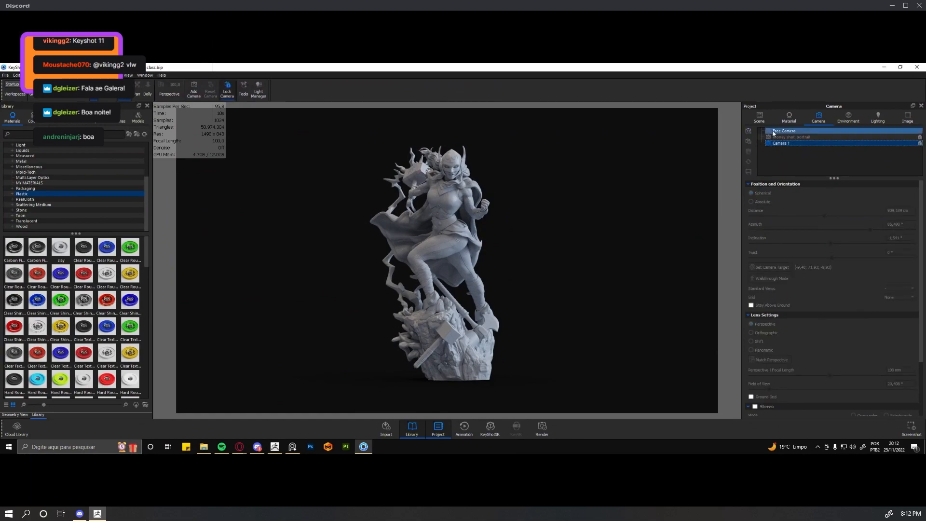
Switch back and forth between the Free Camera and the locked Camera 1, ending on the Free Camera
click(789, 132)
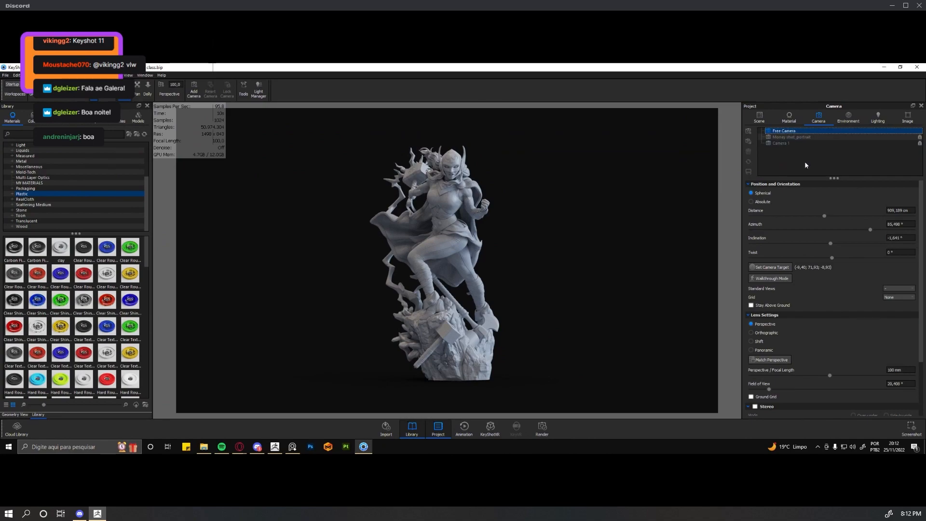
click(796, 143)
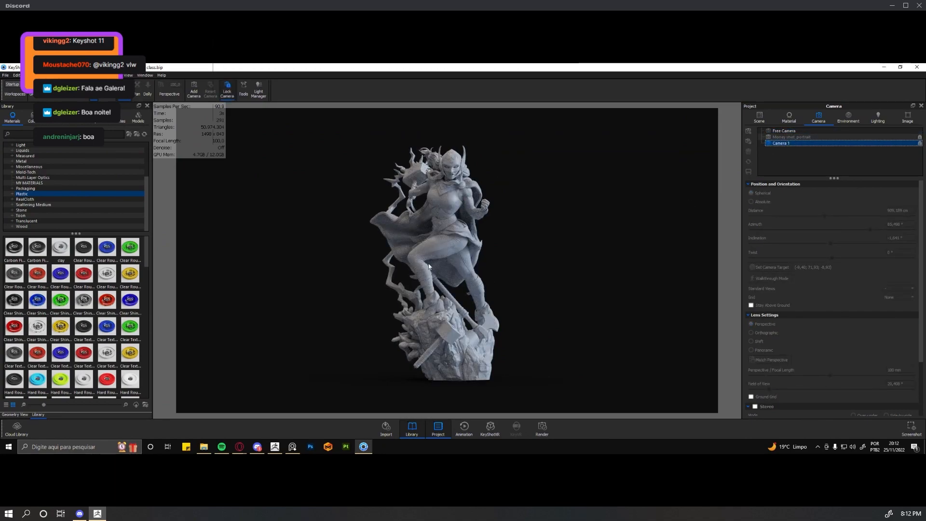
click(784, 131)
click(781, 143)
click(787, 132)
click(783, 144)
click(786, 132)
Examine the statue's upper body and full figure from different angles and distances with the Free Camera
drag(536, 229, 512, 226)
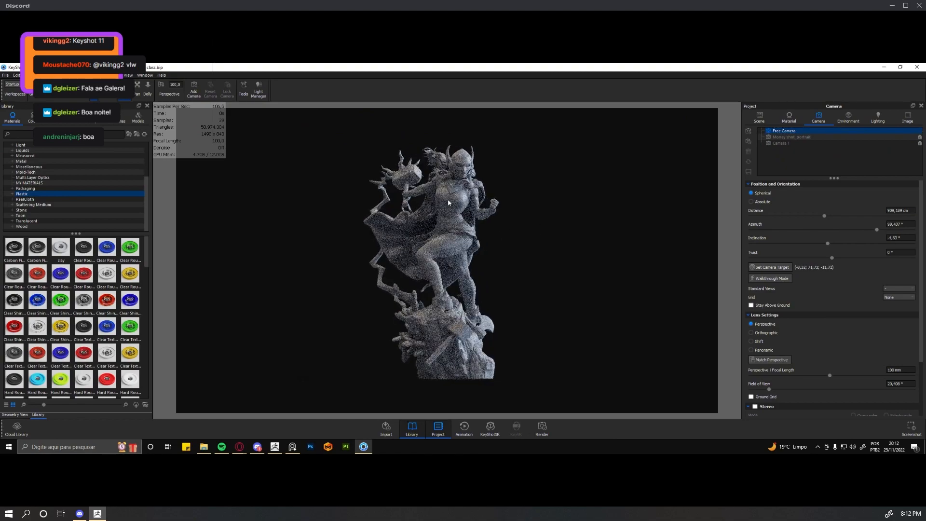
scroll(448, 199, up, 8)
middle_drag(525, 289, 519, 380)
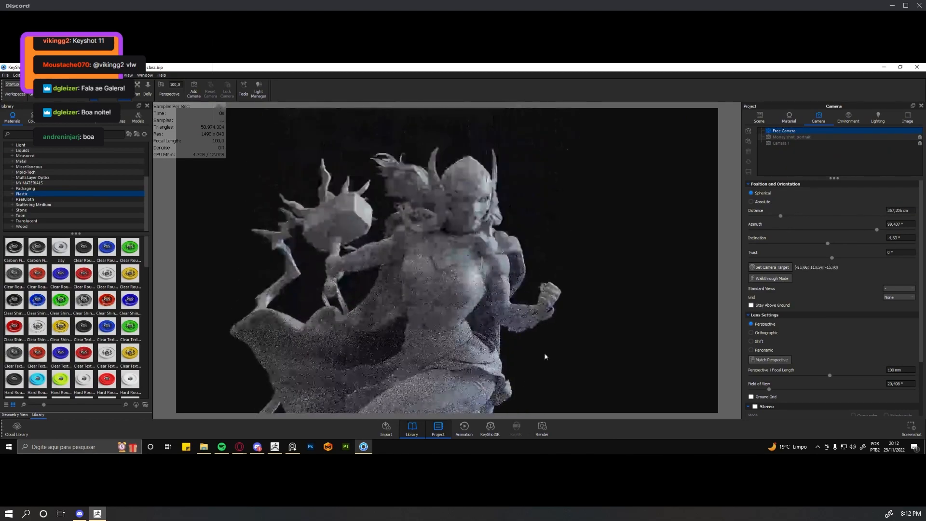
drag(593, 263, 593, 288)
middle_drag(592, 288, 595, 243)
scroll(570, 327, down, 8)
scroll(572, 327, down, 3)
scroll(573, 327, up, 10)
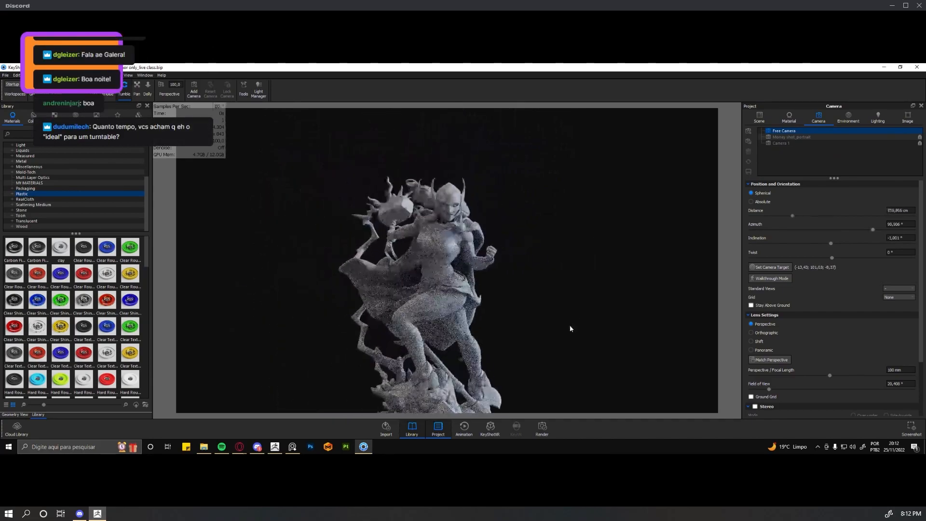
drag(609, 334, 694, 314)
Recall the Money shot_portrait camera view, and return to the Free Camera to inspect the statue up close
click(793, 138)
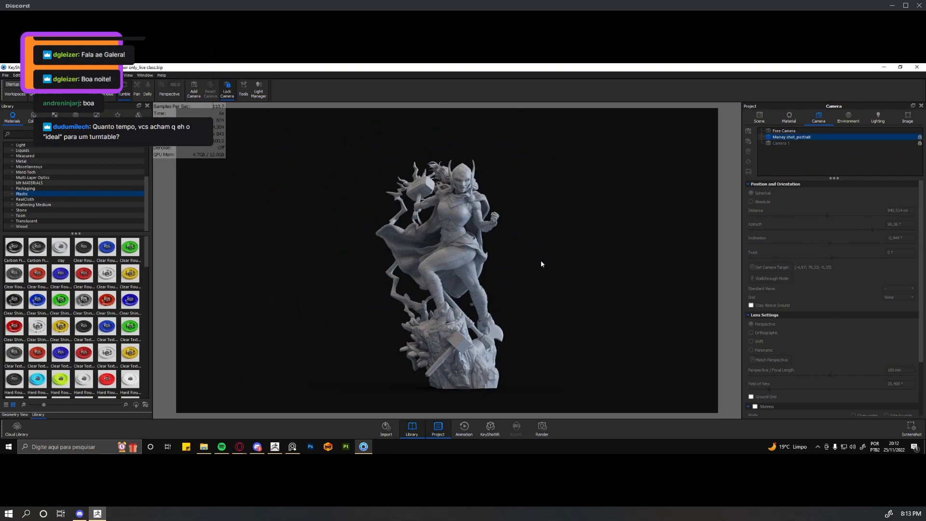
click(781, 131)
drag(560, 244, 505, 233)
scroll(509, 232, up, 4)
scroll(509, 235, up, 8)
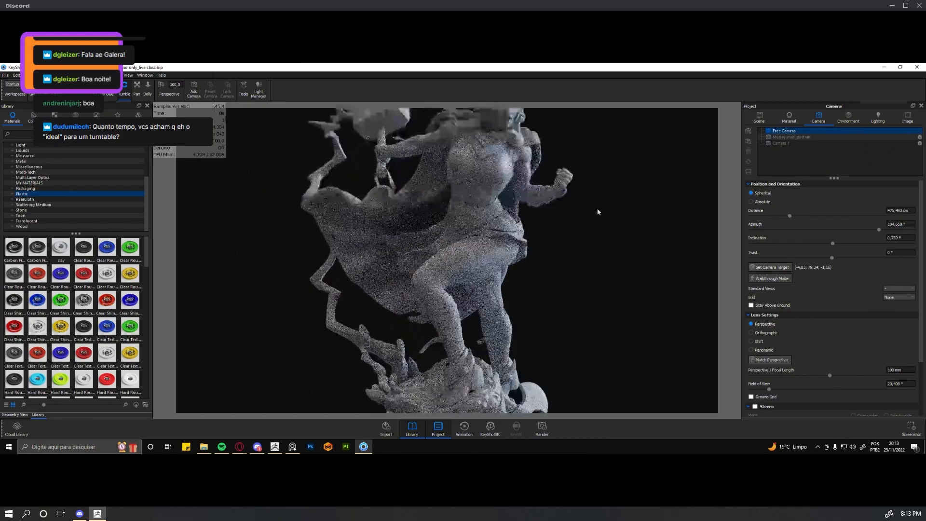
Frame the statue's torso and raised fist up close, save the view as a new camera with the default name, and lock it
scroll(510, 237, up, 1)
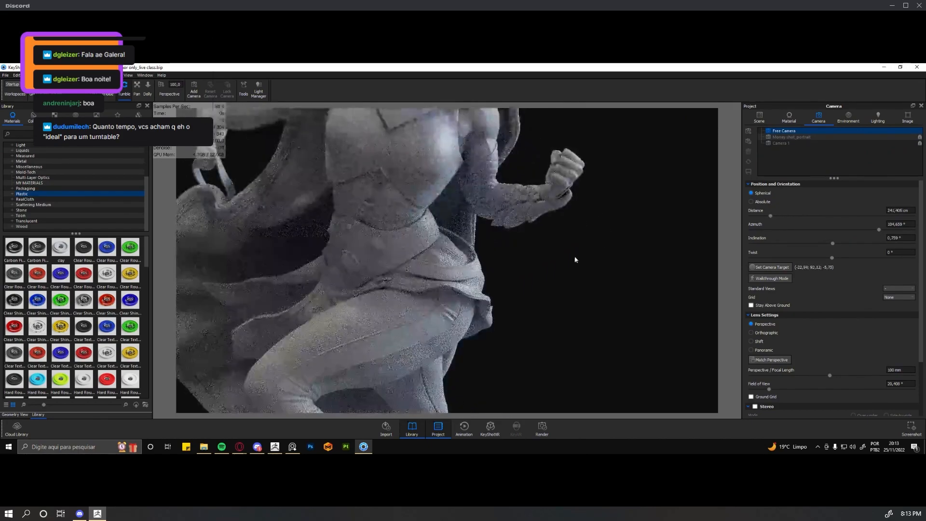
middle_drag(569, 258, 533, 282)
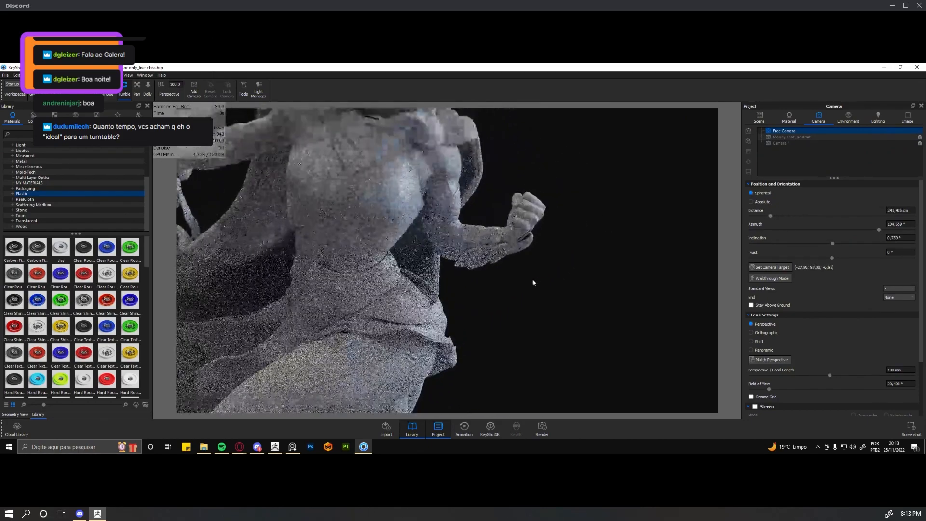
click(749, 132)
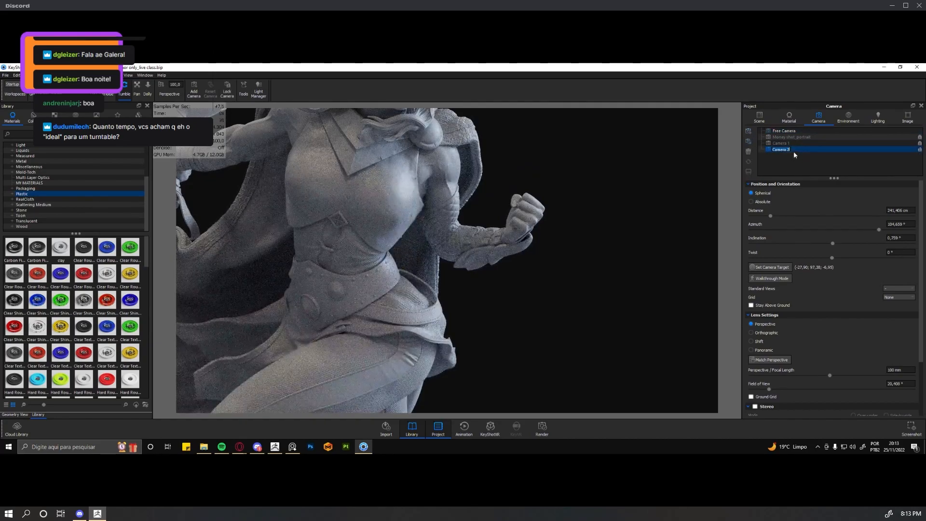
key(Return)
click(919, 149)
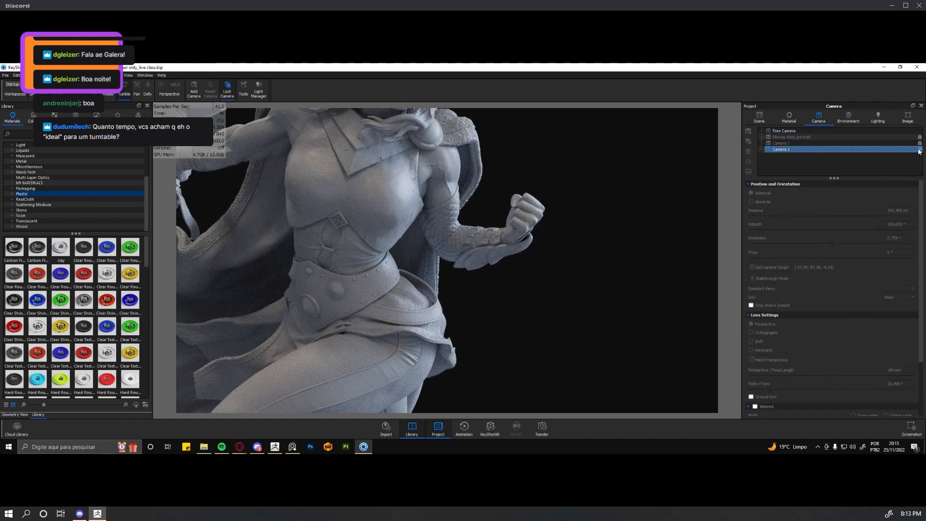
Move the view with the Free Camera, recall the locked Camera 2, and switch to the Money shot_portrait camera
click(798, 131)
drag(580, 237, 423, 242)
click(781, 149)
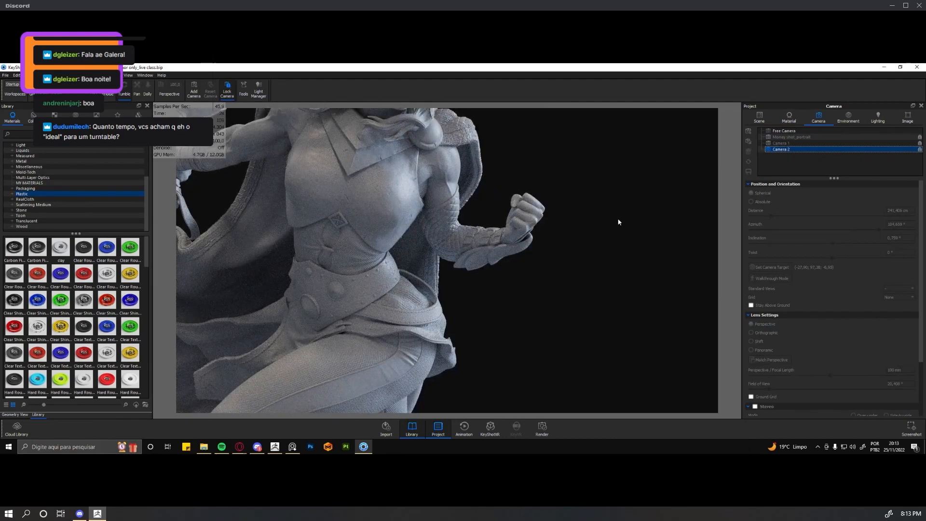
click(787, 135)
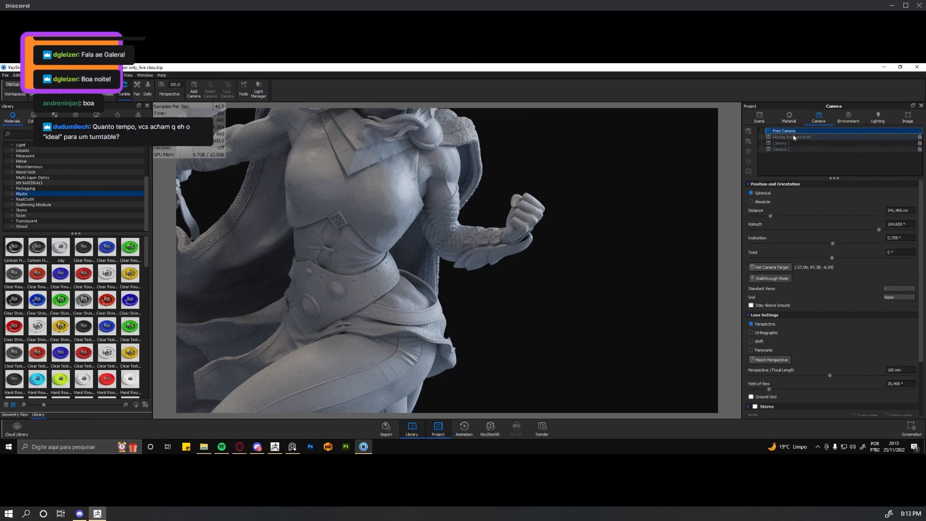
click(791, 137)
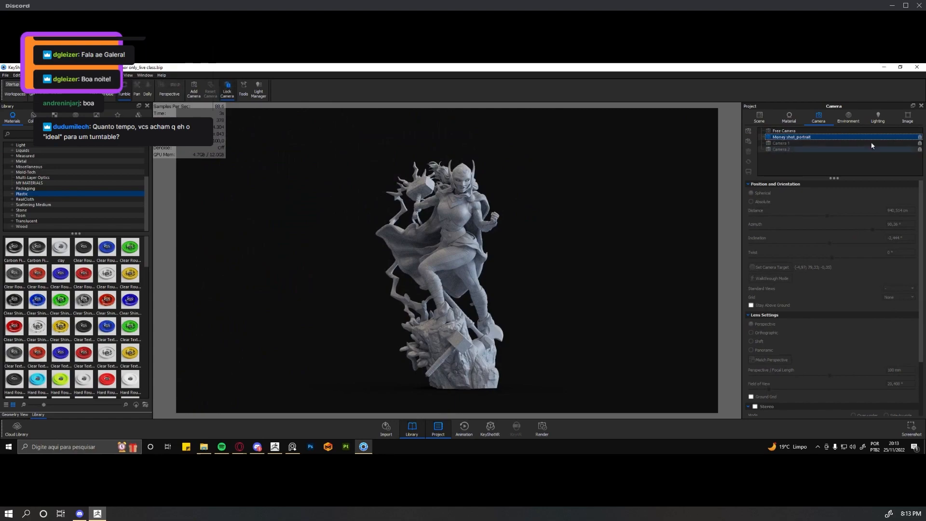
Apply the 1920 x 1080 landscape preset as the image resolution
click(908, 119)
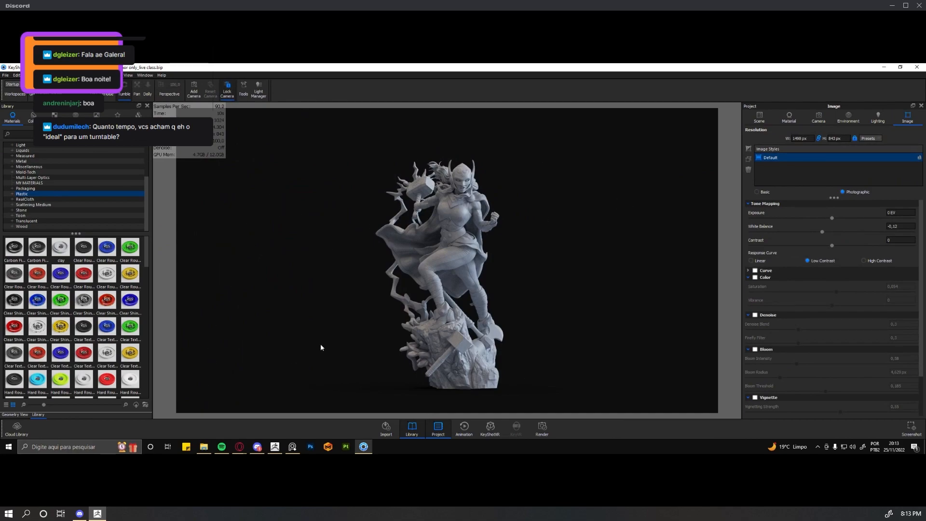
click(874, 138)
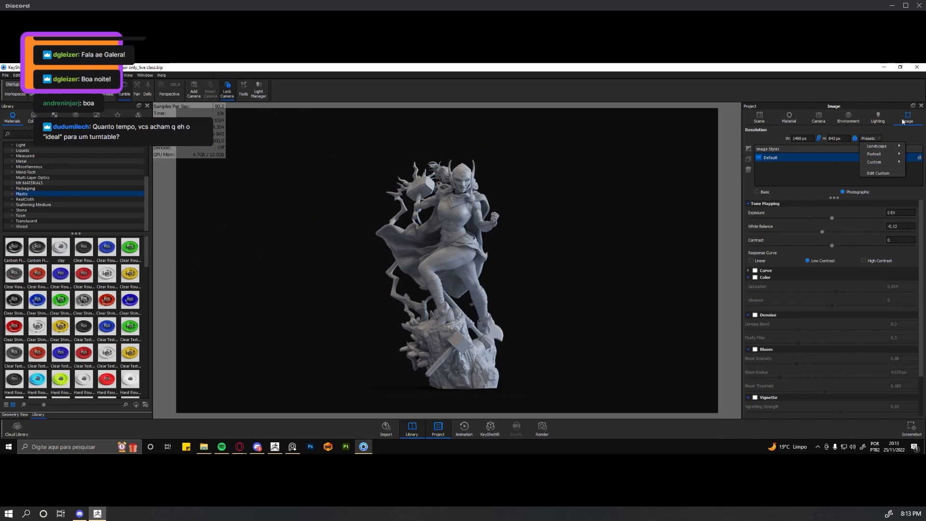
mouse_move(892, 148)
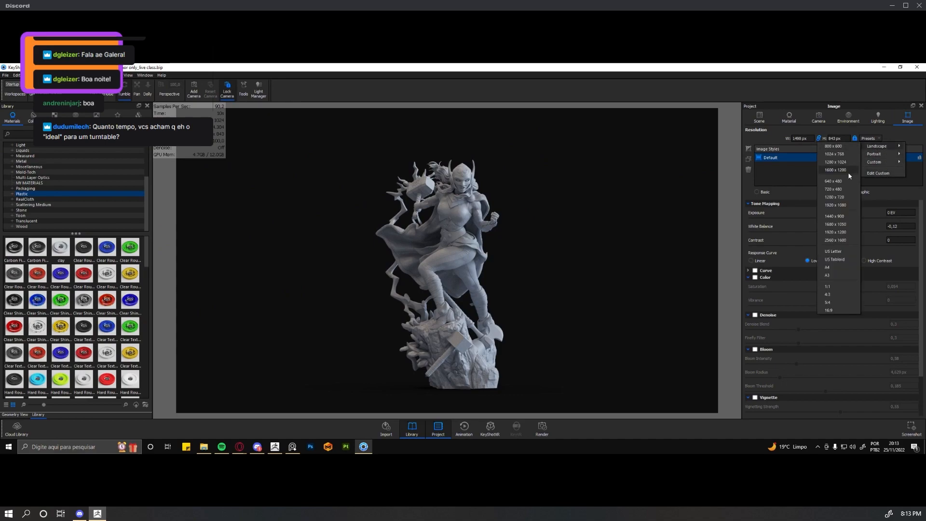
click(842, 206)
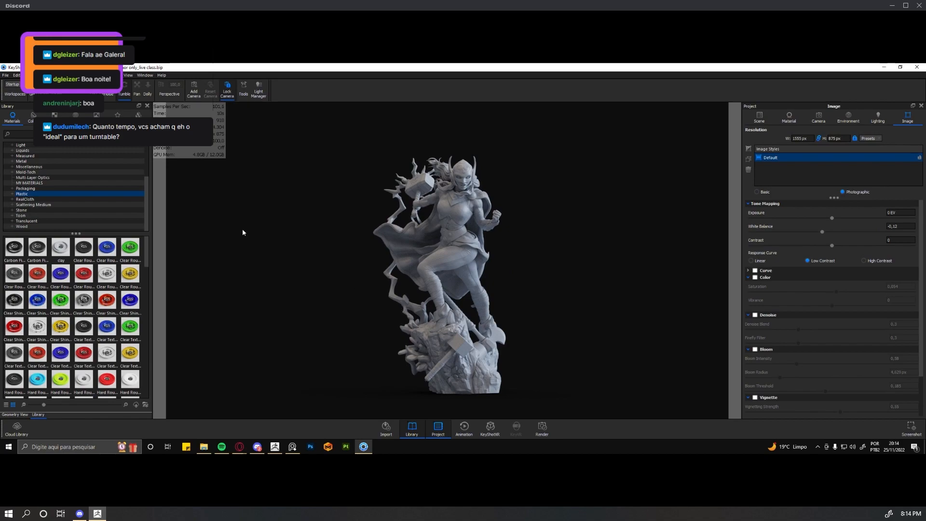
Look through the material library, highlight the Thors model group in the scene, and clear the selection
scroll(146, 158, up, 2)
scroll(145, 164, up, 3)
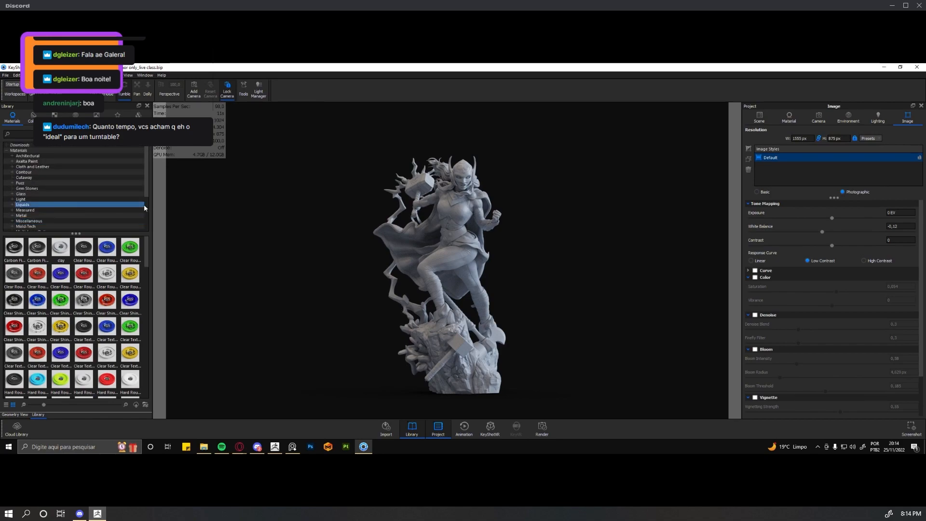
scroll(145, 203, down, 3)
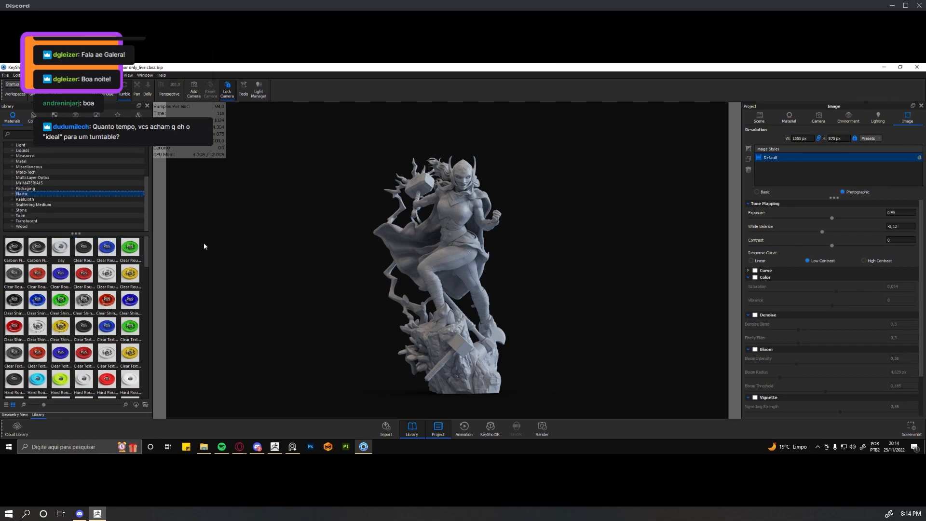
click(514, 254)
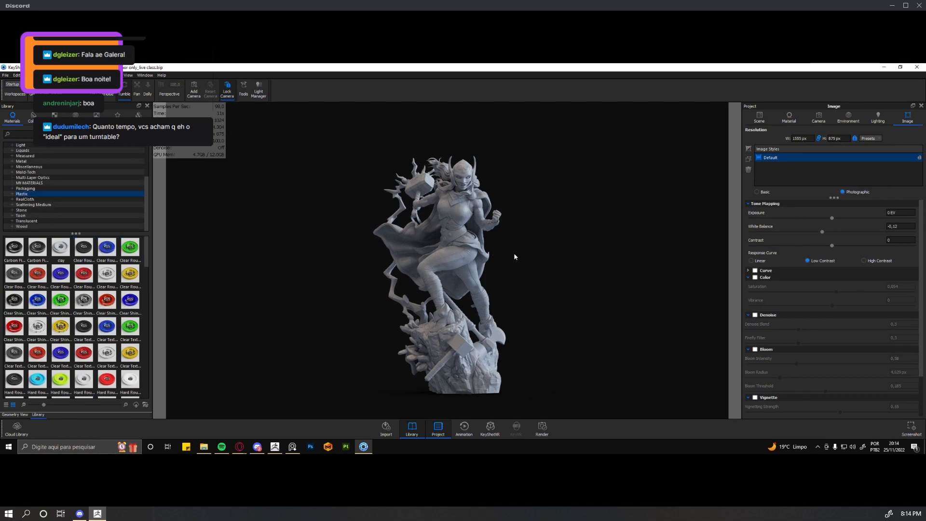
click(759, 117)
click(795, 157)
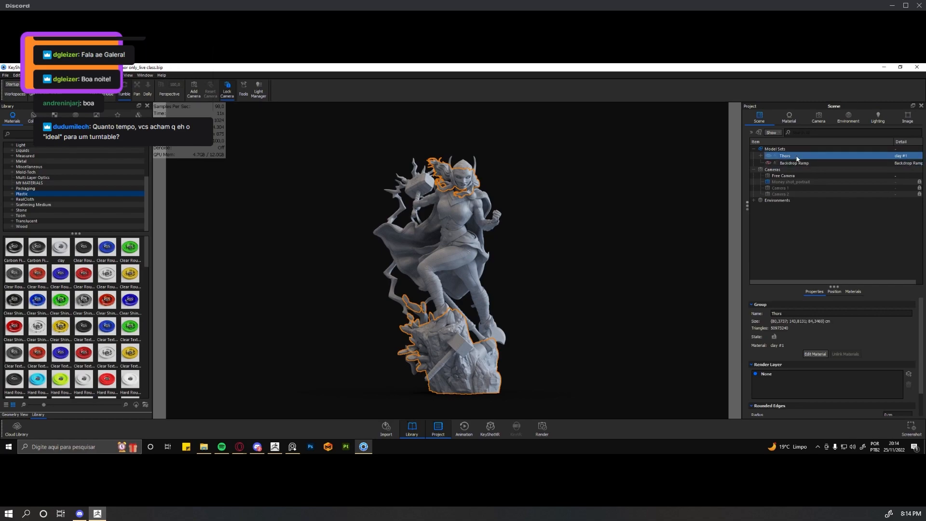
click(581, 226)
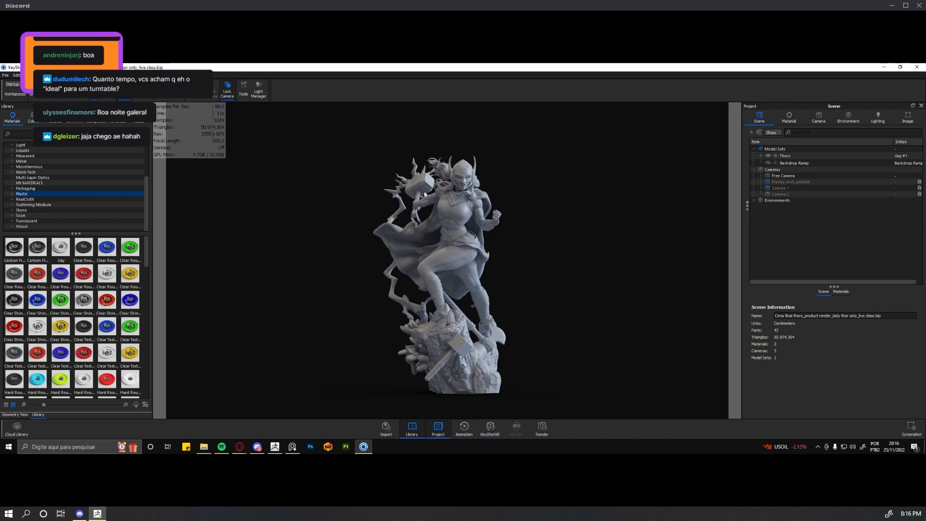
Make the Free Camera active and bring up its focal length for editing in the lens settings
click(817, 117)
click(850, 131)
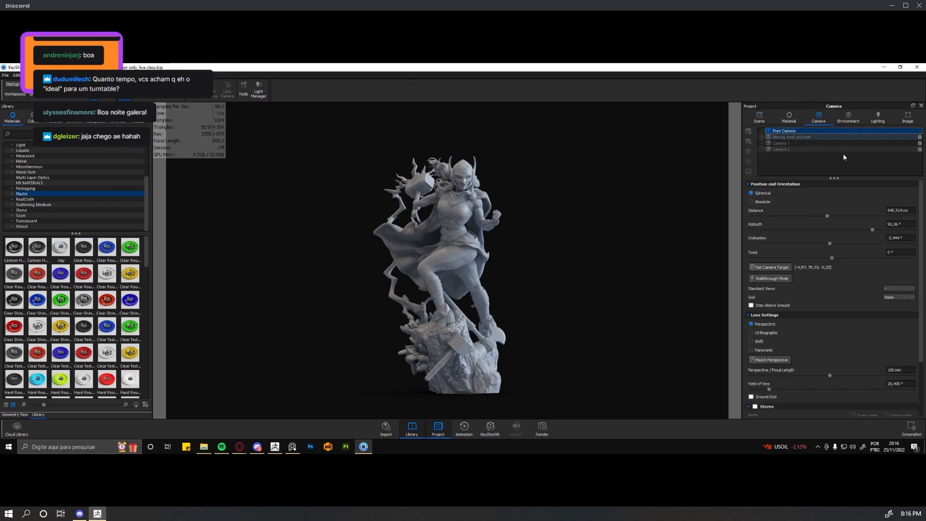
scroll(853, 365, down, 2)
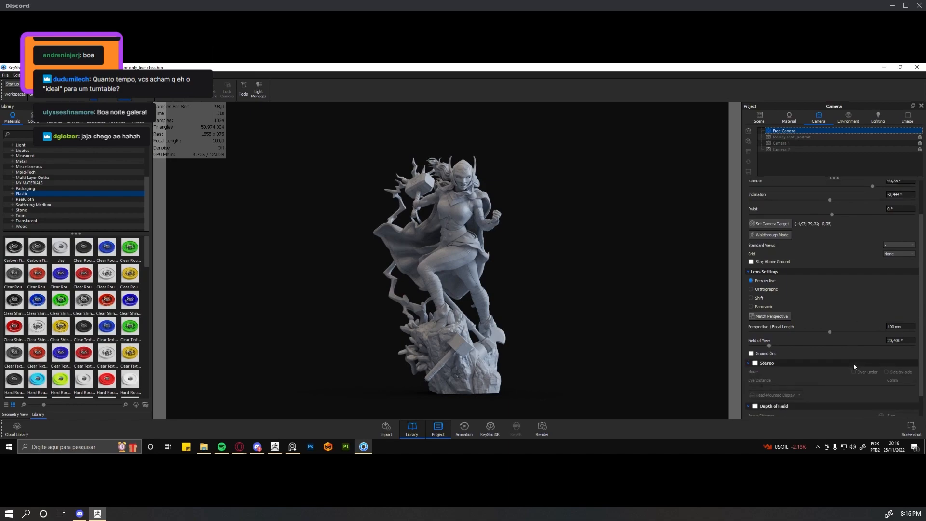
click(894, 326)
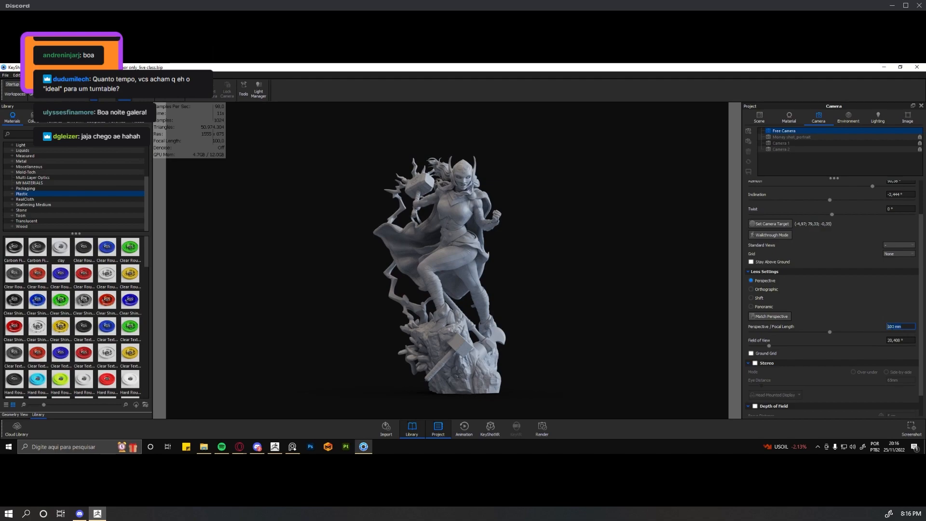
Try the Panoramic lens on the Free Camera, and return to the Perspective lens
click(866, 305)
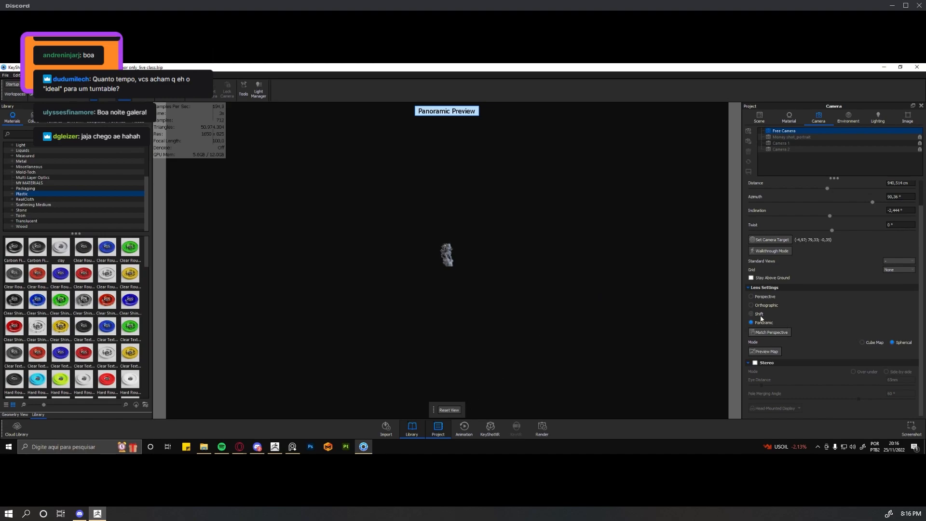
click(764, 297)
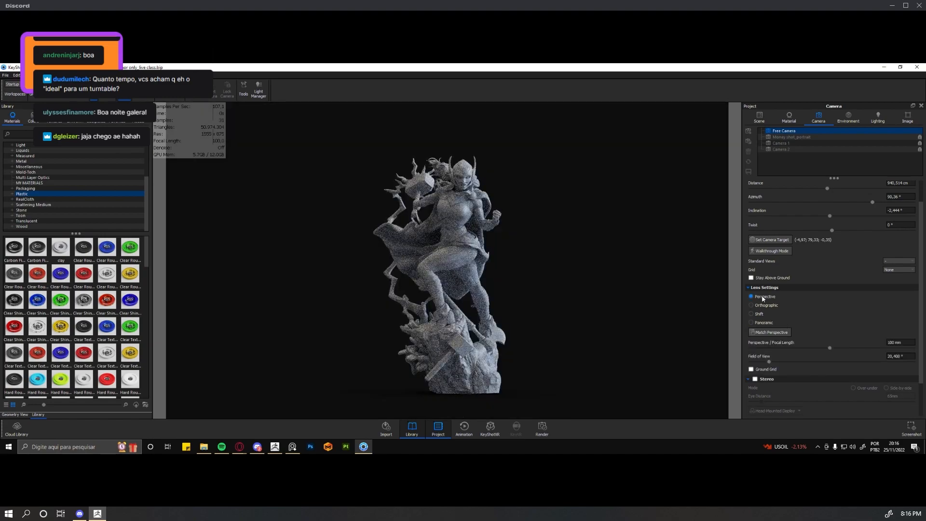
click(906, 343)
click(871, 319)
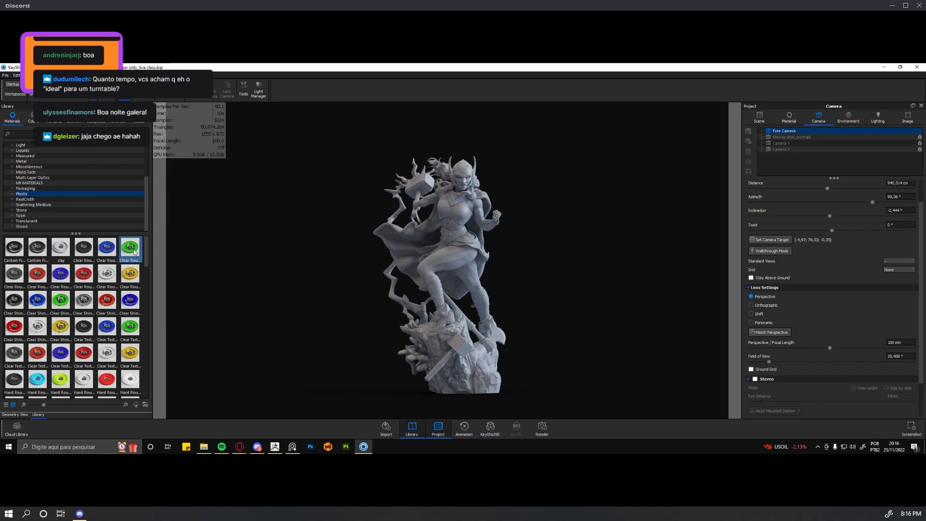
Compare the statue's lighting under the black environment and under the bathroom HDRI environment
scroll(141, 180, up, 3)
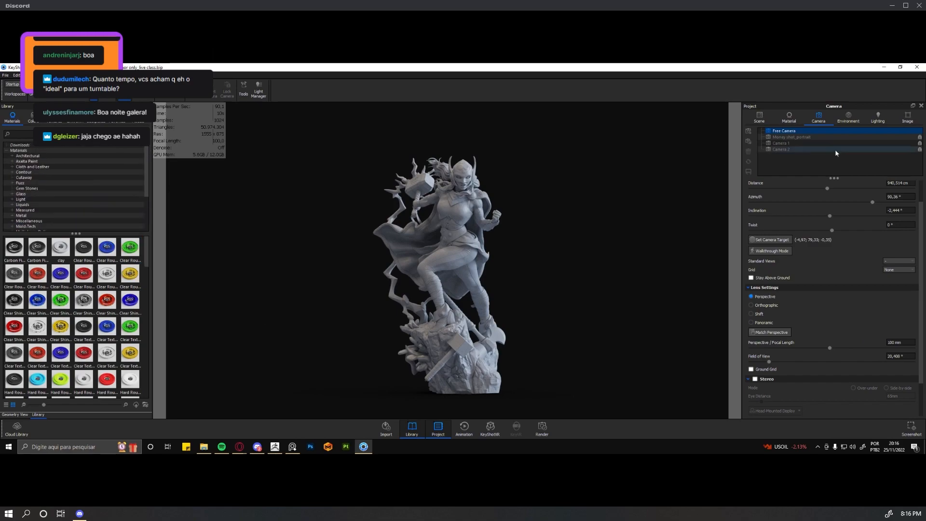
click(848, 118)
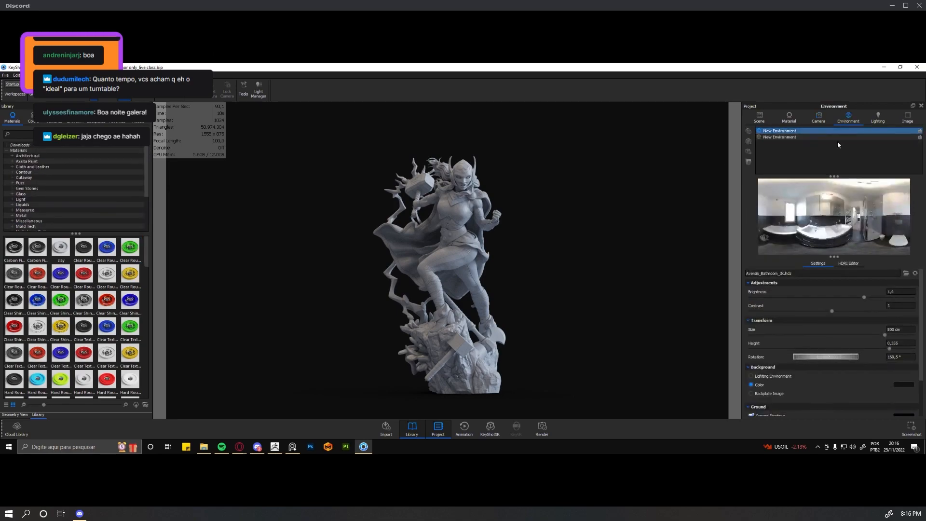
click(793, 138)
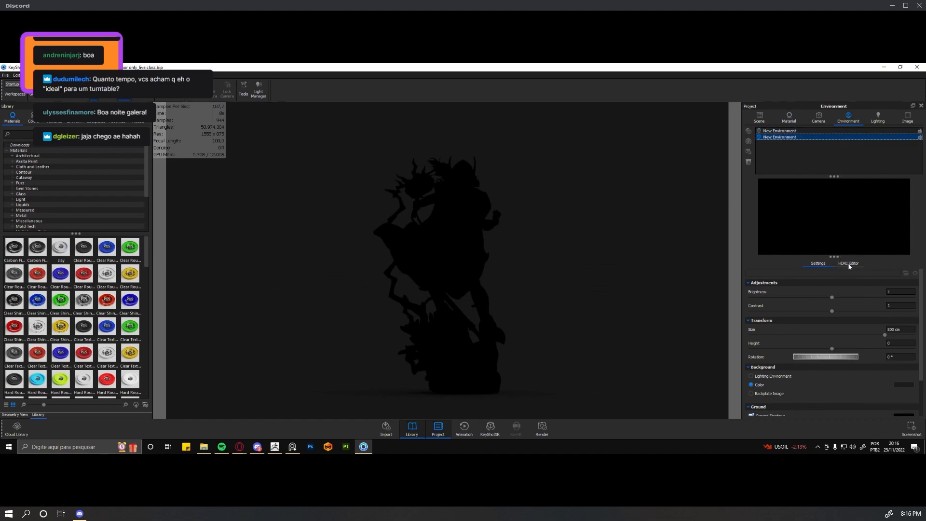
click(790, 133)
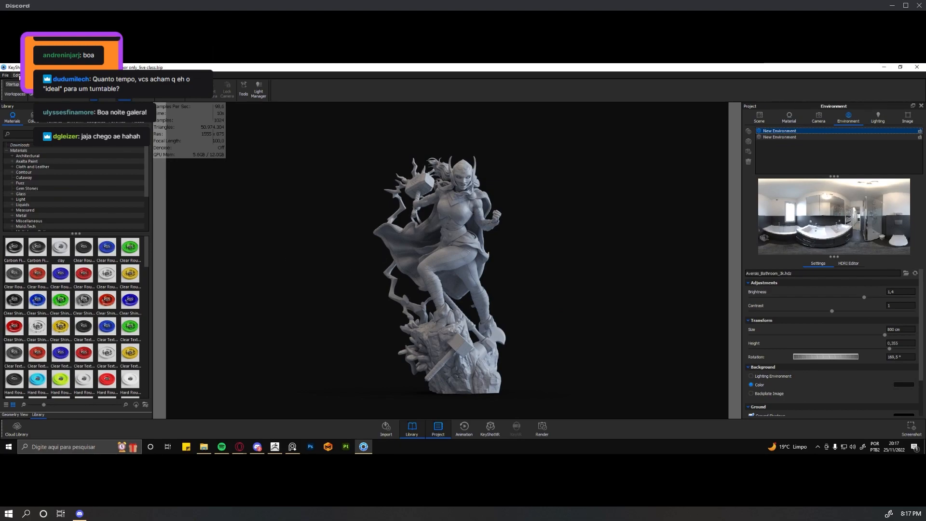
Activate the black environment and add an area light to the scene
click(17, 75)
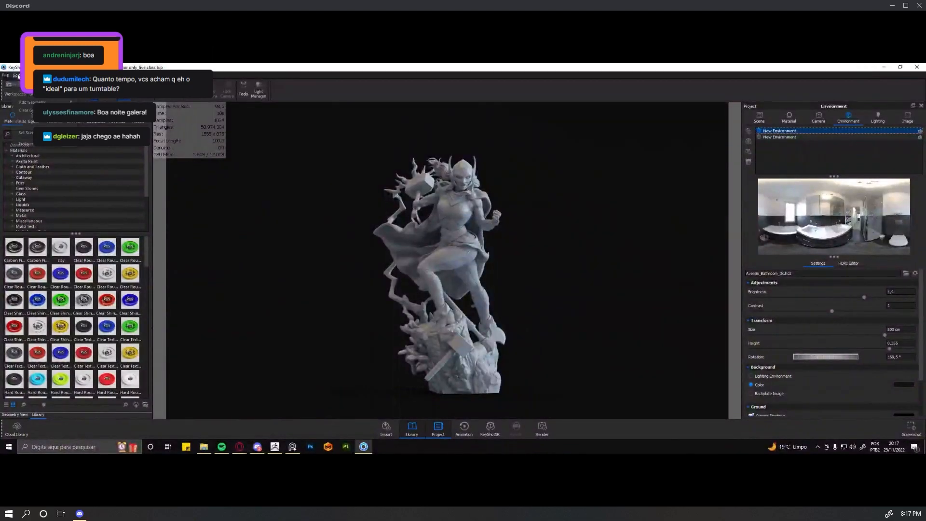
mouse_move(39, 125)
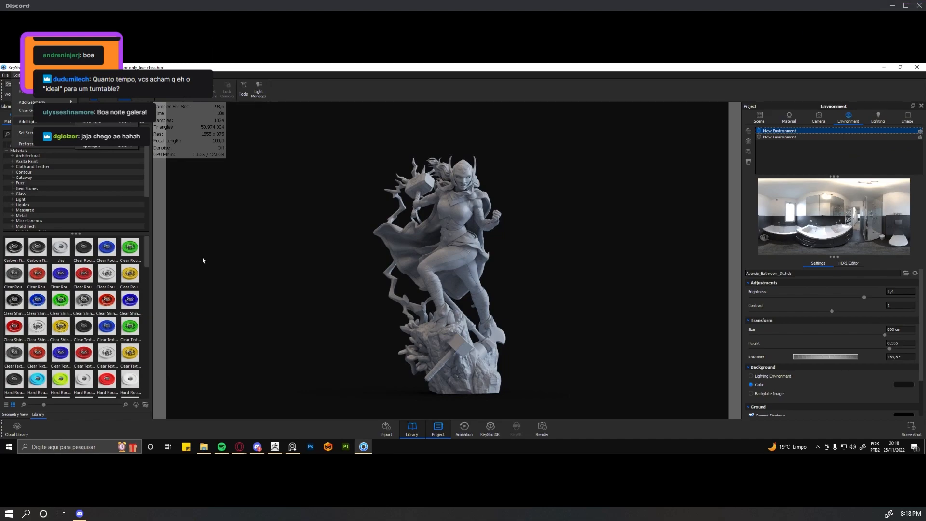
click(160, 259)
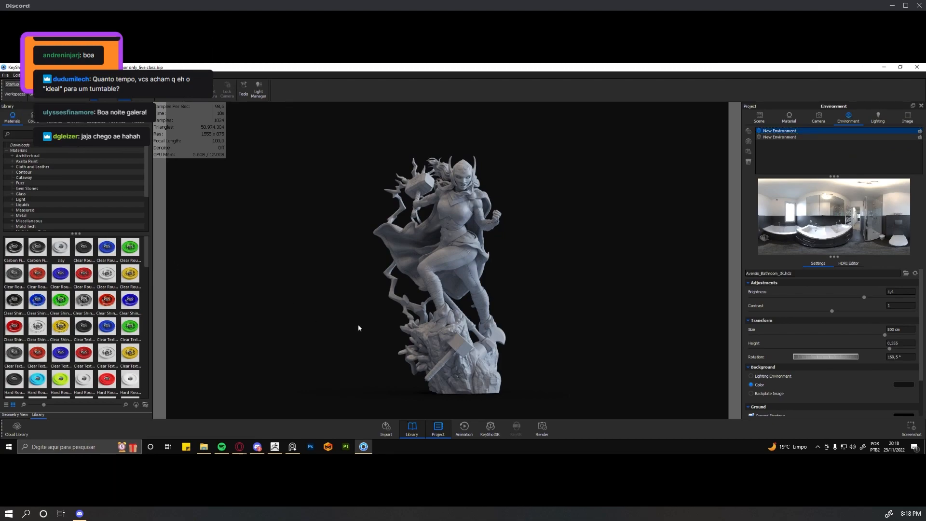
key(Down)
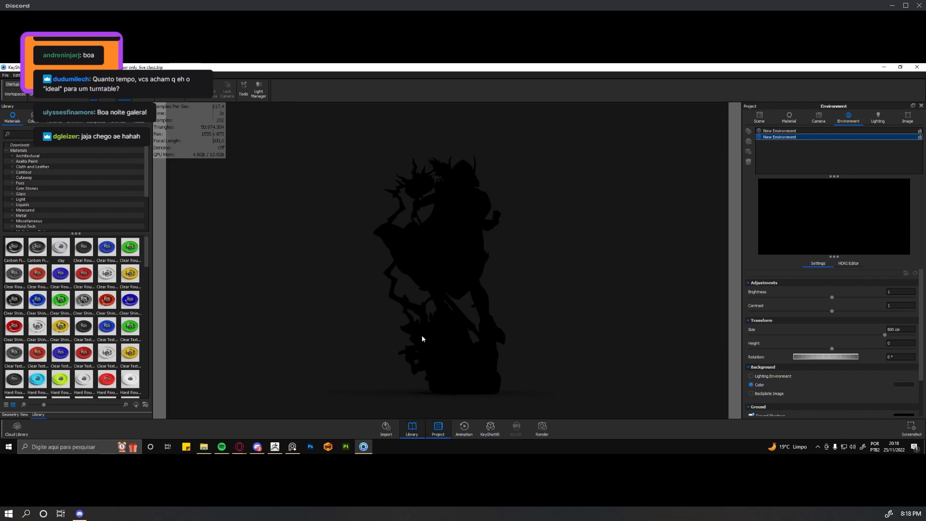
key(ctrl+g)
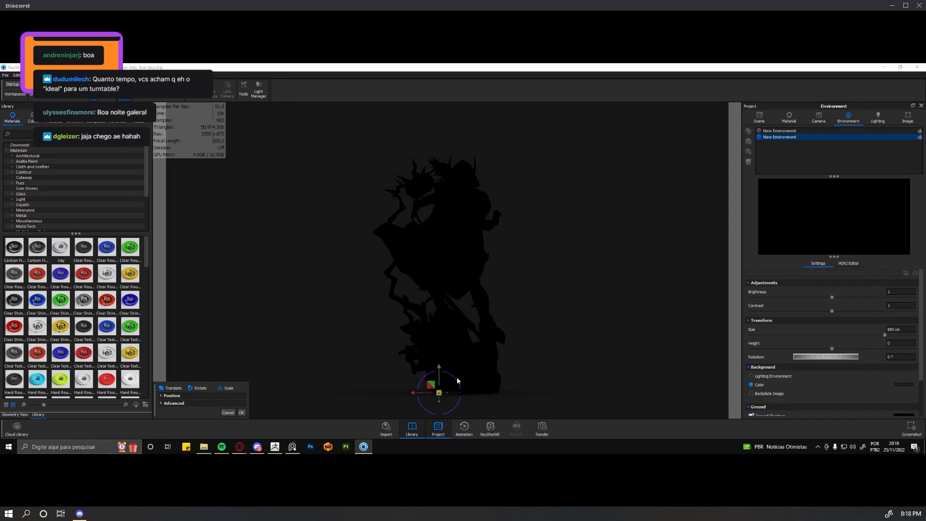
Raise the area light straight up above the statue's head, to a Y position of about 222
drag(595, 350, 560, 326)
drag(435, 371, 472, 82)
middle_drag(573, 271, 577, 353)
drag(443, 166, 441, 115)
middle_drag(545, 213, 541, 273)
drag(438, 180, 455, 144)
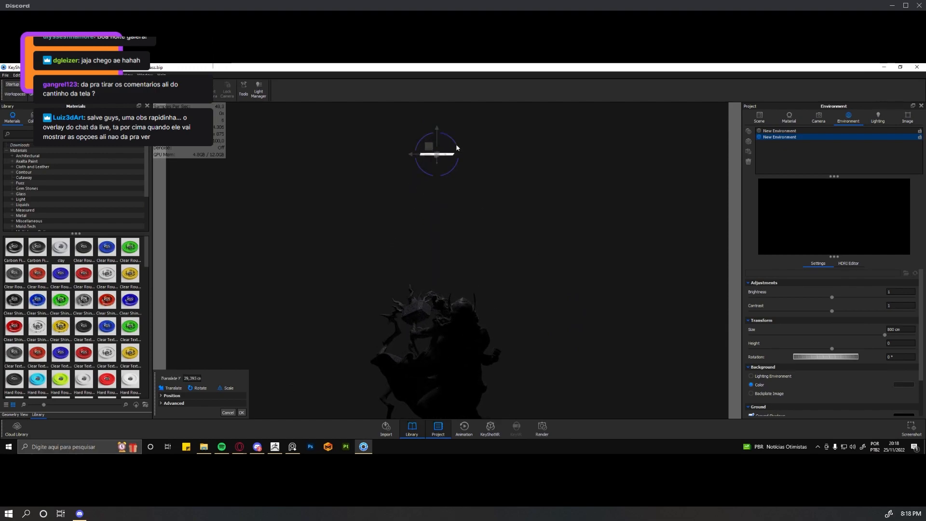
Examine the statue under the raised area light, and display the light's position and advanced transform settings
middle_drag(509, 287, 524, 218)
mouse_move(558, 305)
mouse_down()
mouse_move(569, 285)
mouse_move(656, 291)
mouse_move(513, 291)
mouse_move(557, 302)
mouse_up()
middle_drag(561, 300, 547, 254)
drag(548, 254, 511, 287)
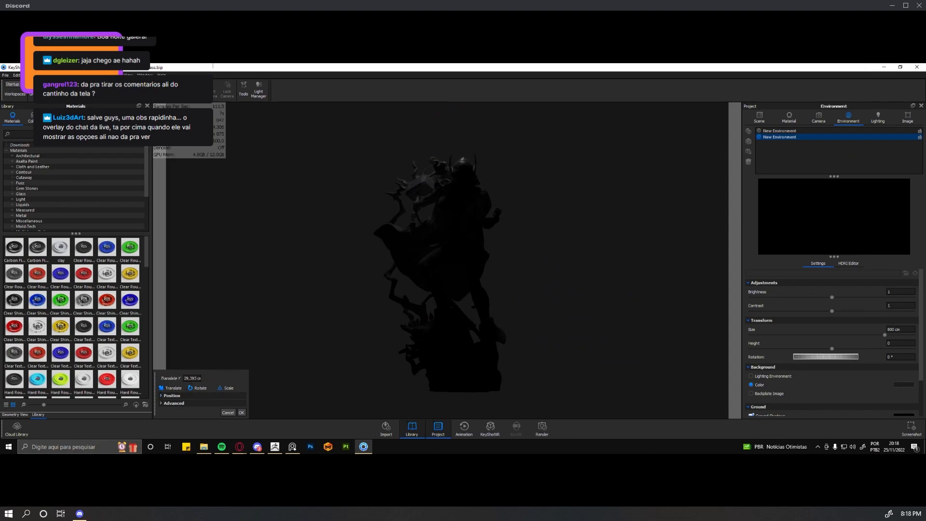
click(164, 395)
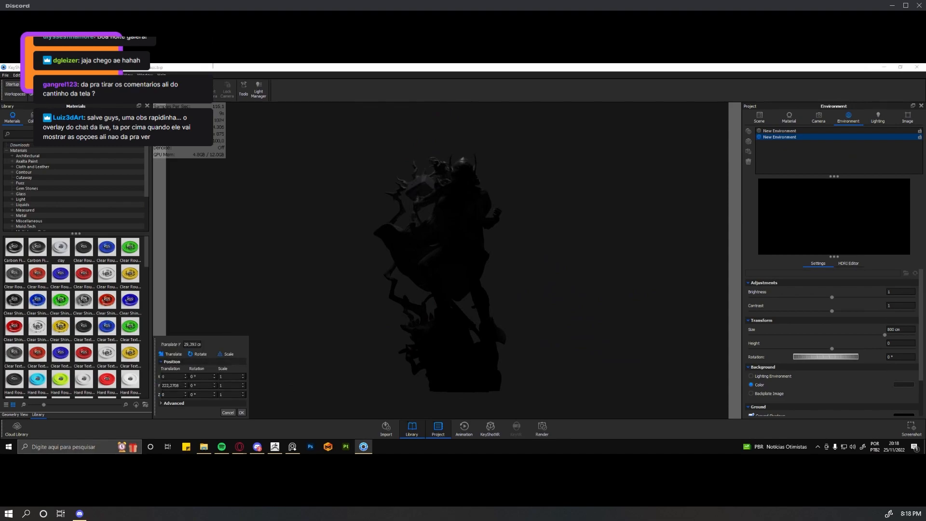
click(160, 404)
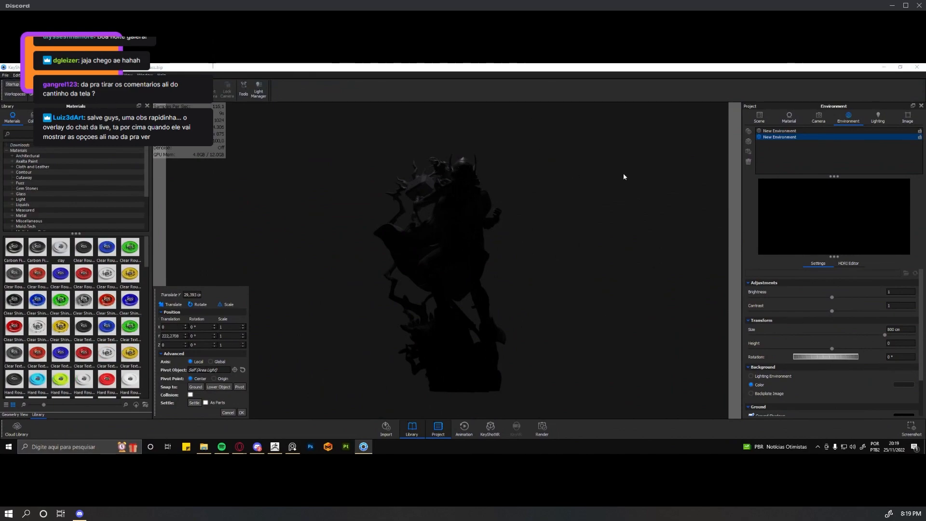
Show the Geometry View and undock it as a floating window over the render view
drag(564, 243, 580, 191)
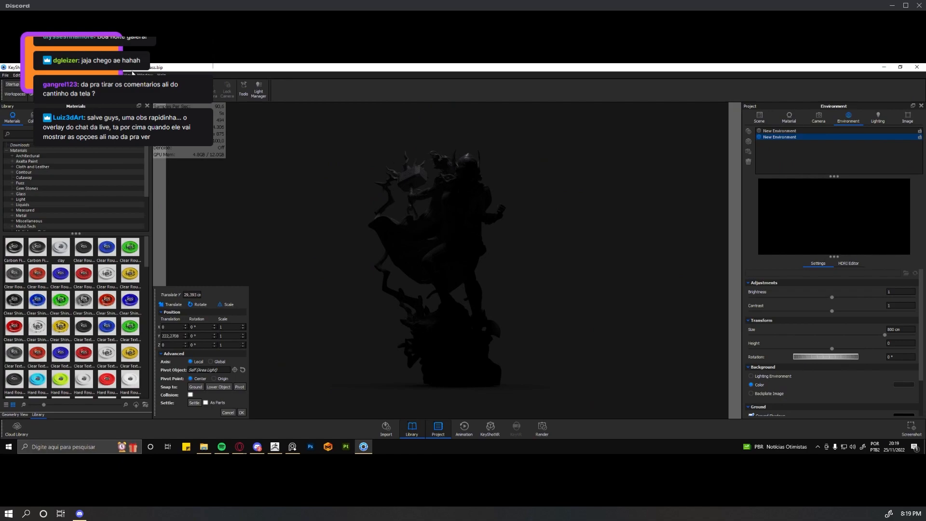
click(129, 75)
mouse_move(145, 76)
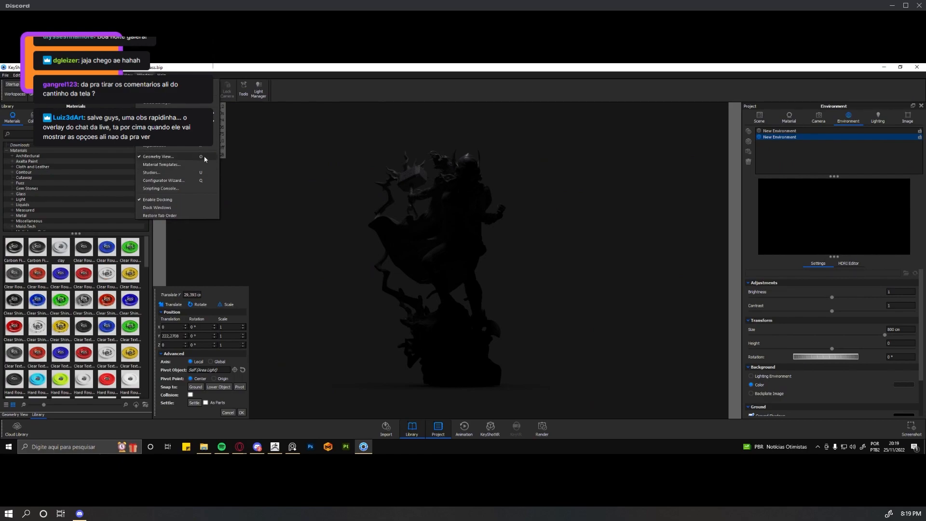
click(288, 185)
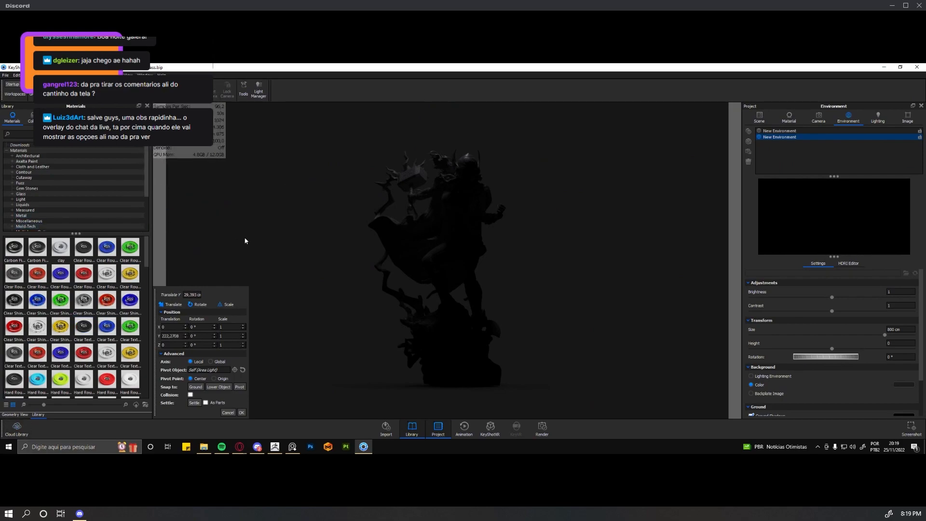
key(o)
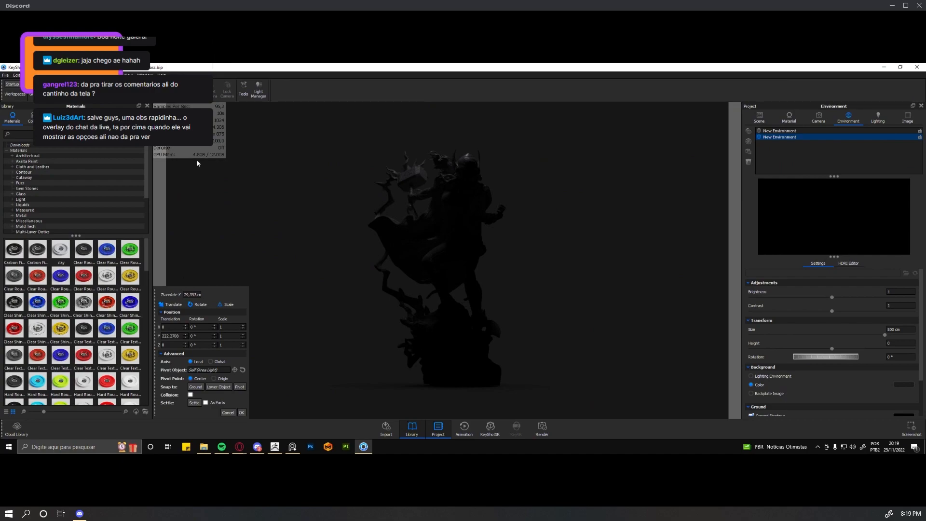
key(o)
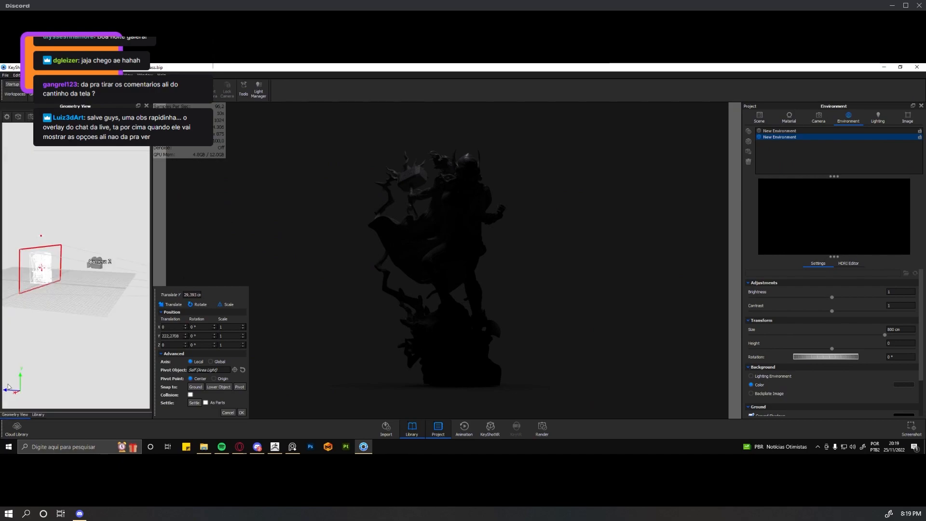
drag(76, 105, 585, 99)
mouse_move(601, 327)
mouse_down()
mouse_move(559, 328)
mouse_move(569, 337)
mouse_move(630, 325)
mouse_move(595, 318)
mouse_up()
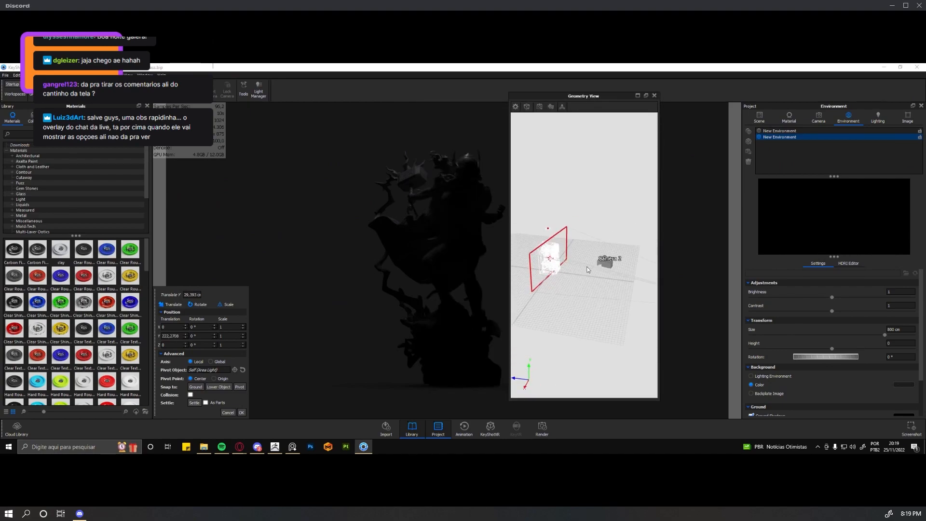
Set the Geometry View's display mode to Shaded and widen its floating window
click(531, 109)
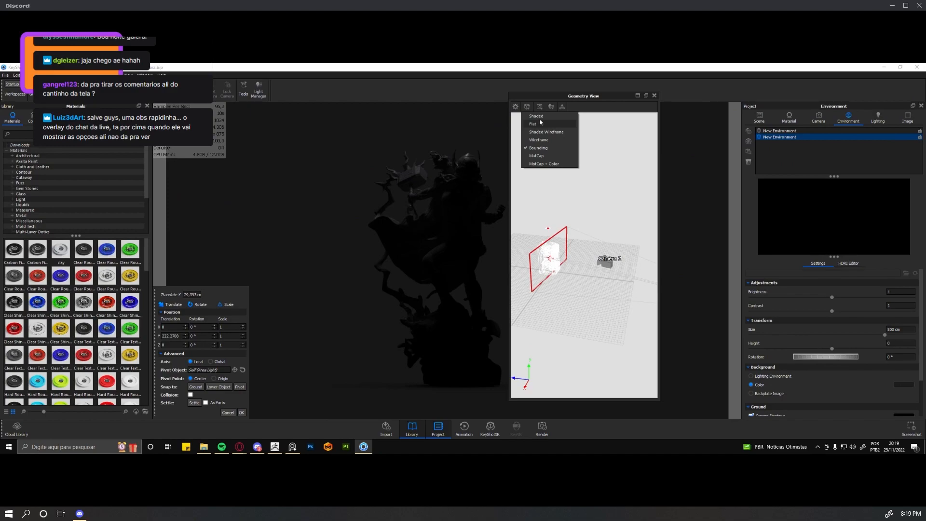
click(543, 119)
drag(541, 277, 518, 251)
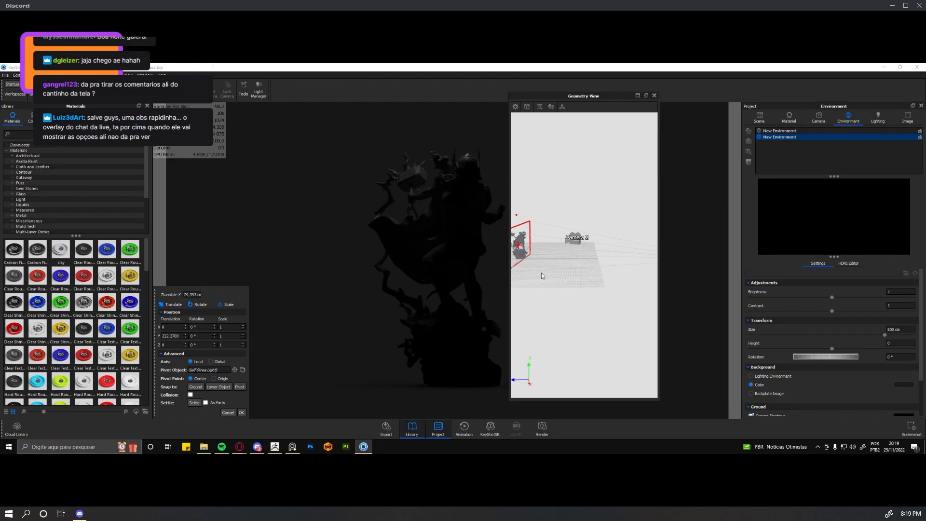
drag(561, 278, 541, 253)
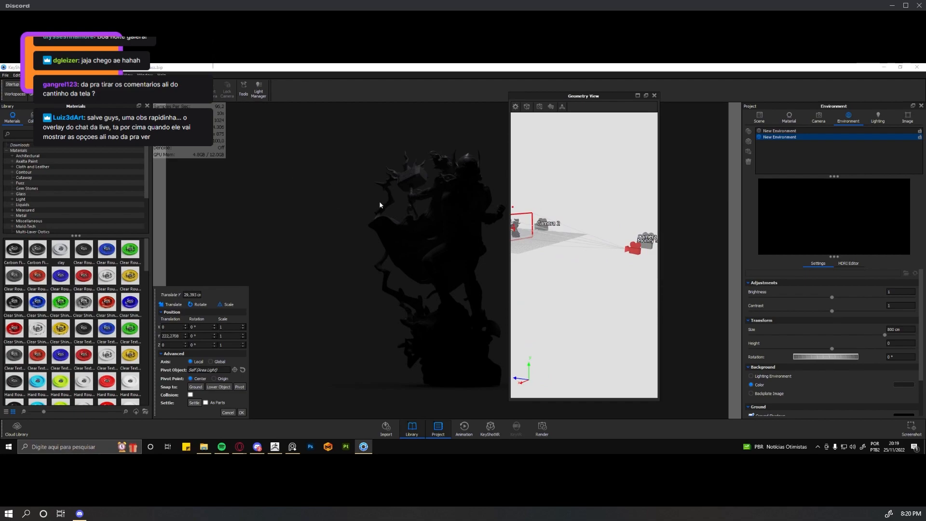
drag(510, 195, 457, 196)
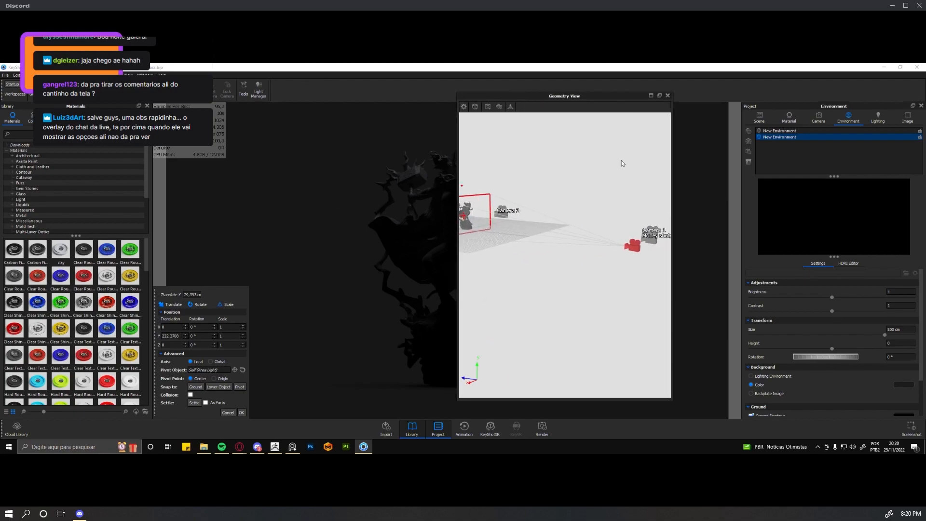
Examine the statue, the area light and the cameras from several angles in the Geometry View
drag(525, 255, 589, 216)
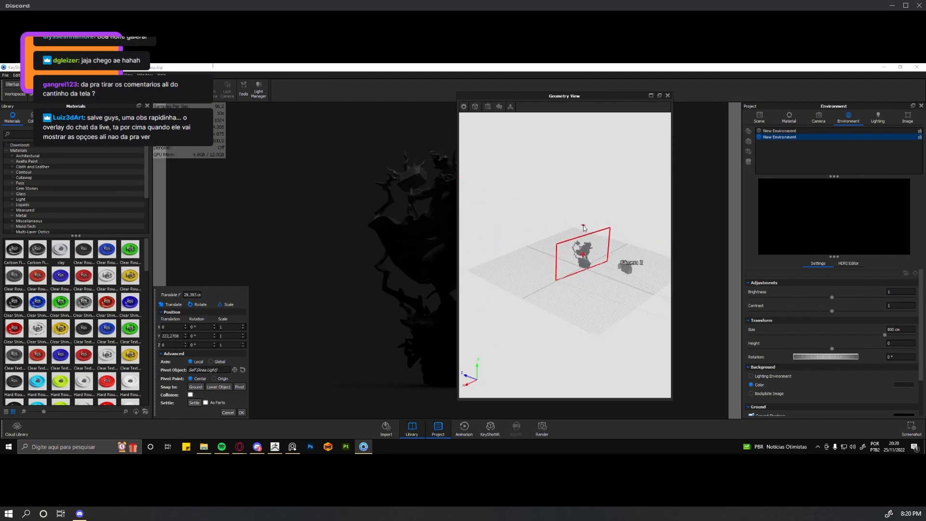
drag(592, 316, 577, 259)
drag(615, 321, 503, 272)
drag(625, 296, 589, 297)
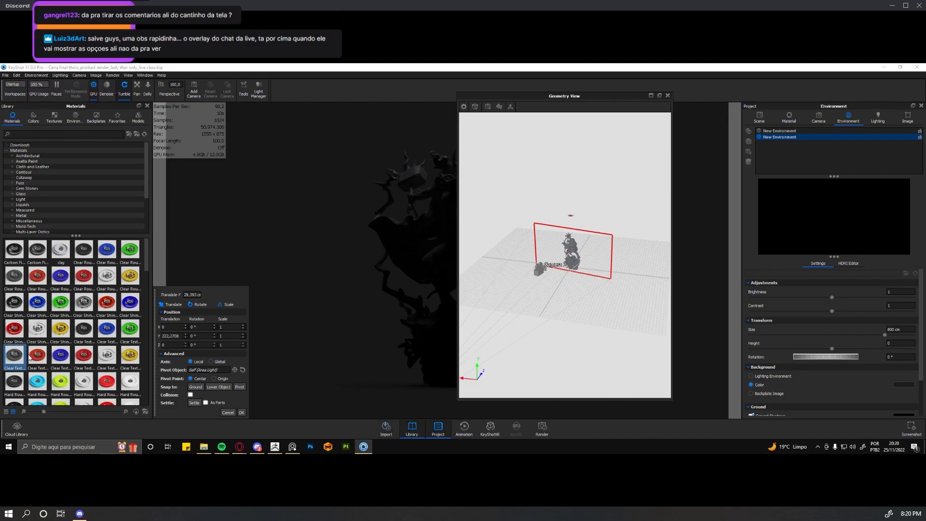
scroll(50, 198, down, 2)
scroll(58, 212, up, 2)
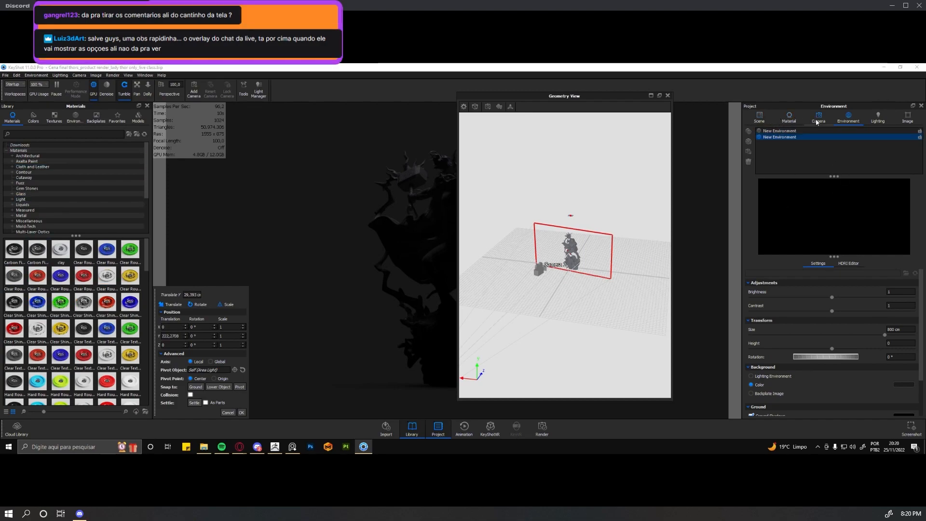
drag(496, 317, 571, 323)
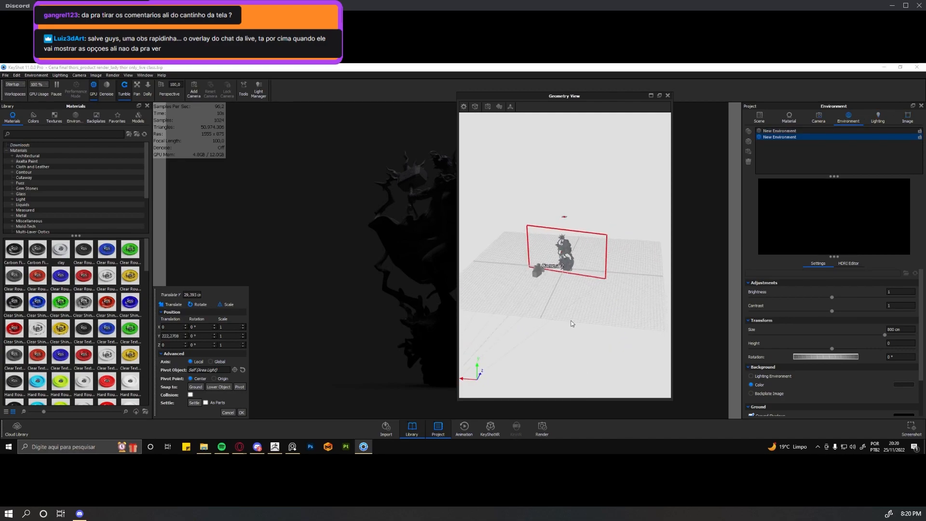
Dock the Geometry View as a tab together with the Library, and widen the docked panel
drag(575, 98, 102, 229)
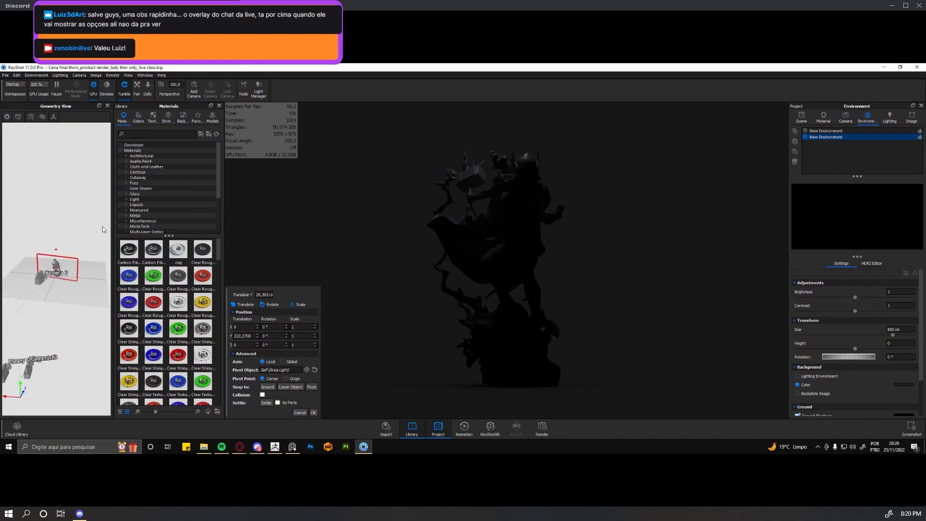
mouse_move(54, 110)
mouse_down()
mouse_move(100, 137)
mouse_move(145, 290)
mouse_move(82, 419)
mouse_move(76, 411)
mouse_move(80, 428)
mouse_move(58, 434)
mouse_move(2, 367)
mouse_move(128, 107)
mouse_move(67, 108)
mouse_up()
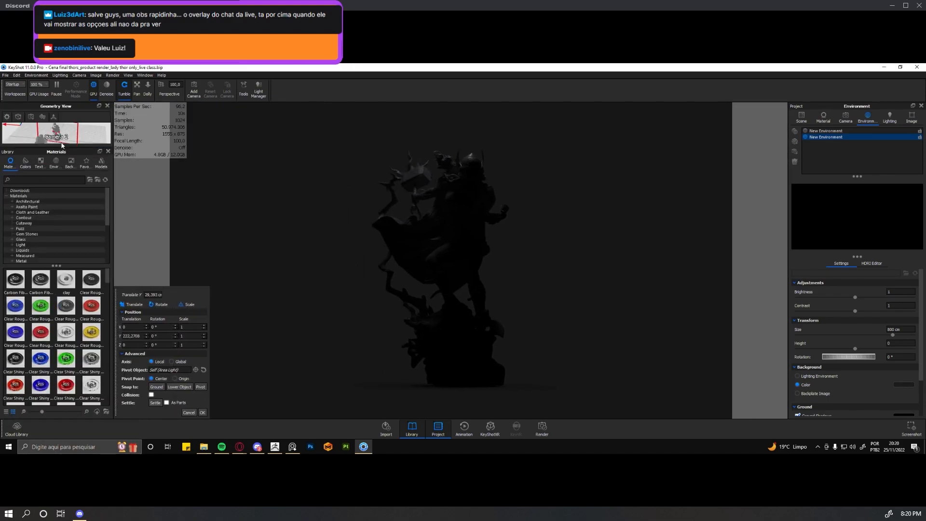
drag(66, 111, 86, 237)
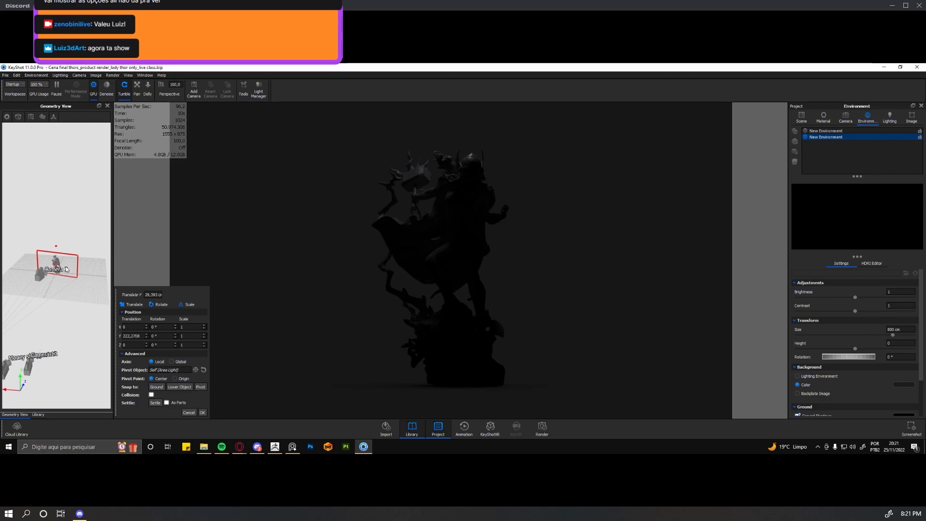
drag(114, 221, 152, 222)
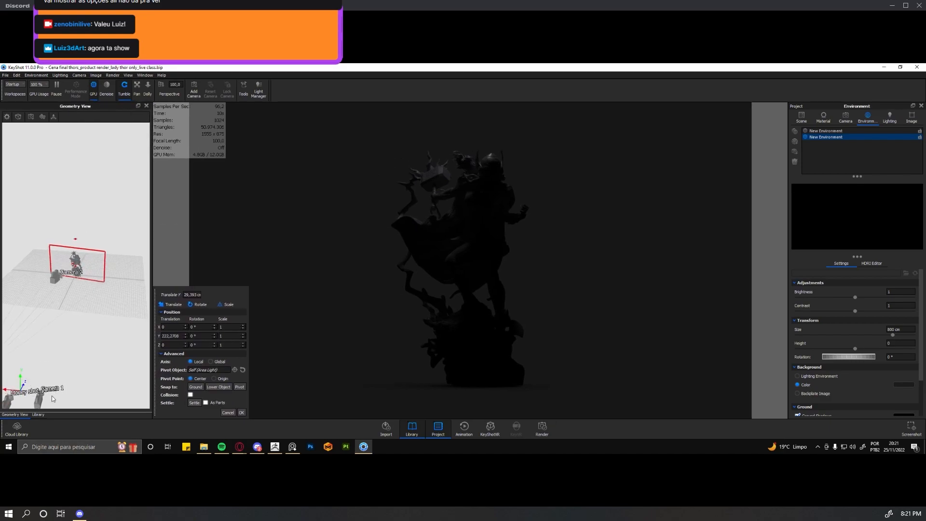
click(36, 415)
click(17, 414)
click(39, 415)
click(18, 415)
click(36, 415)
click(20, 415)
Make the Thors model the pivot object for the area light's transform
drag(75, 338, 59, 251)
scroll(59, 251, up, 8)
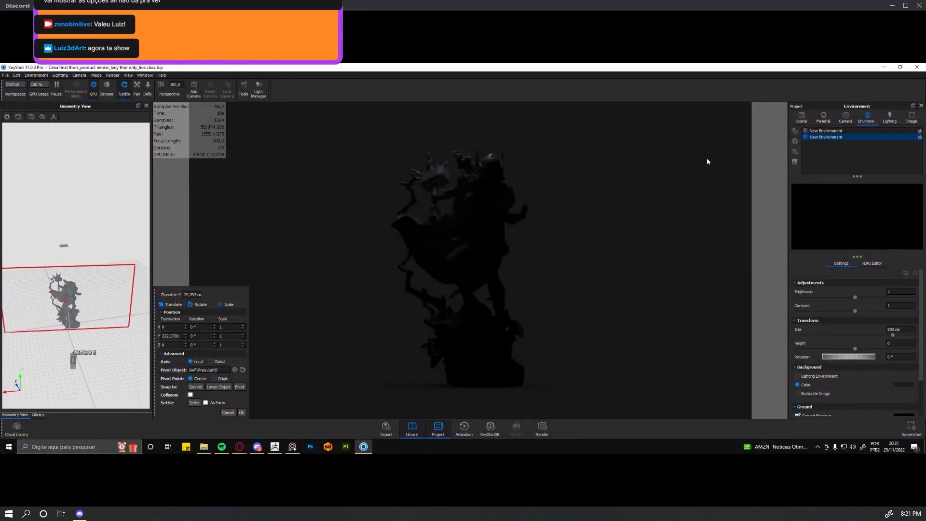
mouse_move(824, 98)
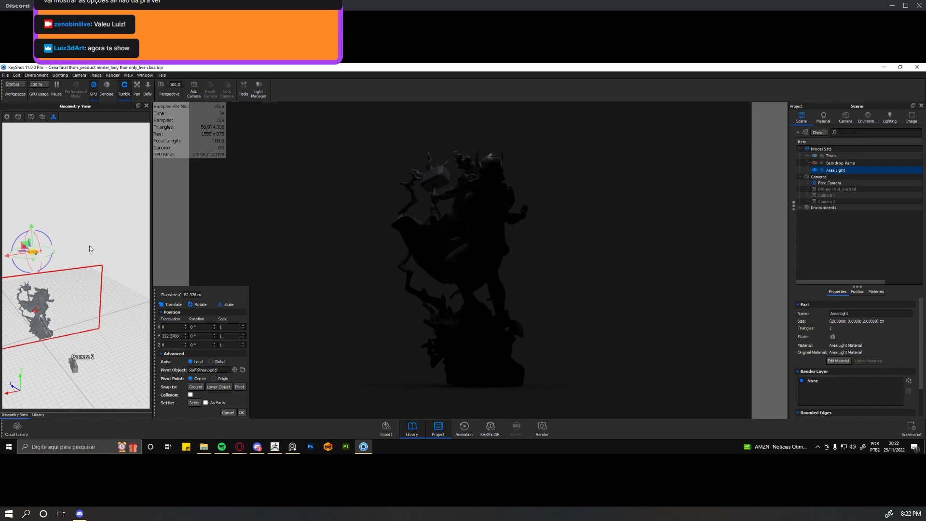
drag(91, 247, 57, 260)
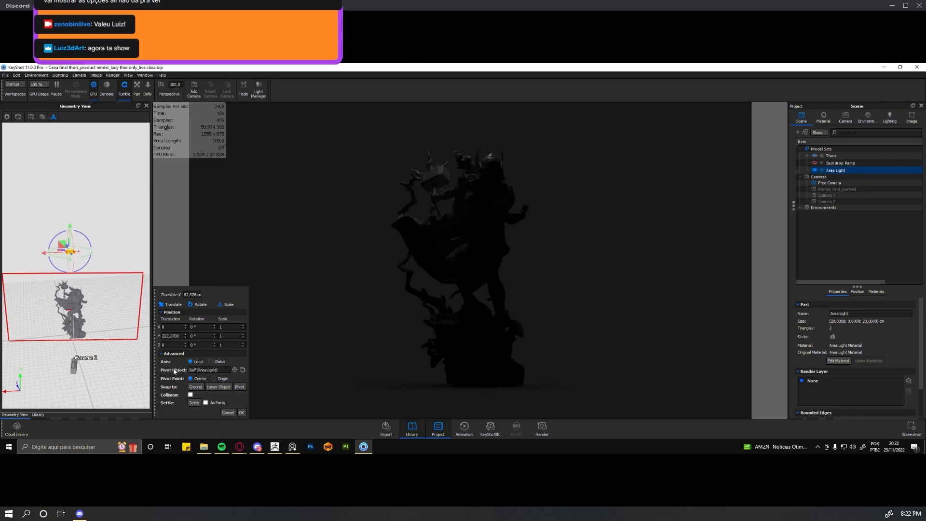
click(234, 370)
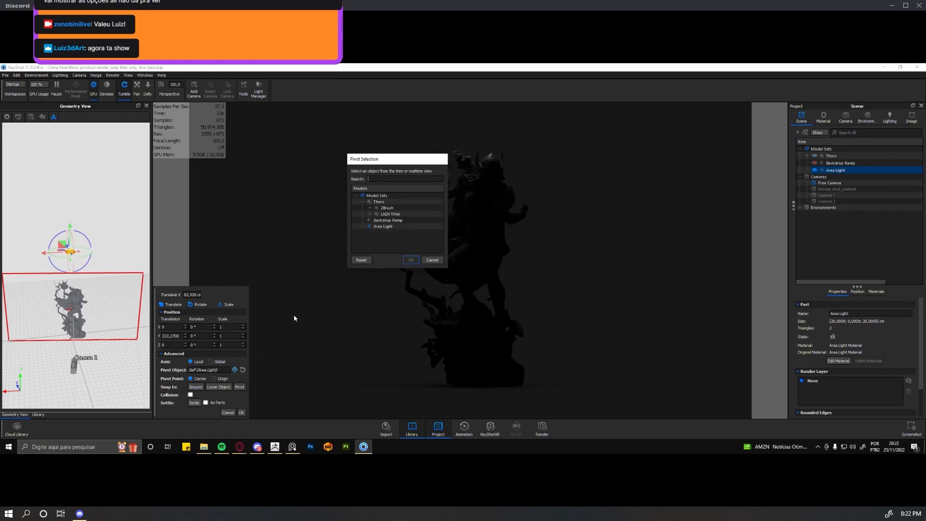
click(380, 202)
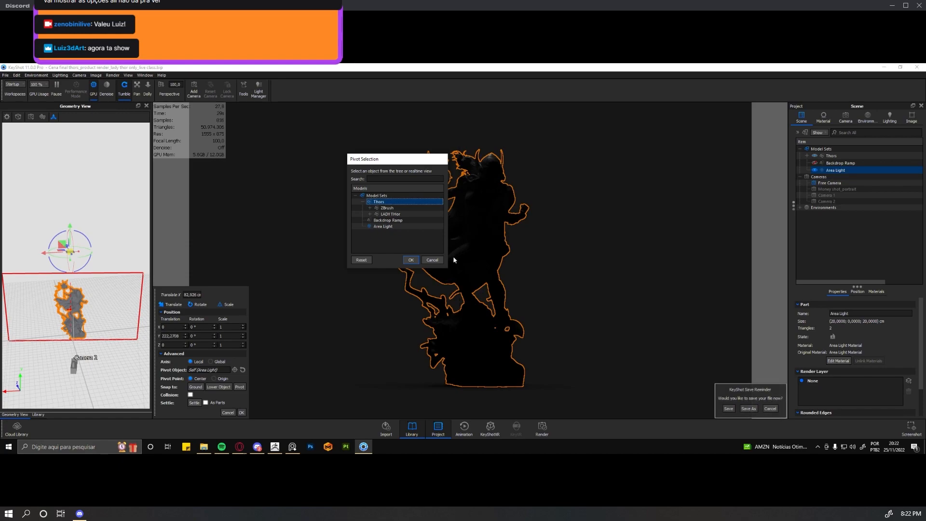
click(411, 260)
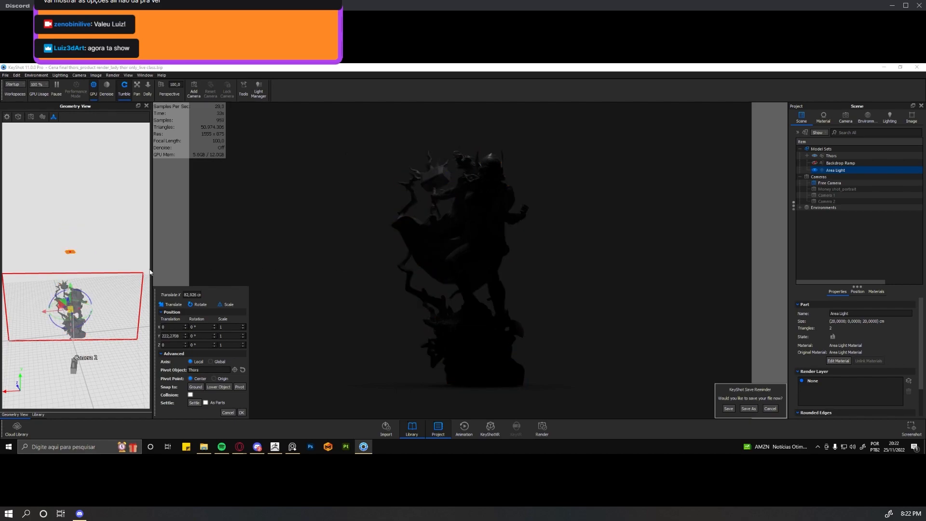
Rotate the area light around the statue to about -34° in X, -25.5° in Y and -11.7° in Z
drag(114, 250, 102, 247)
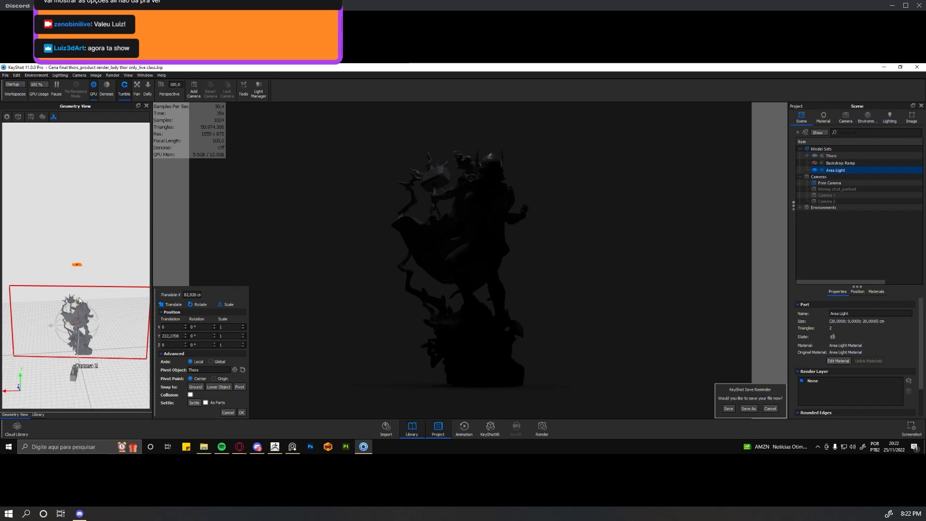
drag(91, 311, 116, 321)
drag(117, 260, 122, 325)
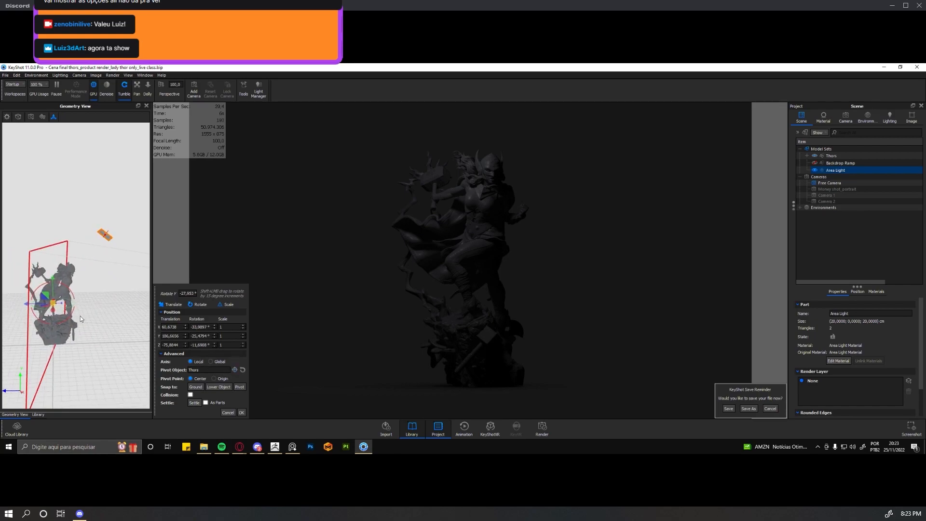
drag(55, 291, 87, 292)
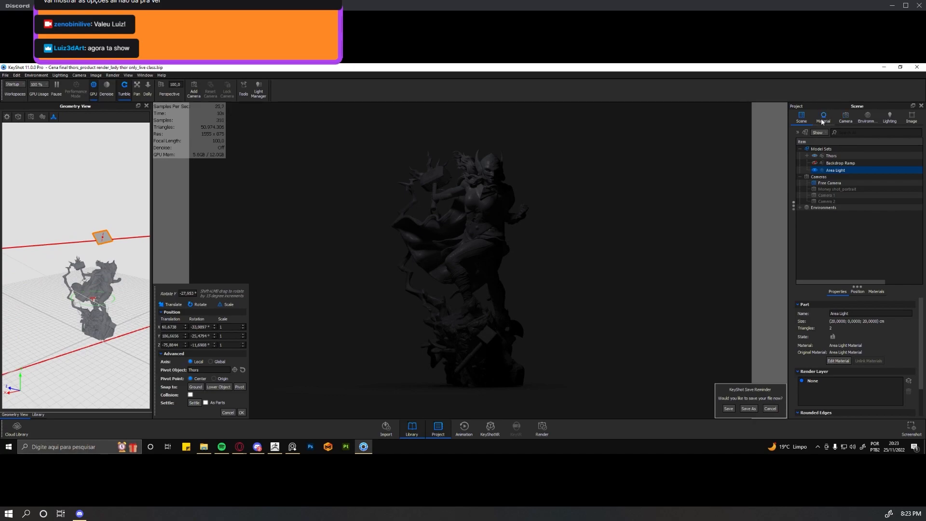
Set the area light material's power to 100 Watt
double_click(837, 171)
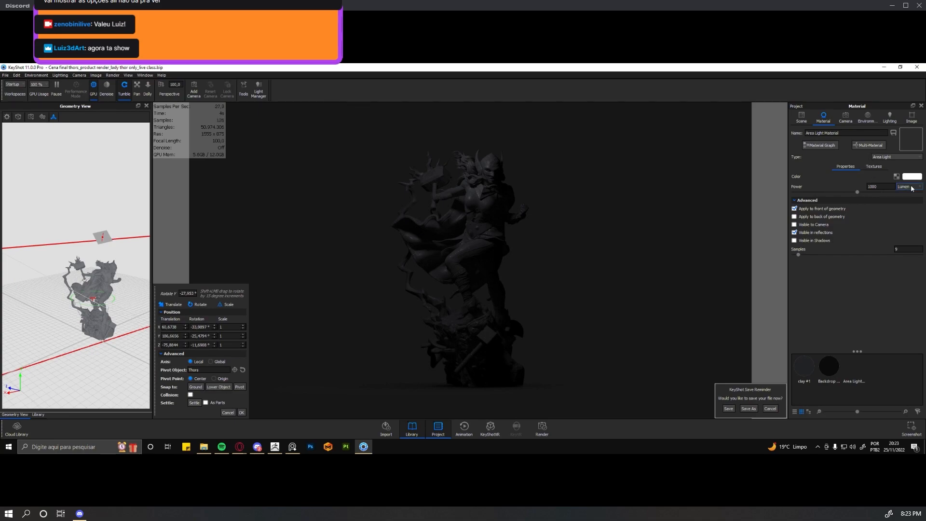
click(884, 187)
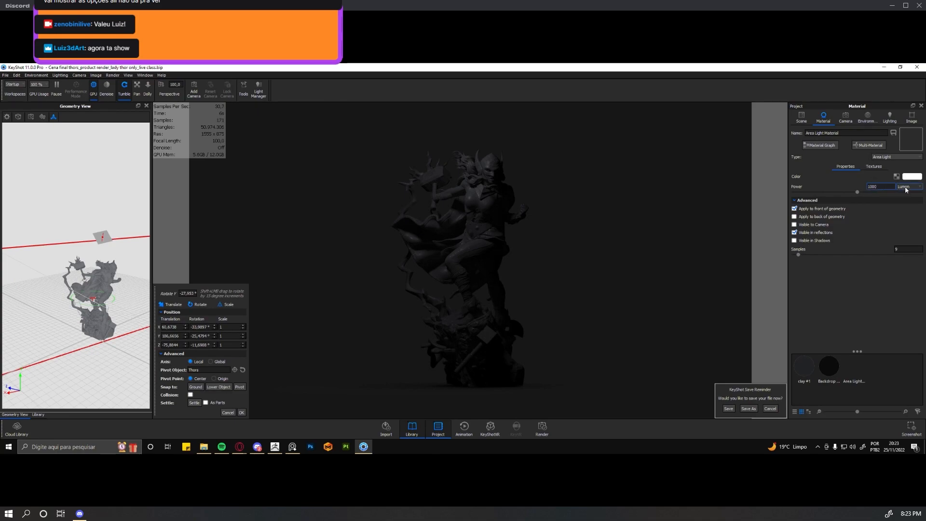
click(906, 188)
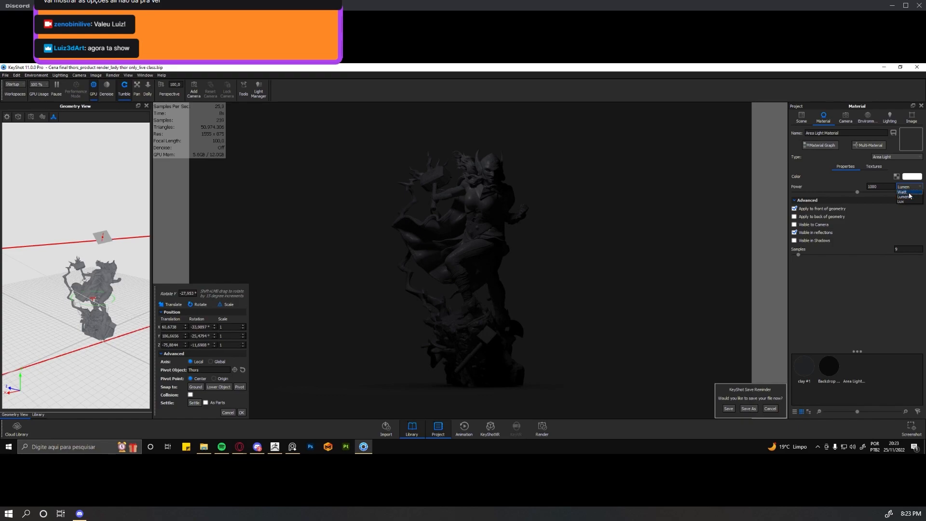
click(909, 193)
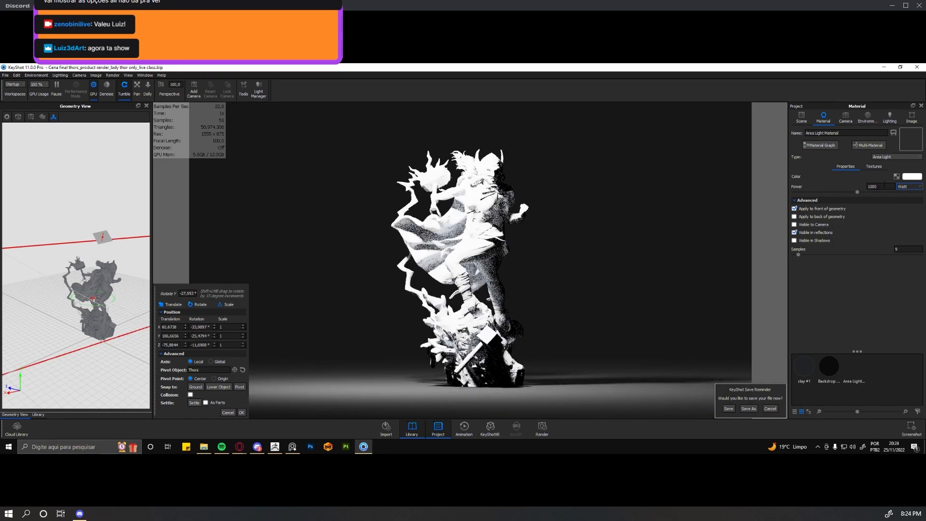
click(872, 187)
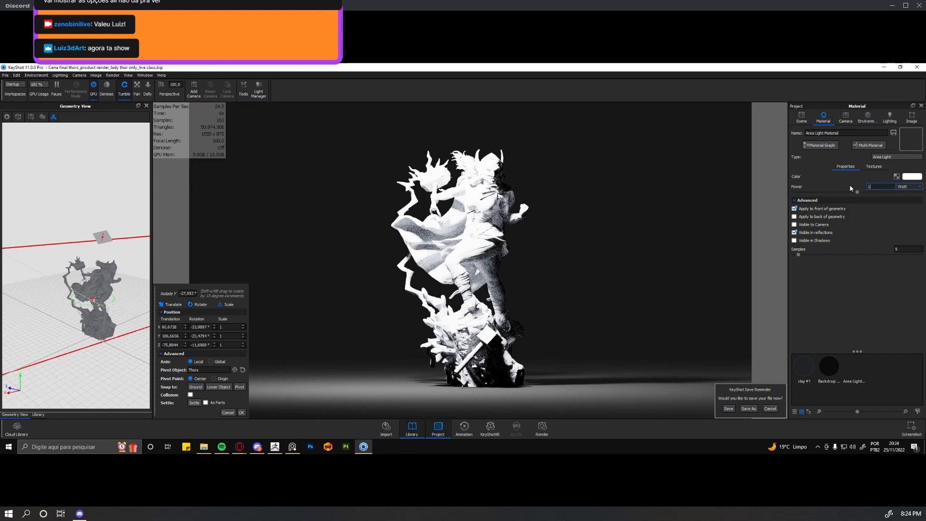
text(00)
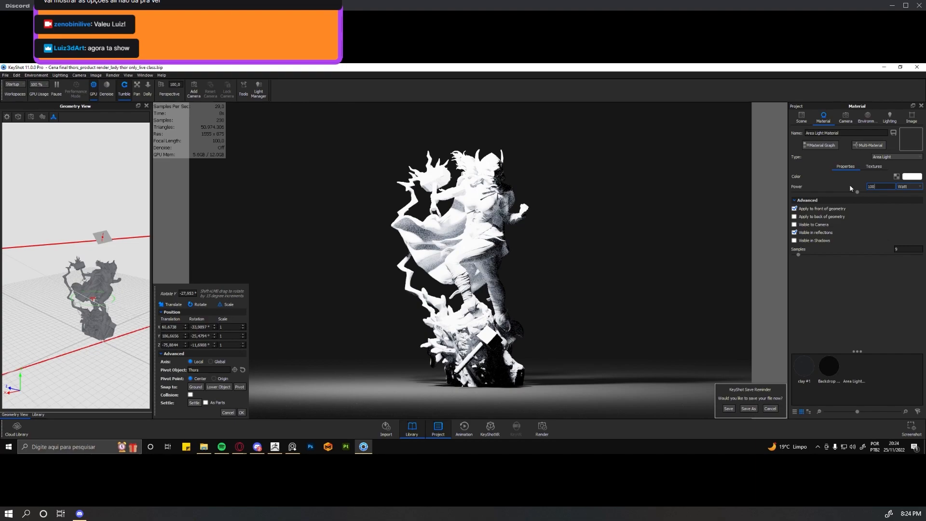
key(Return)
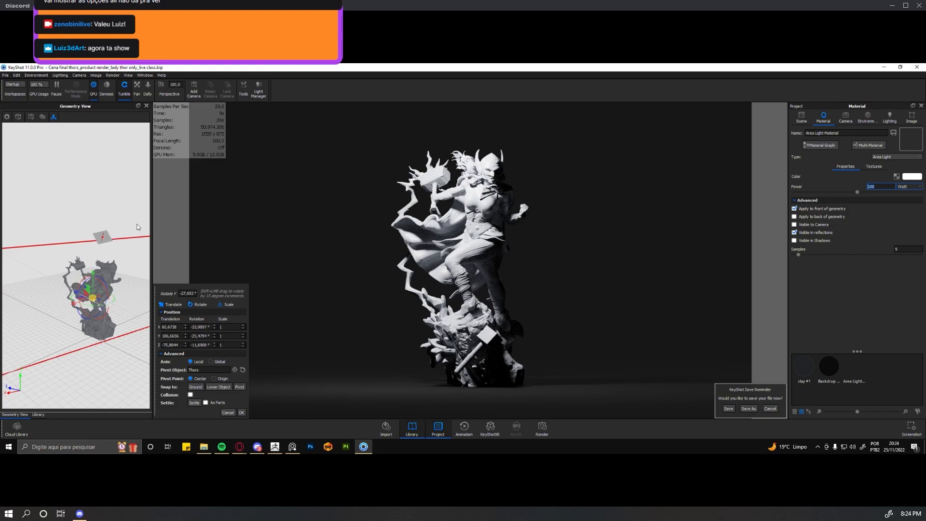
Scale the area light to about 1.89 around the statue pivot, pushing it farther away from the statue
drag(92, 250, 124, 204)
scroll(111, 268, down, 5)
scroll(111, 268, down, 6)
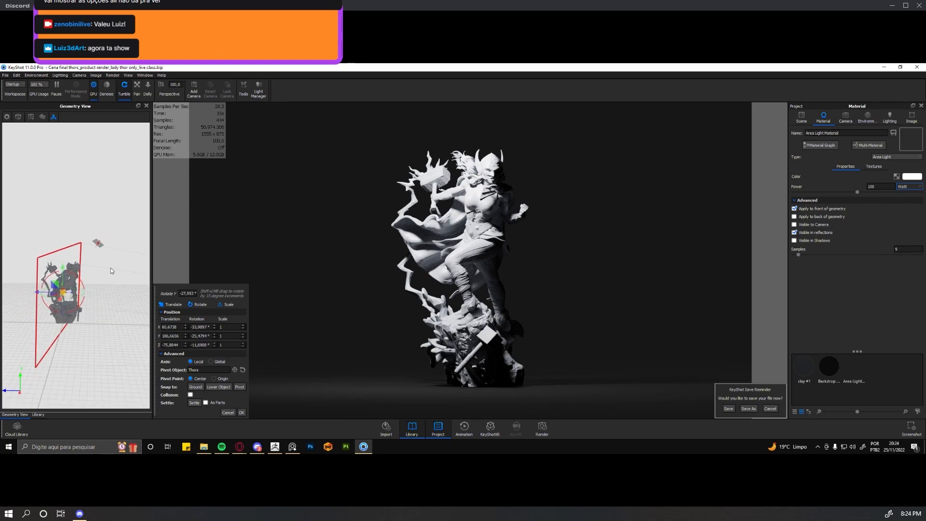
drag(116, 283, 95, 256)
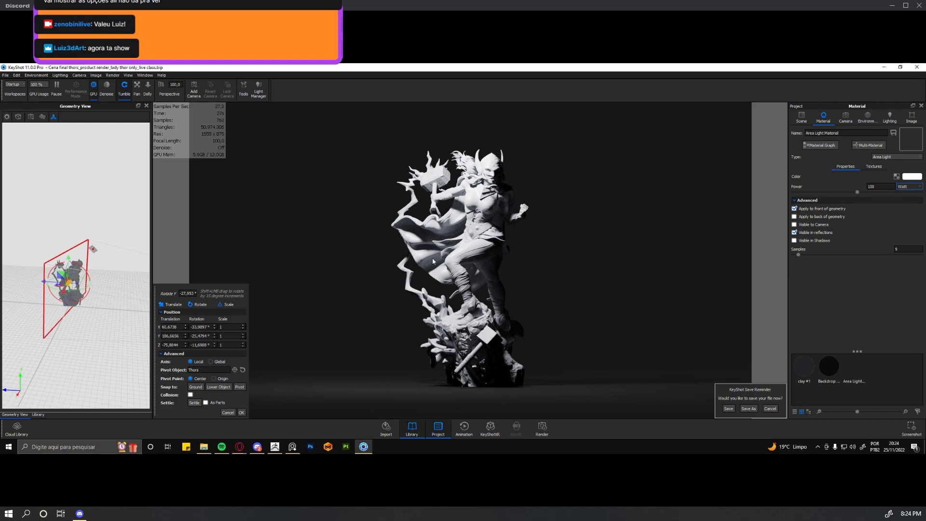
drag(115, 245, 128, 262)
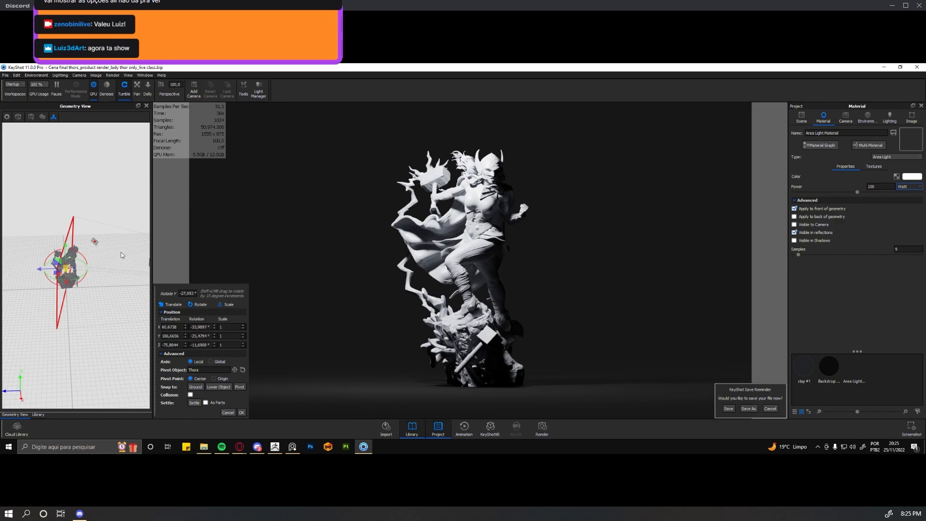
drag(117, 199, 169, 221)
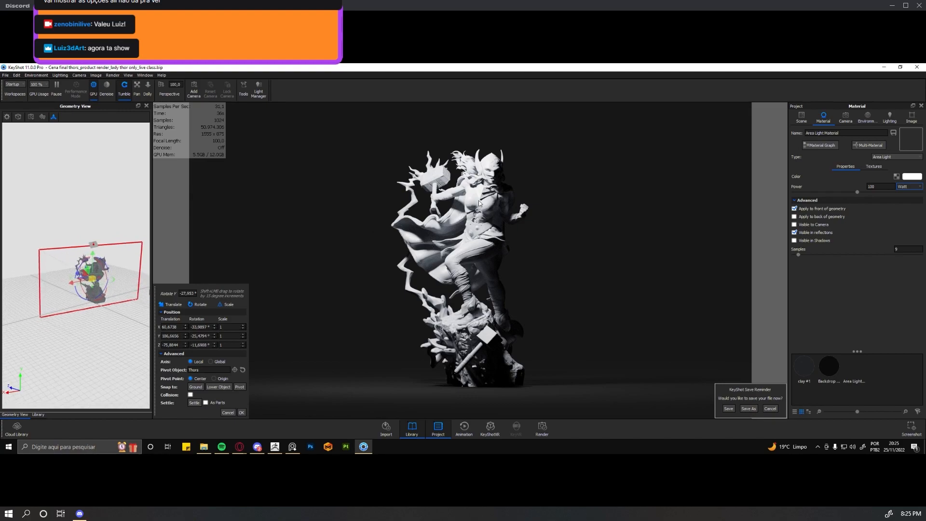
drag(100, 225, 112, 250)
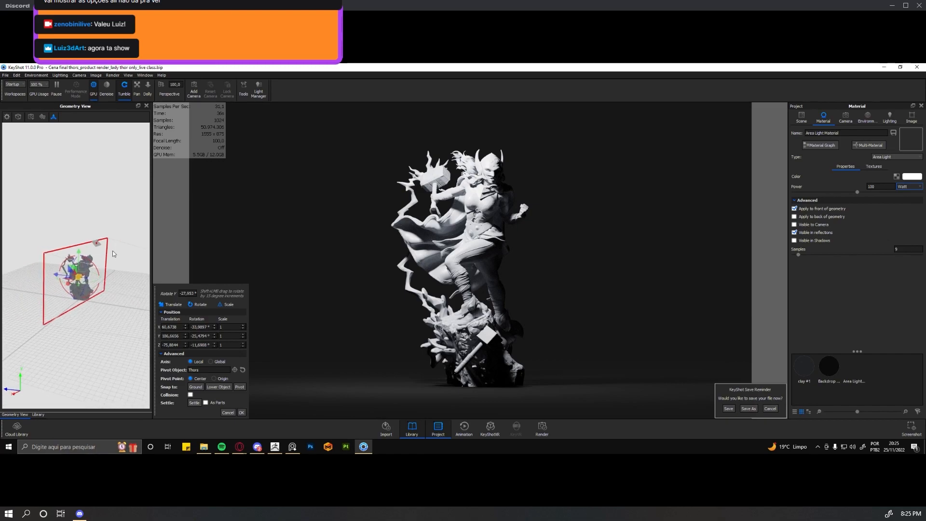
mouse_move(78, 280)
mouse_down()
mouse_move(101, 288)
mouse_move(88, 284)
mouse_up()
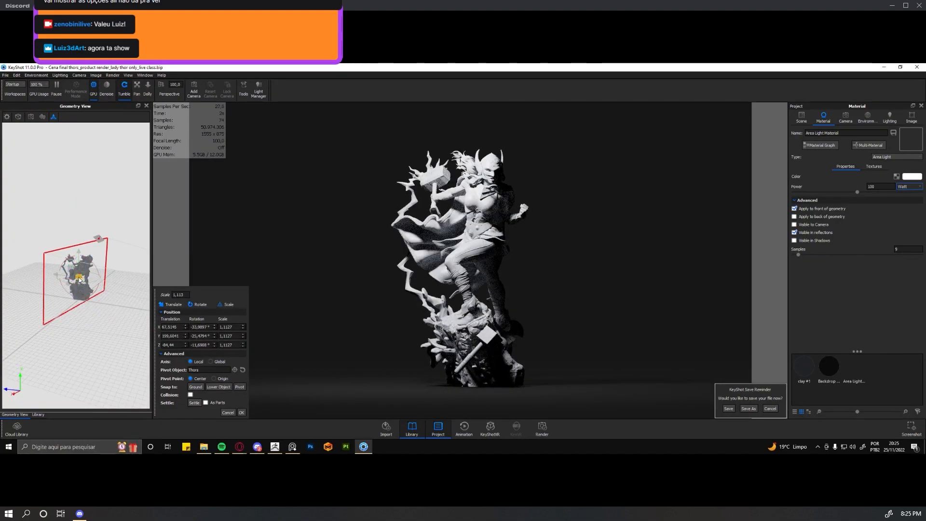
drag(79, 278, 123, 299)
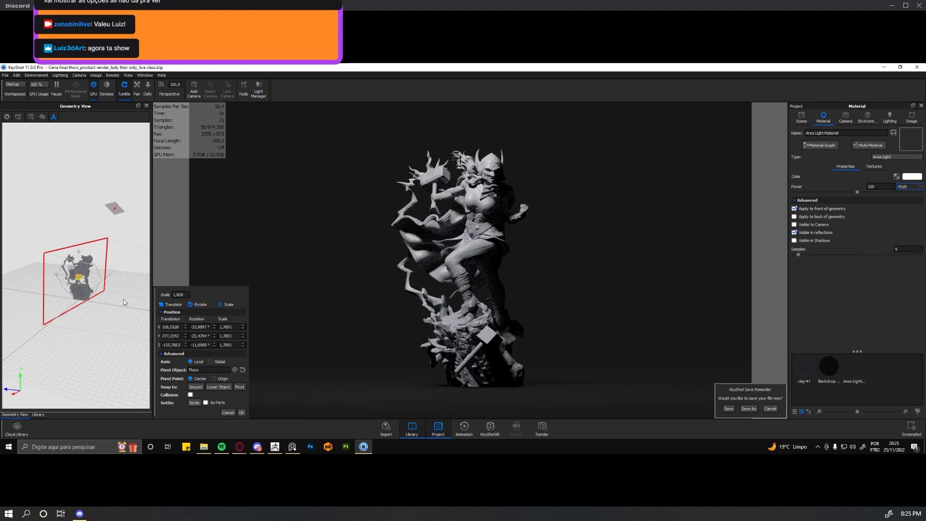
drag(103, 338, 83, 282)
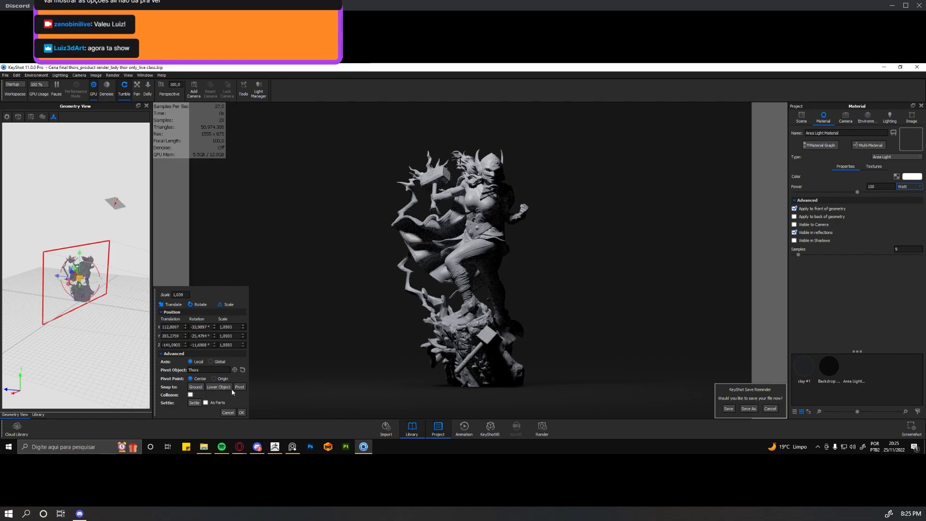
Make the Area Light itself the pivot object for its transform
click(235, 370)
drag(387, 163, 316, 162)
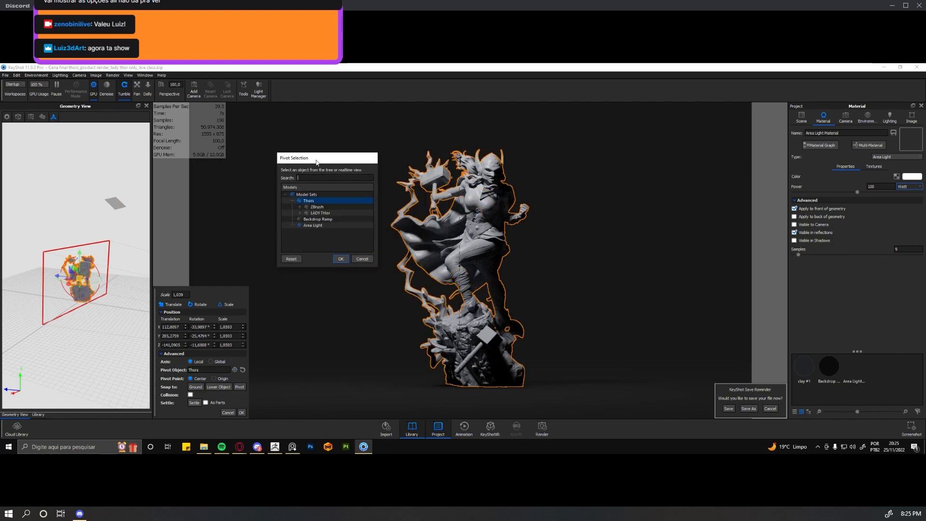
click(313, 225)
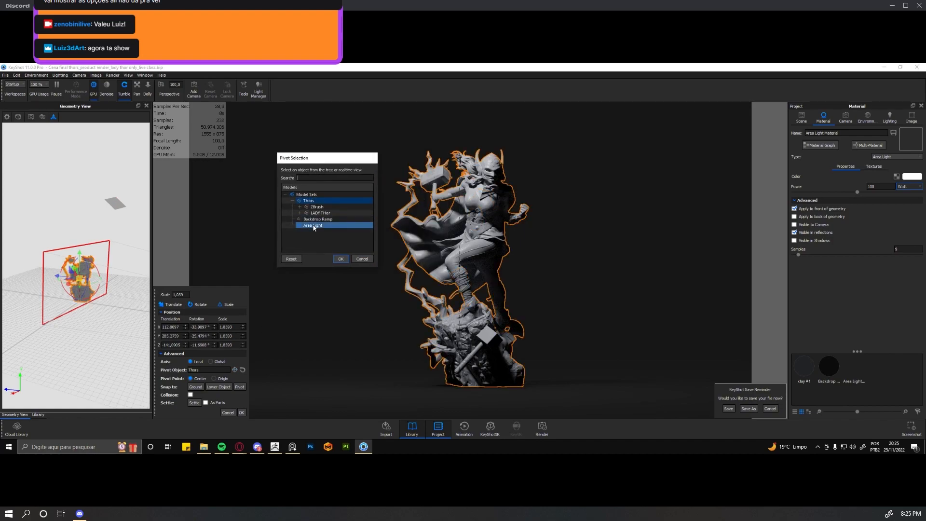
click(341, 260)
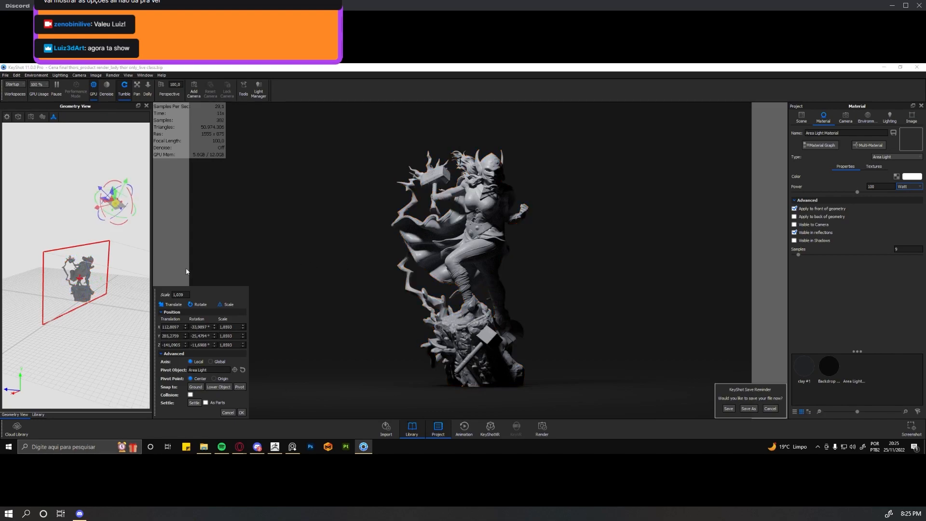
Enlarge the area light uniformly to a scale of about 4.29 and tilt it to about -35.2°, -23.6° and -8.7°
drag(108, 368, 93, 367)
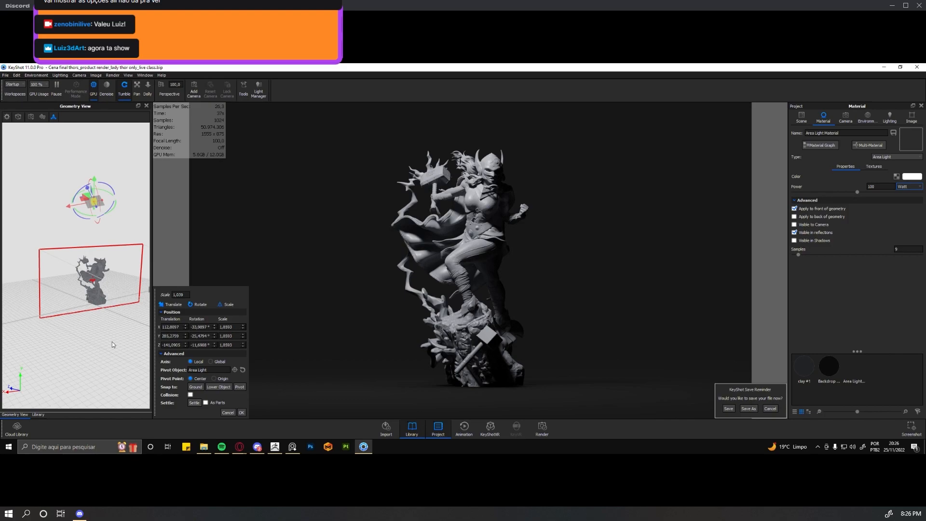
mouse_move(112, 344)
mouse_down()
mouse_move(85, 340)
mouse_move(118, 342)
mouse_up()
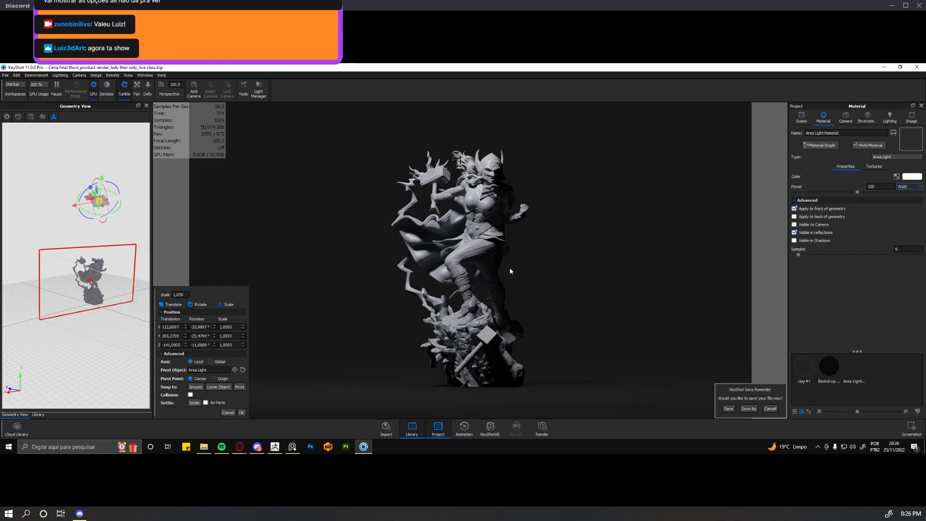
drag(123, 230, 183, 273)
drag(83, 322, 0, 304)
mouse_move(103, 231)
mouse_down()
mouse_move(10, 225)
mouse_move(116, 262)
mouse_move(122, 234)
mouse_move(108, 240)
mouse_move(119, 239)
mouse_move(118, 218)
mouse_move(121, 238)
mouse_move(39, 231)
mouse_move(114, 213)
mouse_move(116, 242)
mouse_up()
drag(28, 242, 56, 241)
drag(46, 243, 41, 244)
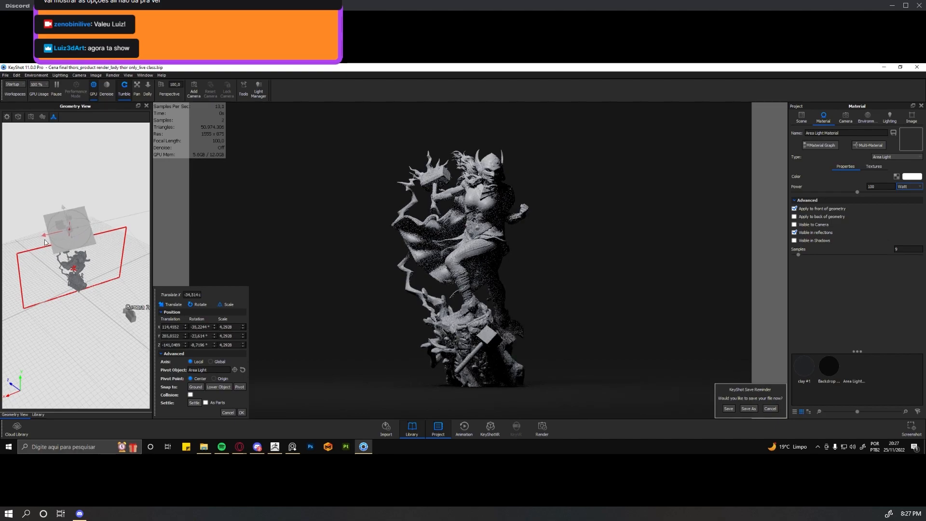
Stretch the area light to an X scale of about 8.9 and shift it along its local X and Z axes
drag(113, 248, 110, 221)
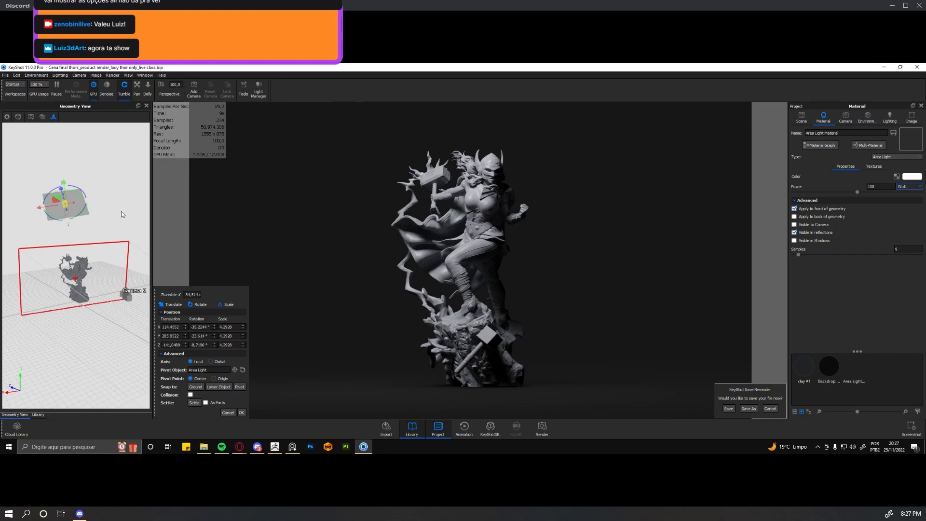
drag(114, 223, 141, 222)
drag(81, 206, 118, 201)
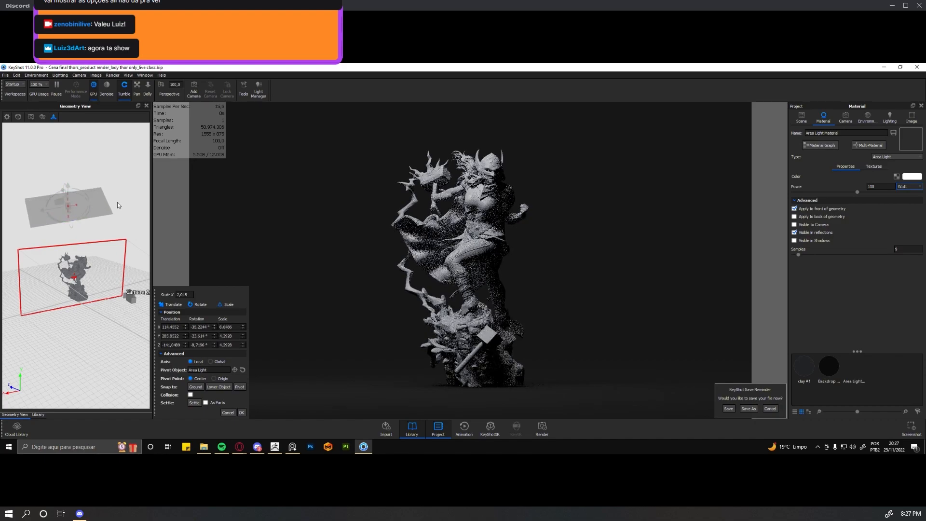
drag(43, 211, 58, 209)
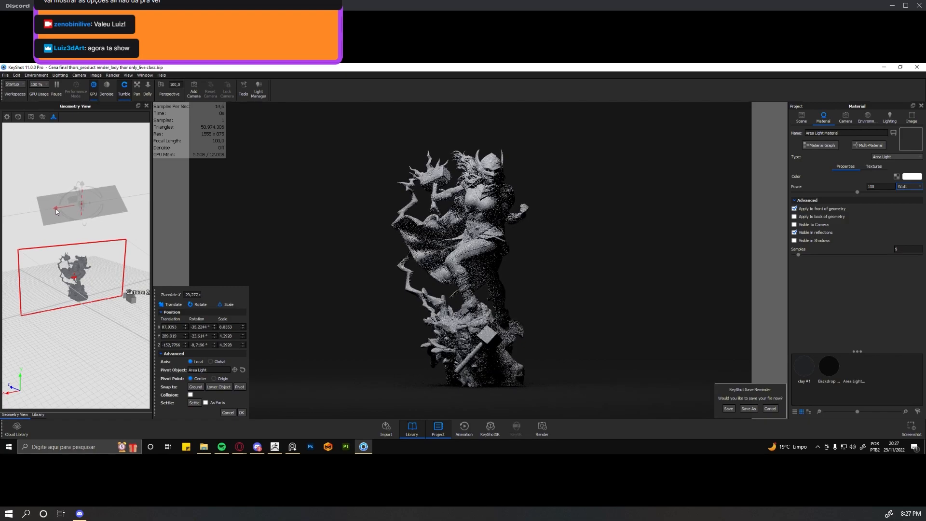
drag(80, 309, 107, 191)
drag(94, 295, 48, 296)
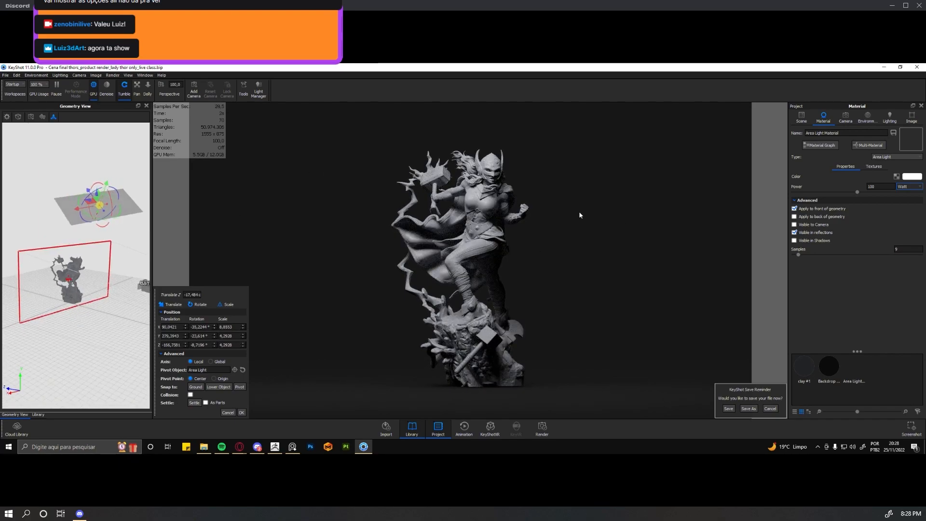
Stretch the area light along its local Z axis to a scale of about 5.25
drag(115, 326, 74, 329)
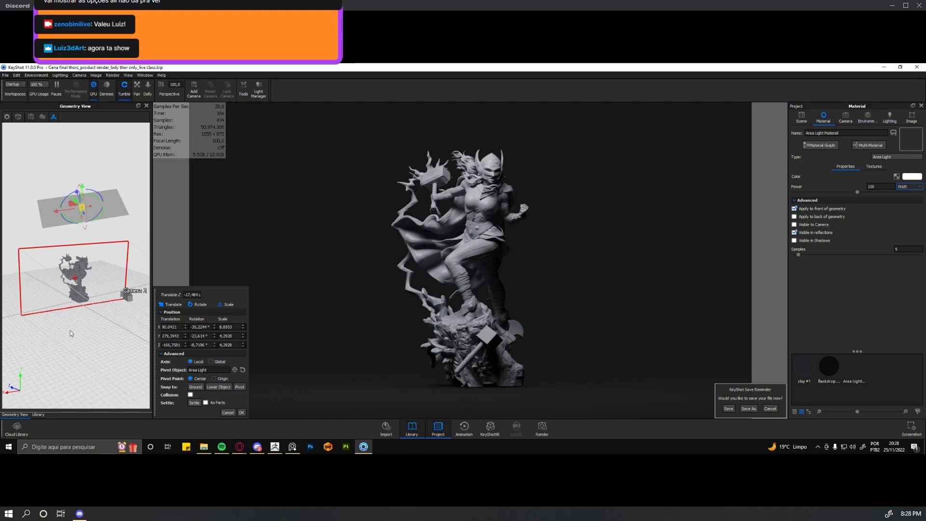
drag(100, 340, 82, 314)
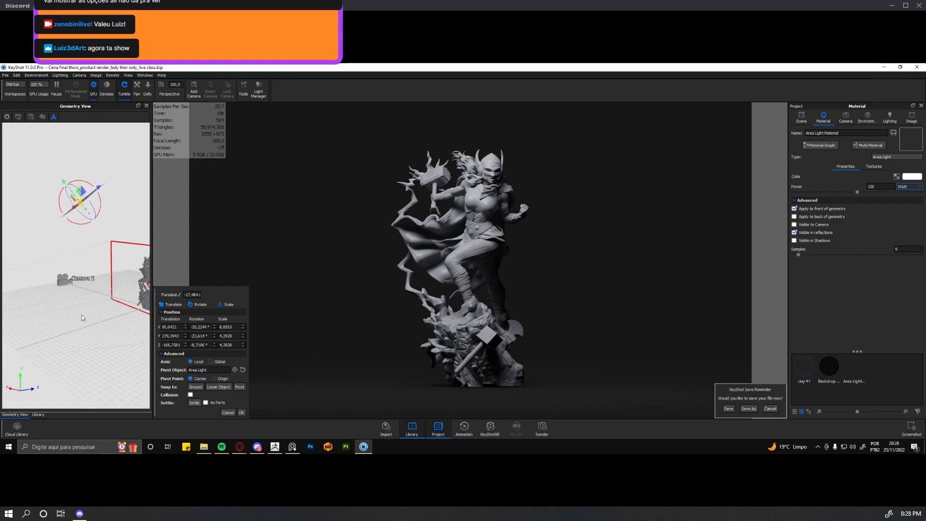
drag(117, 222, 66, 250)
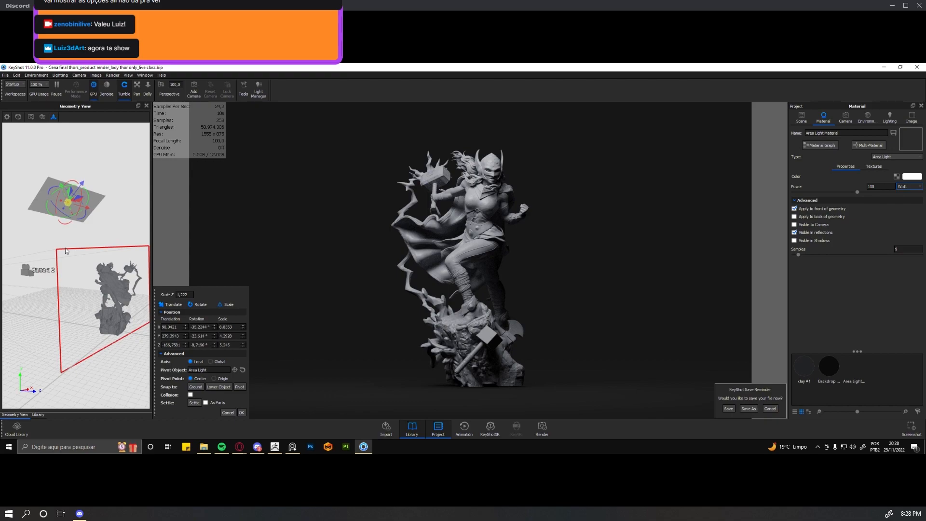
Tilt the area light to about -36.8°, -20.9° and -4.6°, and nudge it slightly along its local Y and X axes
drag(66, 250, 70, 336)
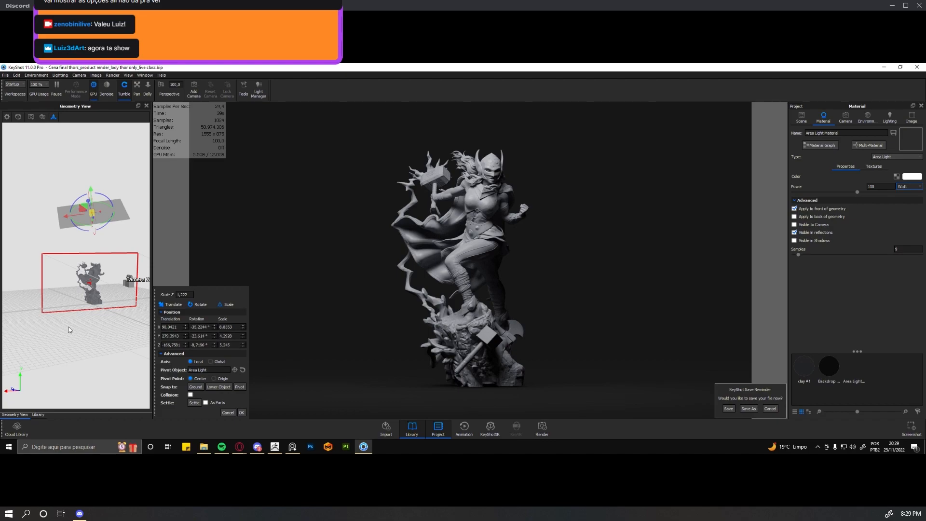
drag(65, 218, 61, 191)
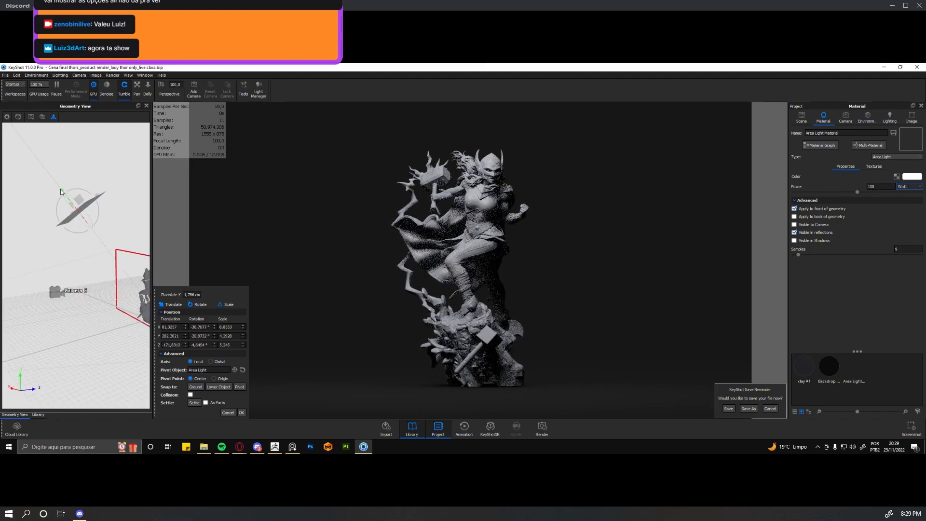
drag(107, 312, 105, 341)
drag(107, 194, 72, 213)
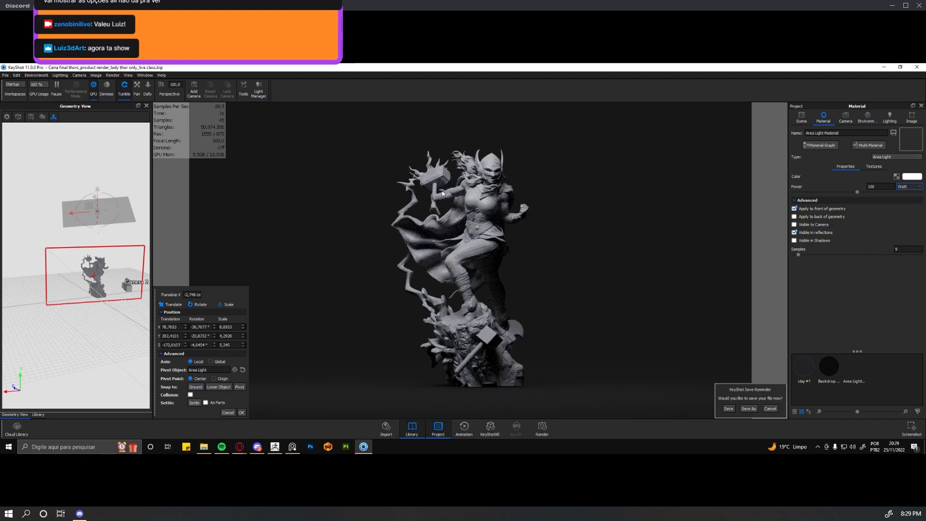
Set the area light's power to 400 Watt and move it about 41 cm away along its local Y axis
drag(135, 327, 77, 316)
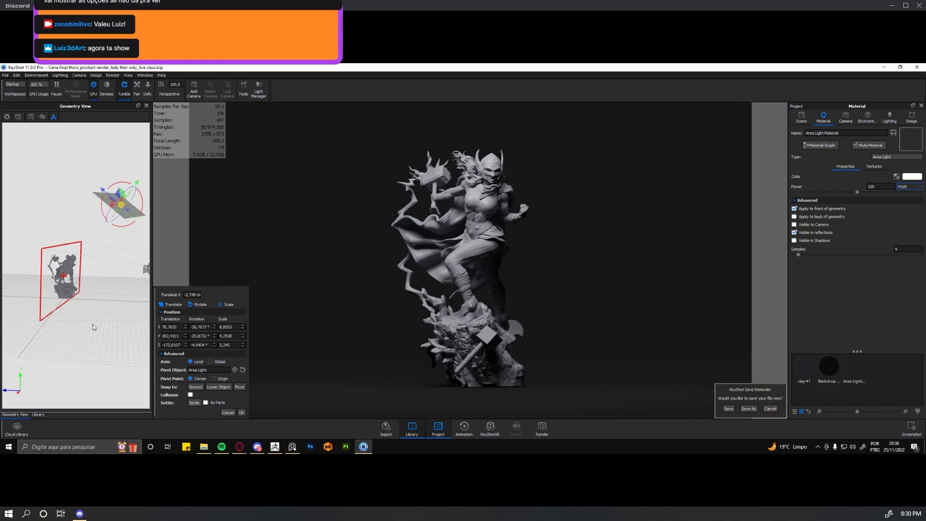
mouse_move(93, 325)
mouse_down()
mouse_move(141, 317)
mouse_move(107, 316)
mouse_up()
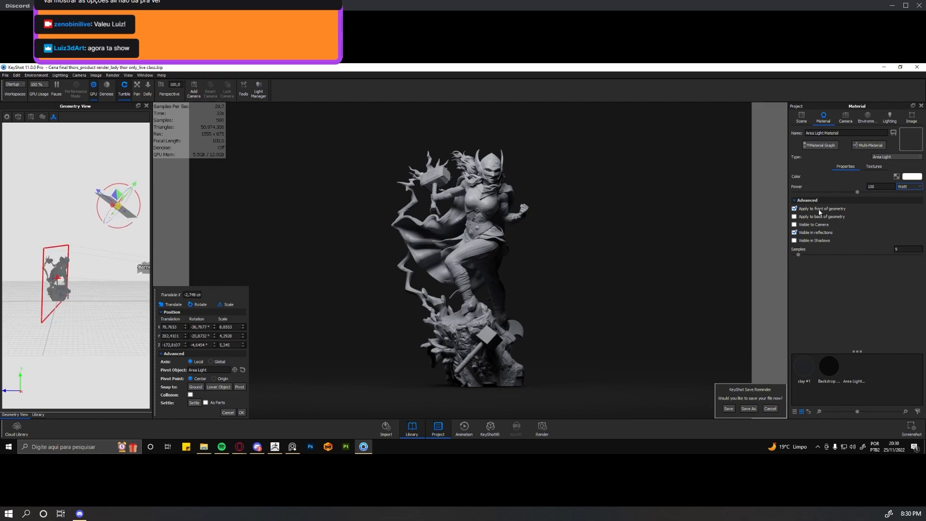
double_click(873, 186)
text(4)
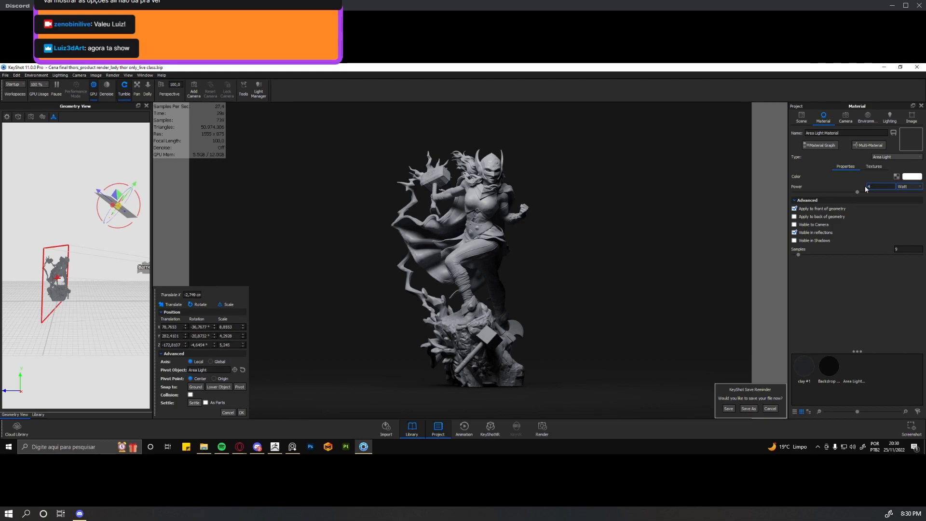
text(00)
key(Return)
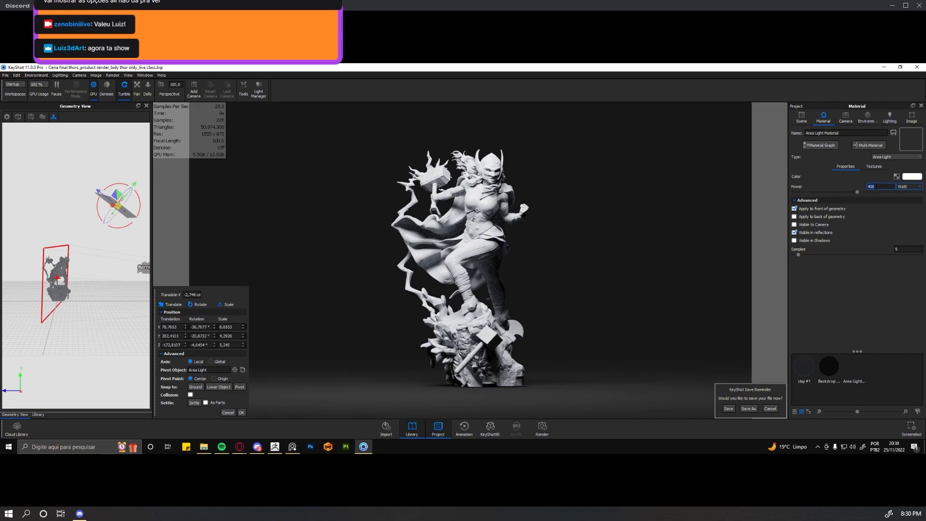
drag(101, 295, 136, 176)
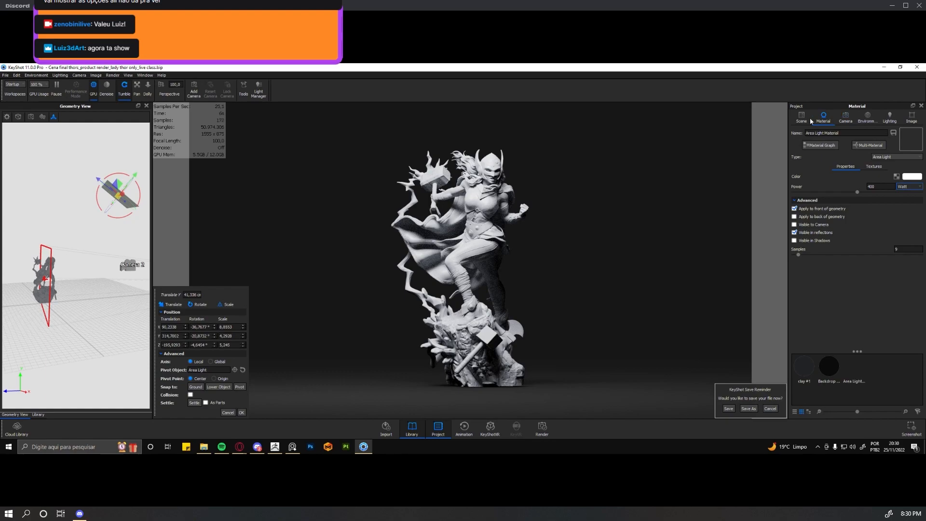
Darken the diffuse color of the statue's clay #1 material to a grey of about 49% brightness
click(490, 206)
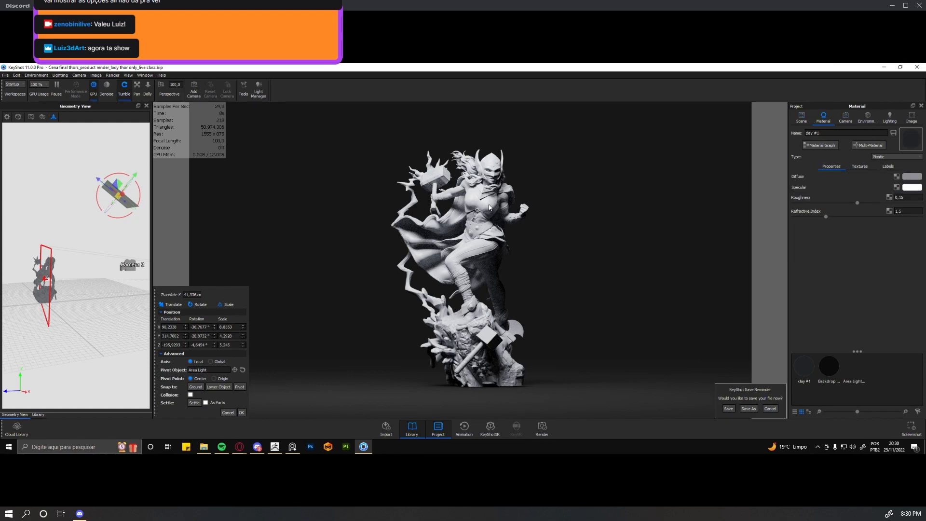
click(915, 178)
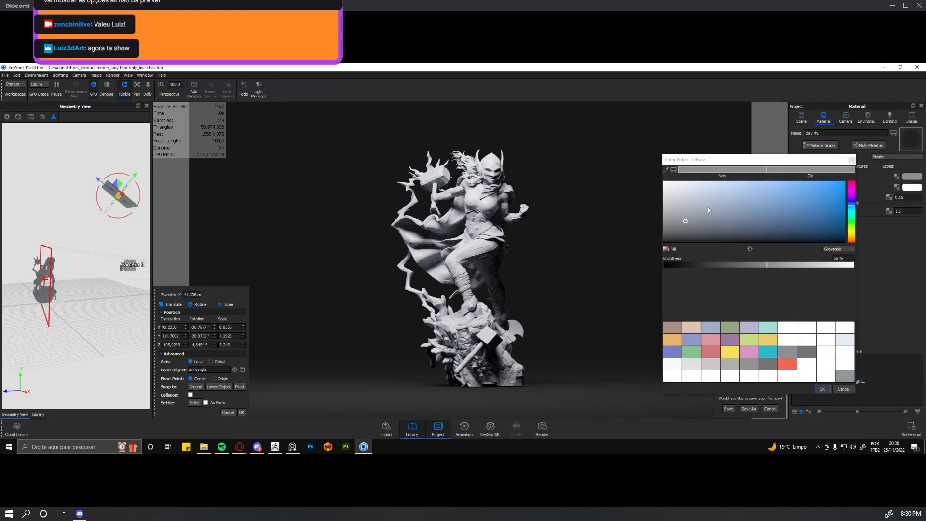
drag(686, 224, 670, 228)
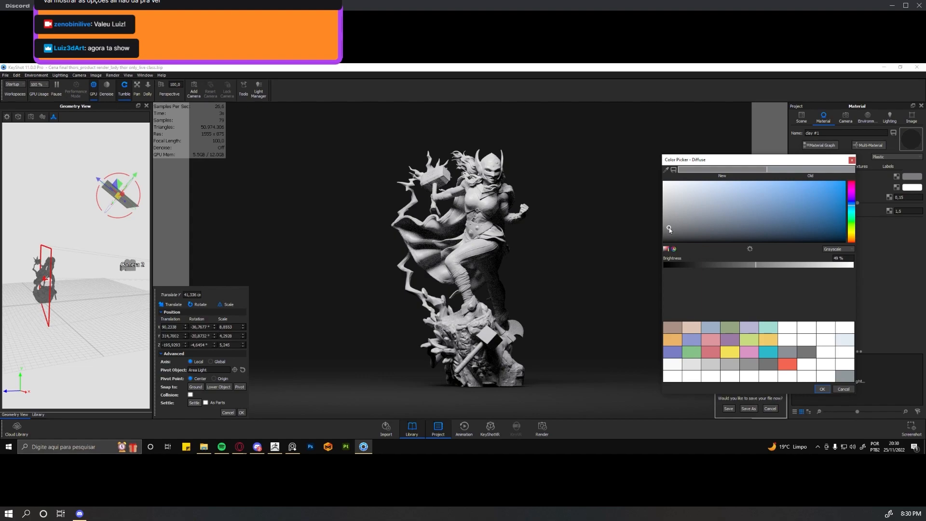
drag(669, 230, 669, 231)
click(823, 389)
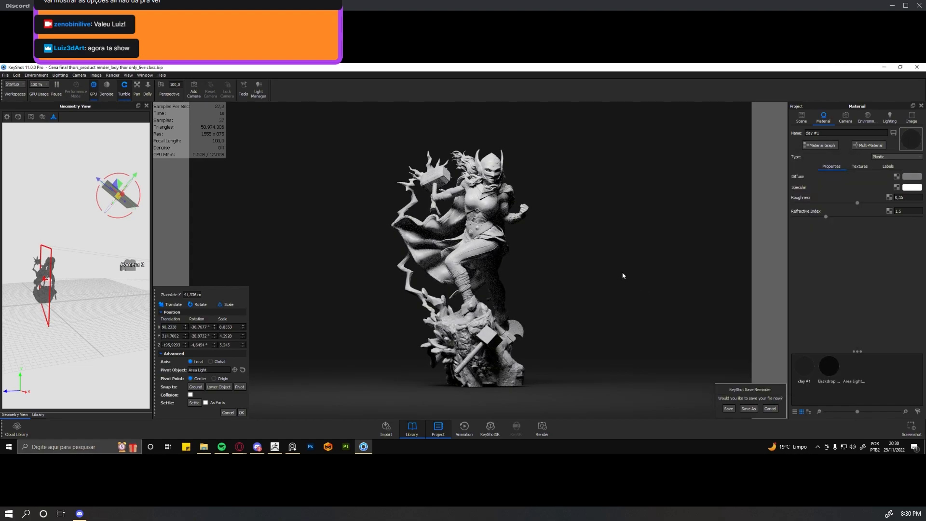
Move the area light about 25 cm farther from the statue along its local Y axis
drag(135, 175, 142, 170)
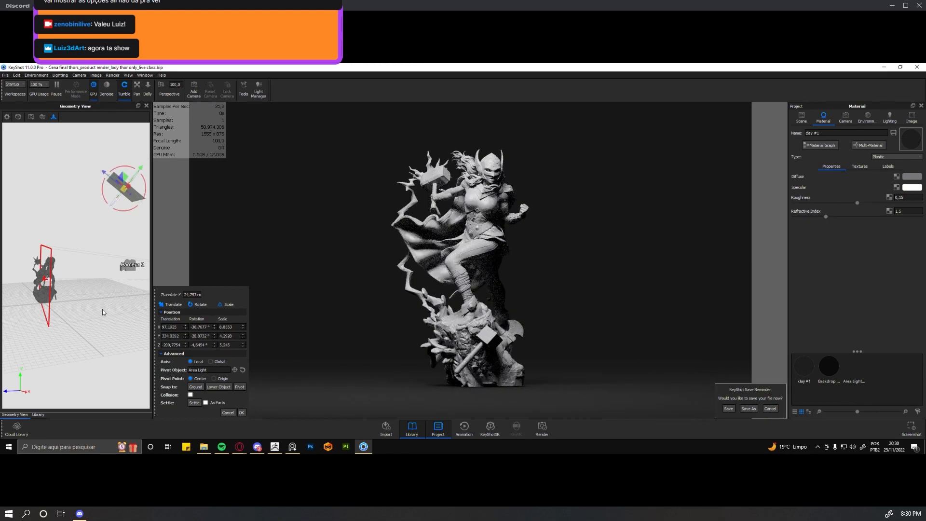
drag(135, 316, 88, 312)
scroll(89, 312, down, 5)
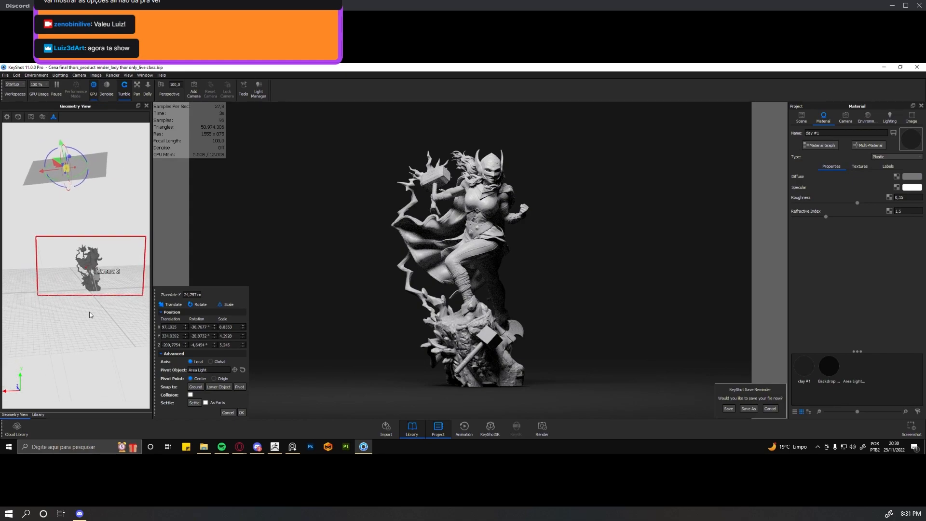
Select the Backdrop Ramp in the scene and examine its full outline around the statue in the geometry view
scroll(89, 312, down, 1)
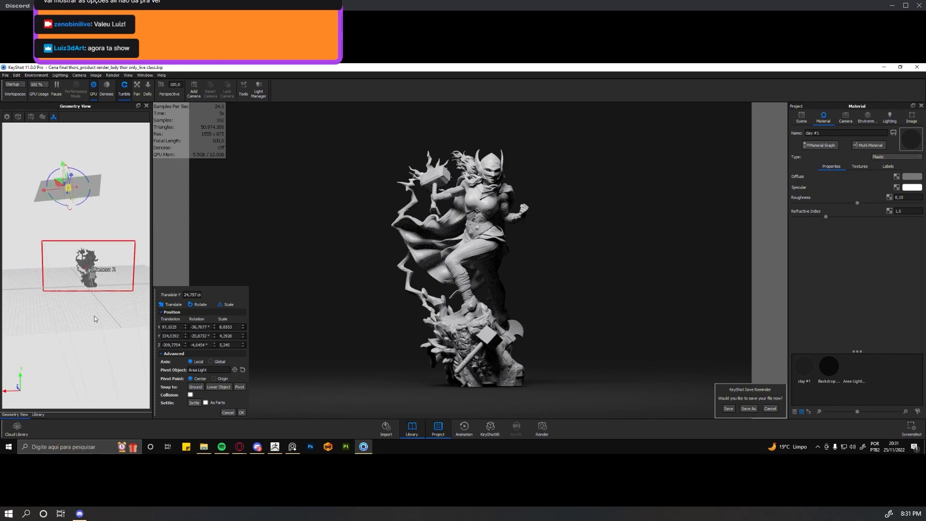
middle_drag(94, 316, 97, 318)
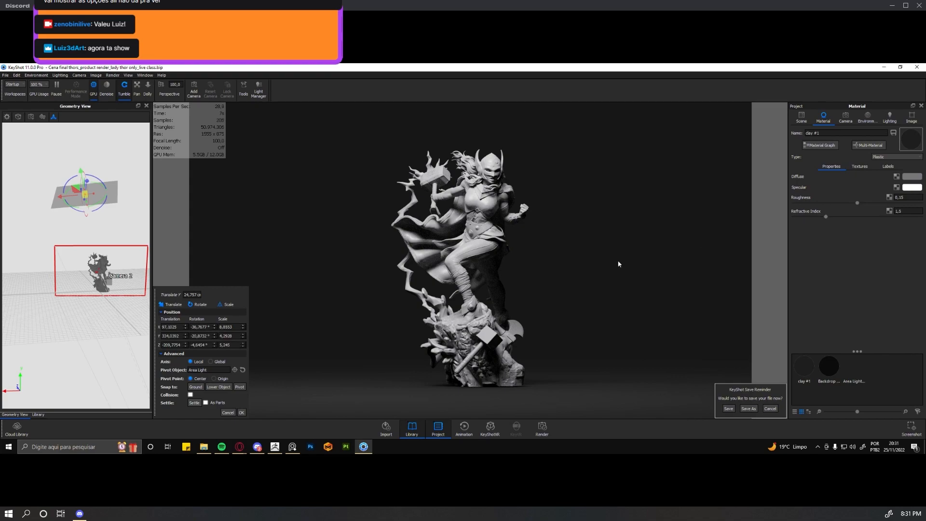
click(802, 117)
click(840, 163)
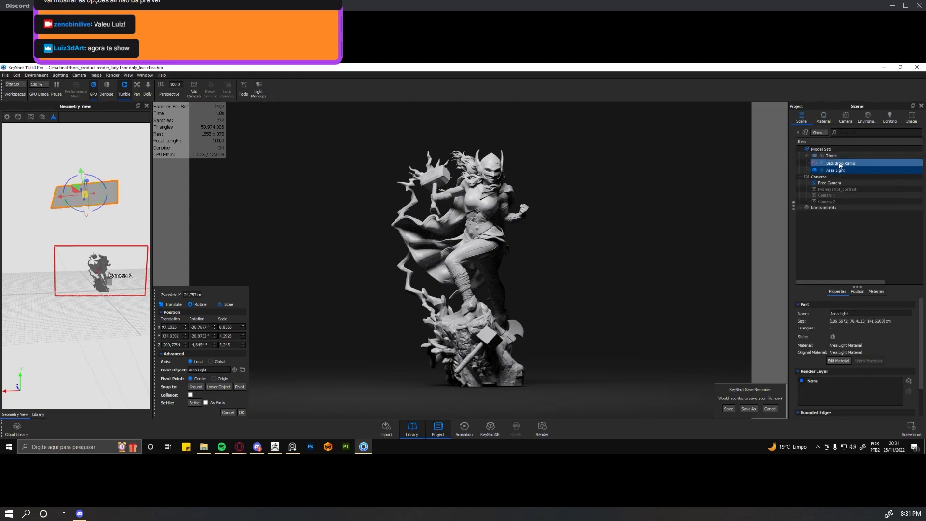
mouse_move(829, 281)
mouse_down()
mouse_move(869, 279)
mouse_move(830, 282)
mouse_up()
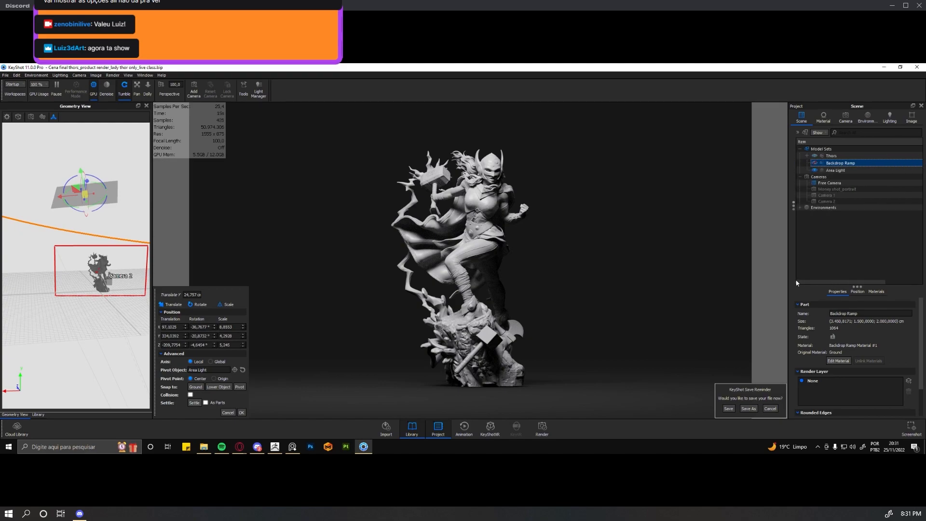
drag(111, 301, 86, 311)
drag(109, 220, 137, 323)
scroll(76, 302, down, 10)
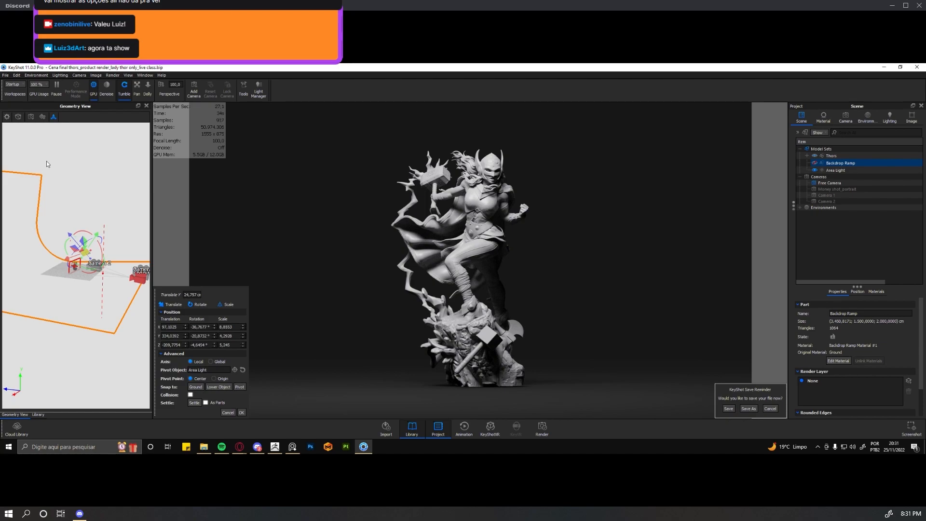
Look up the Backdrop Ramp and Backdrop Round among the library's models, and view the ramp in the geometry view from another angle
click(38, 415)
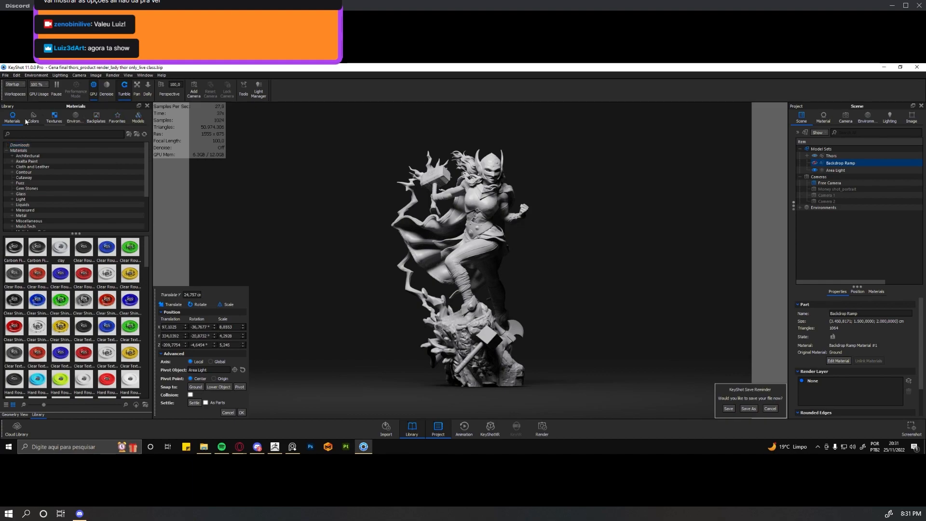
click(138, 120)
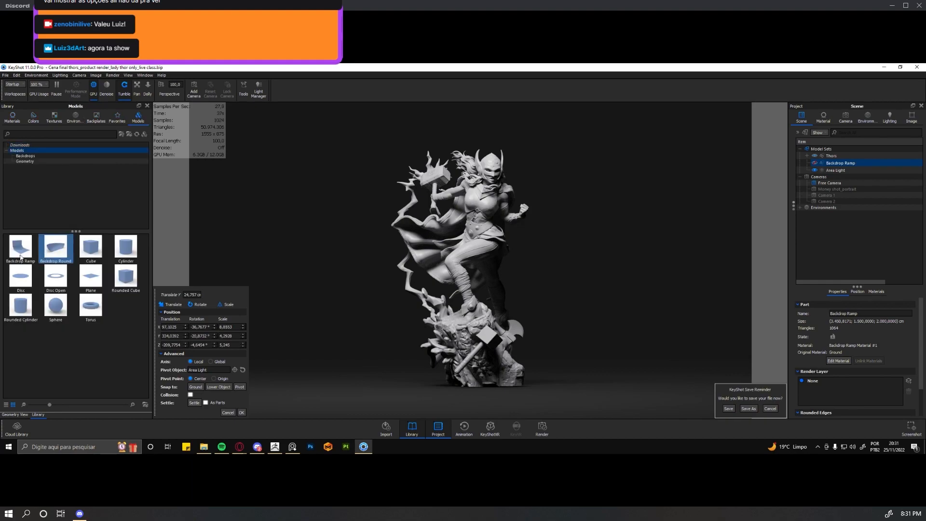
mouse_move(53, 256)
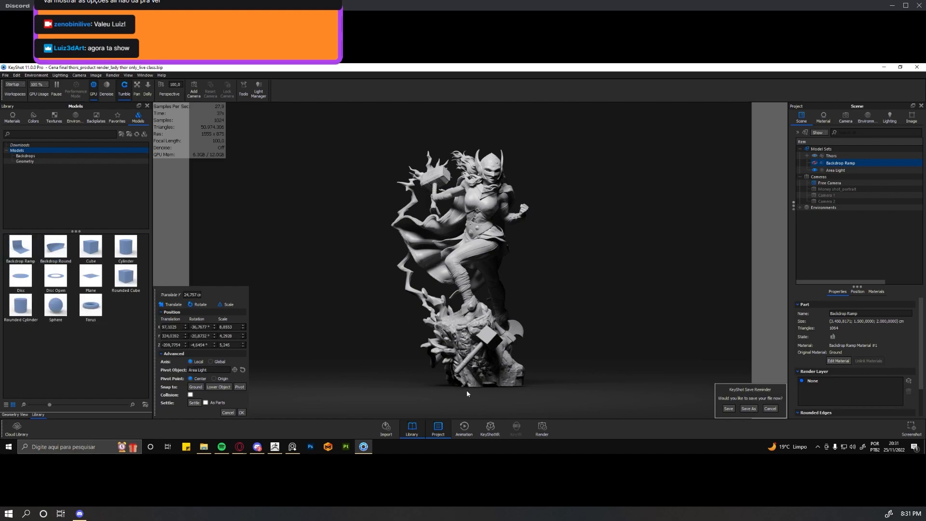
click(25, 414)
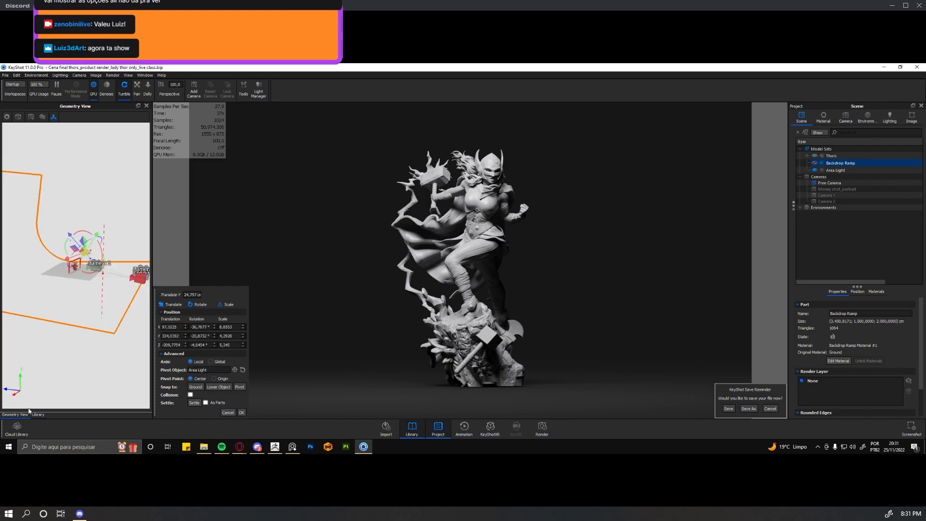
drag(81, 211, 93, 365)
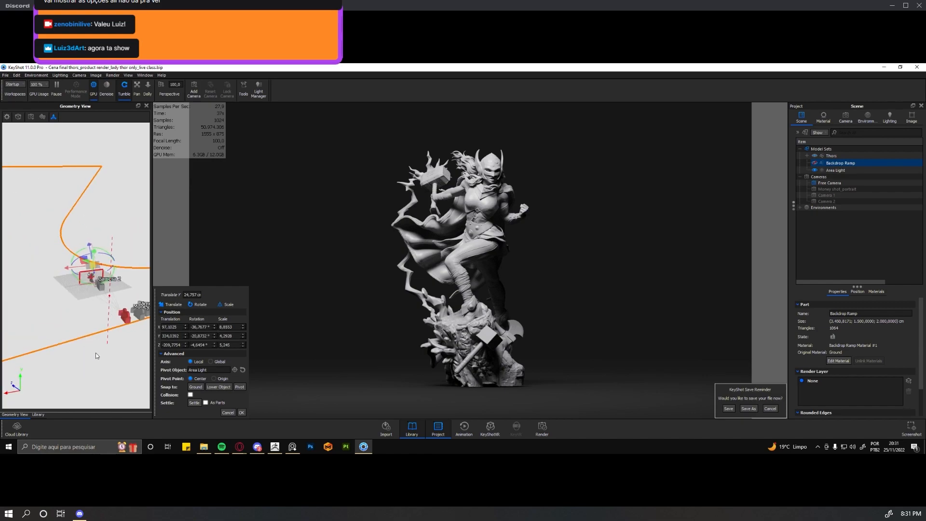